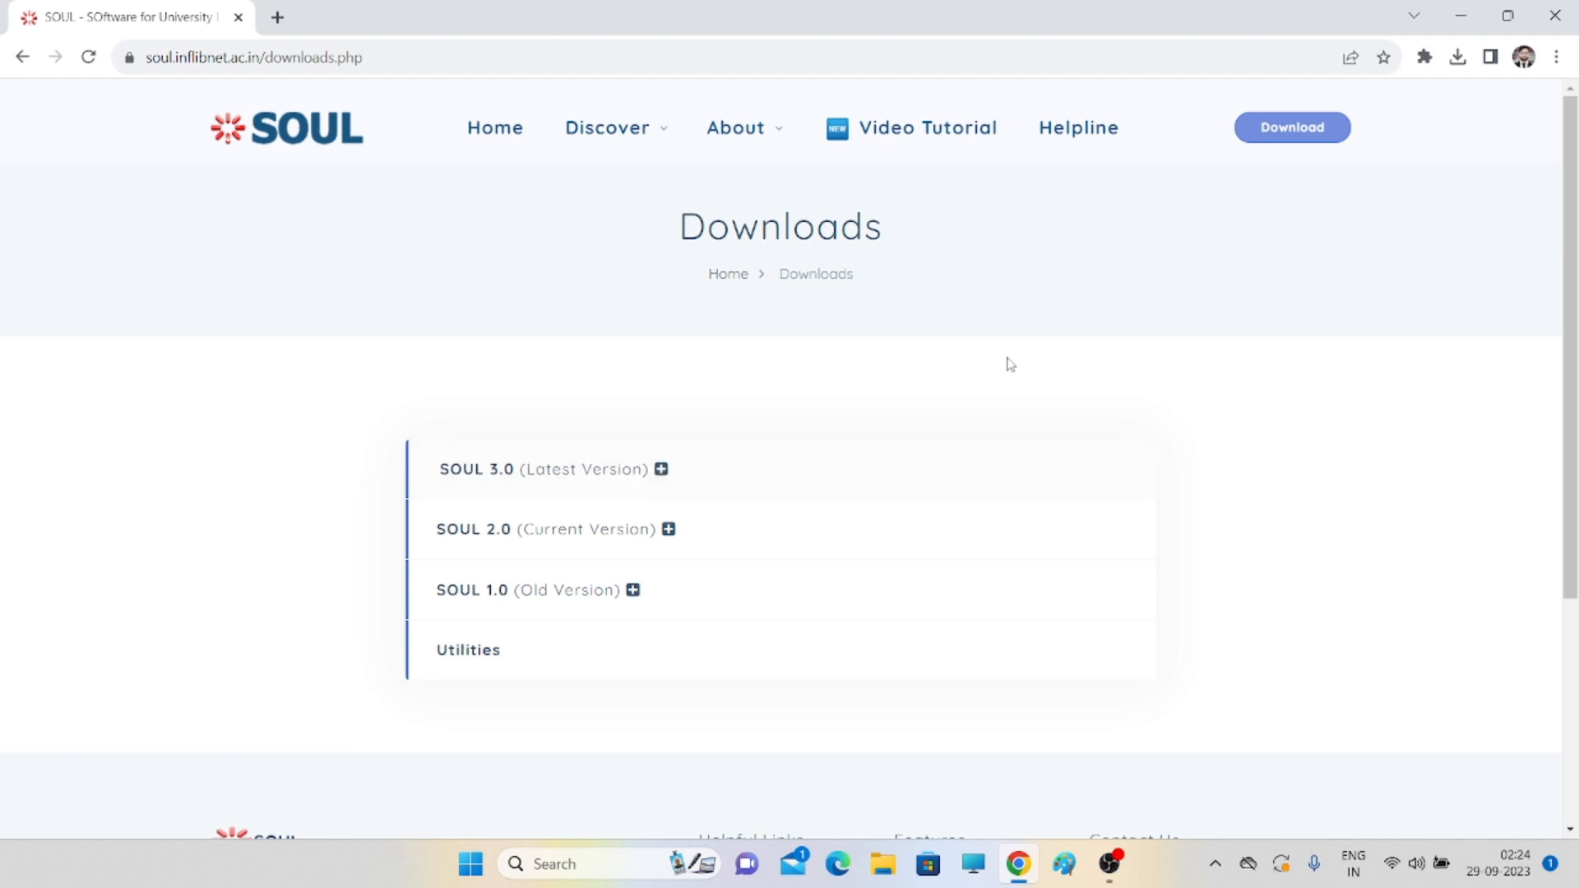
- Expand the SOUL 3.0 (Latest Version) entry to list the Demo Version and Practice Material downloads
{"action": "left_click", "coordinate": [669, 472]}
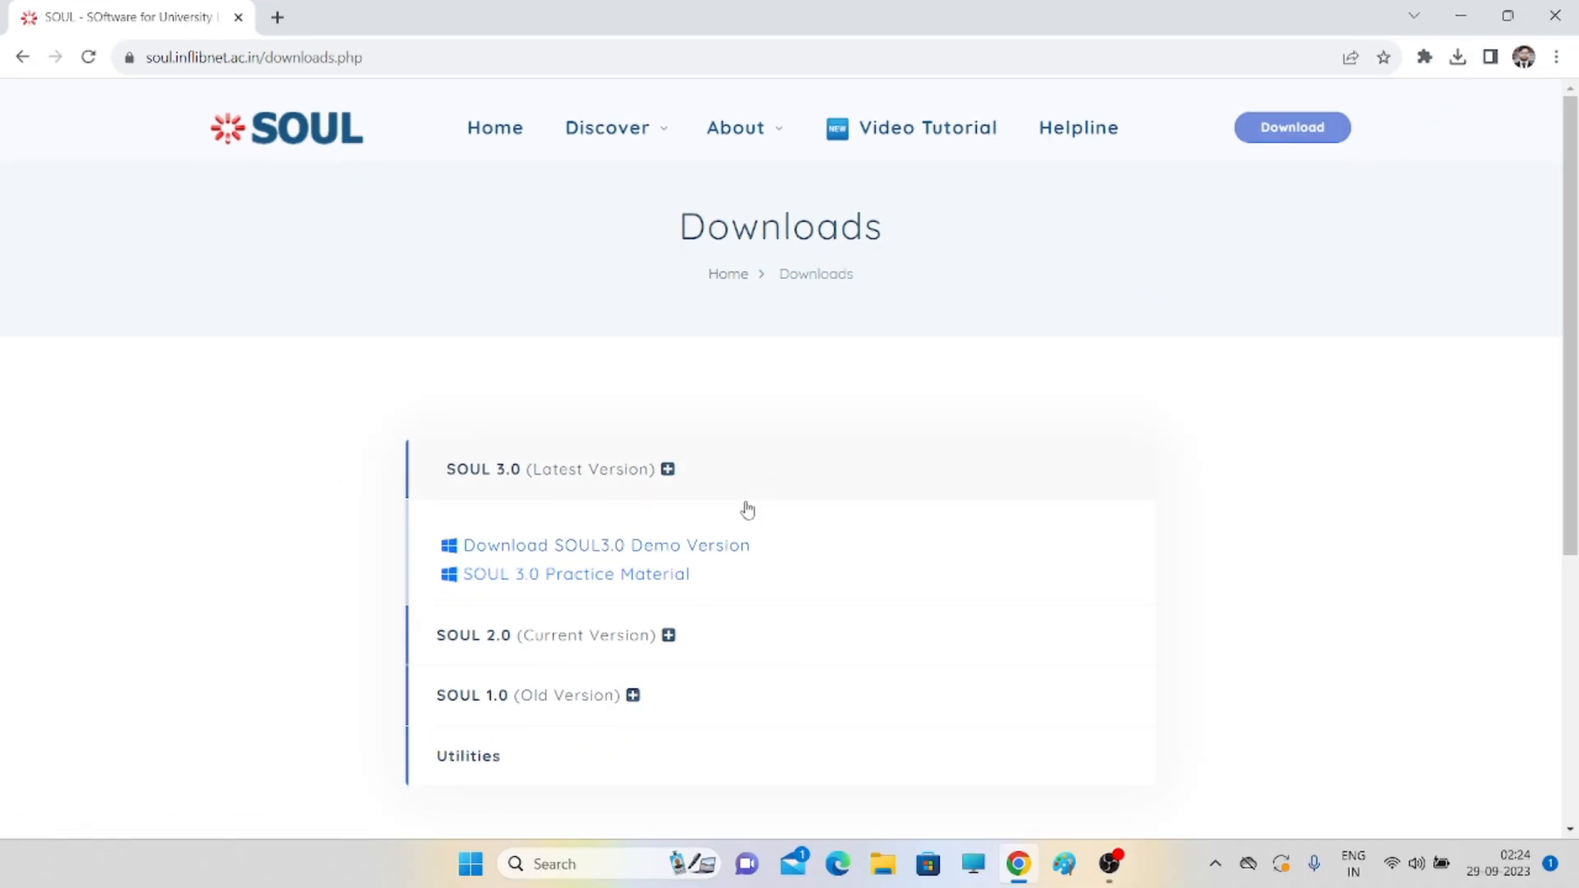
- Download the SOUL3.0 demo version and check its progress in Chrome's downloads list
{"action": "left_click", "coordinate": [720, 549]}
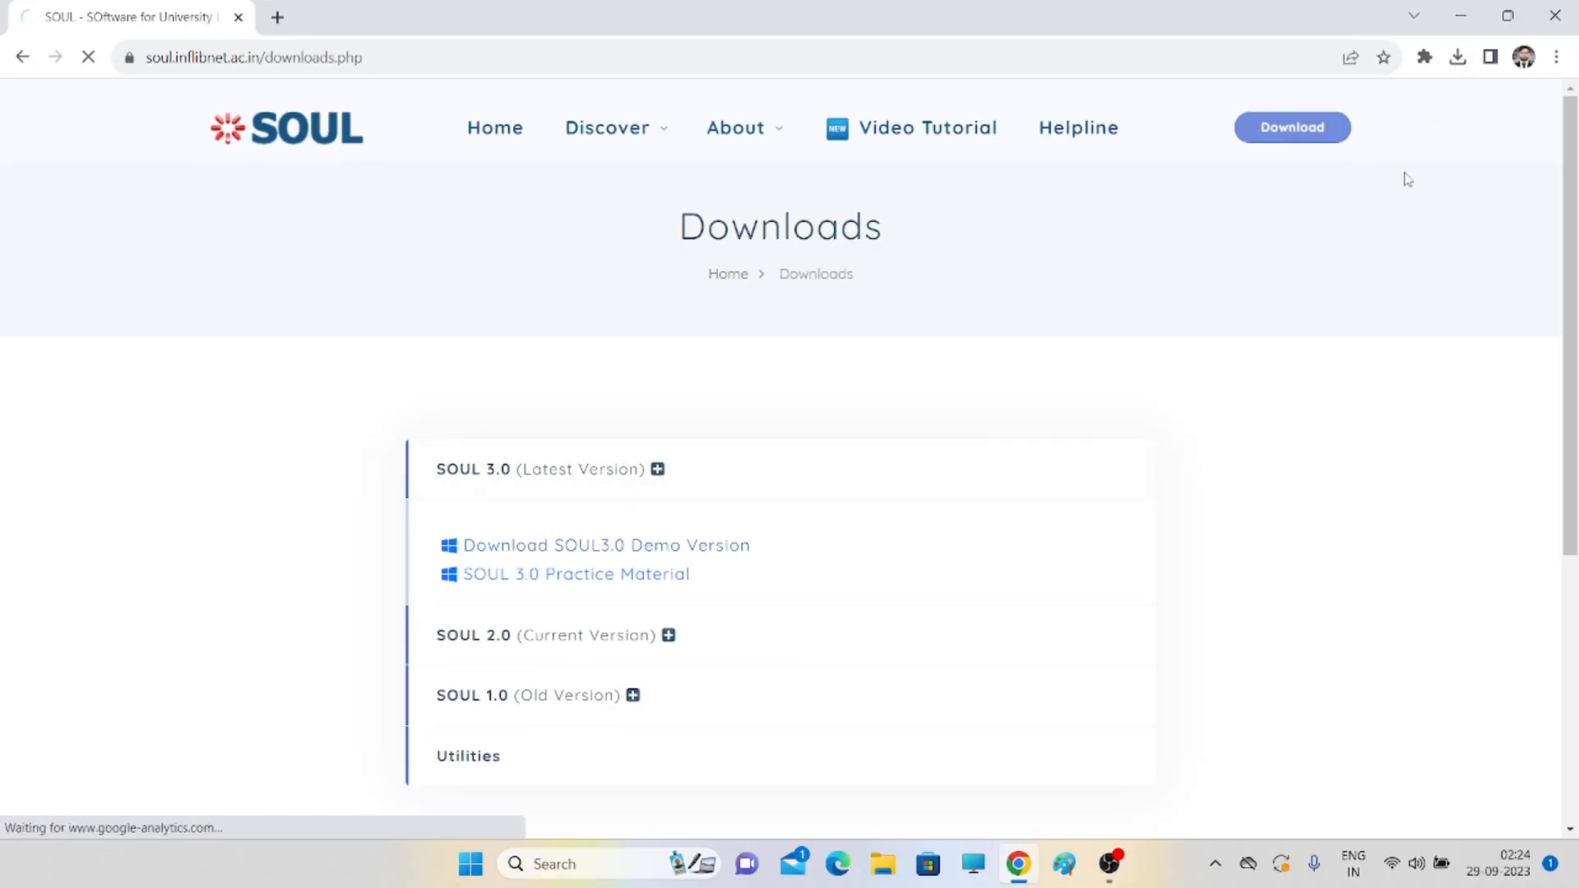
{"action": "left_click", "coordinate": [1457, 57]}
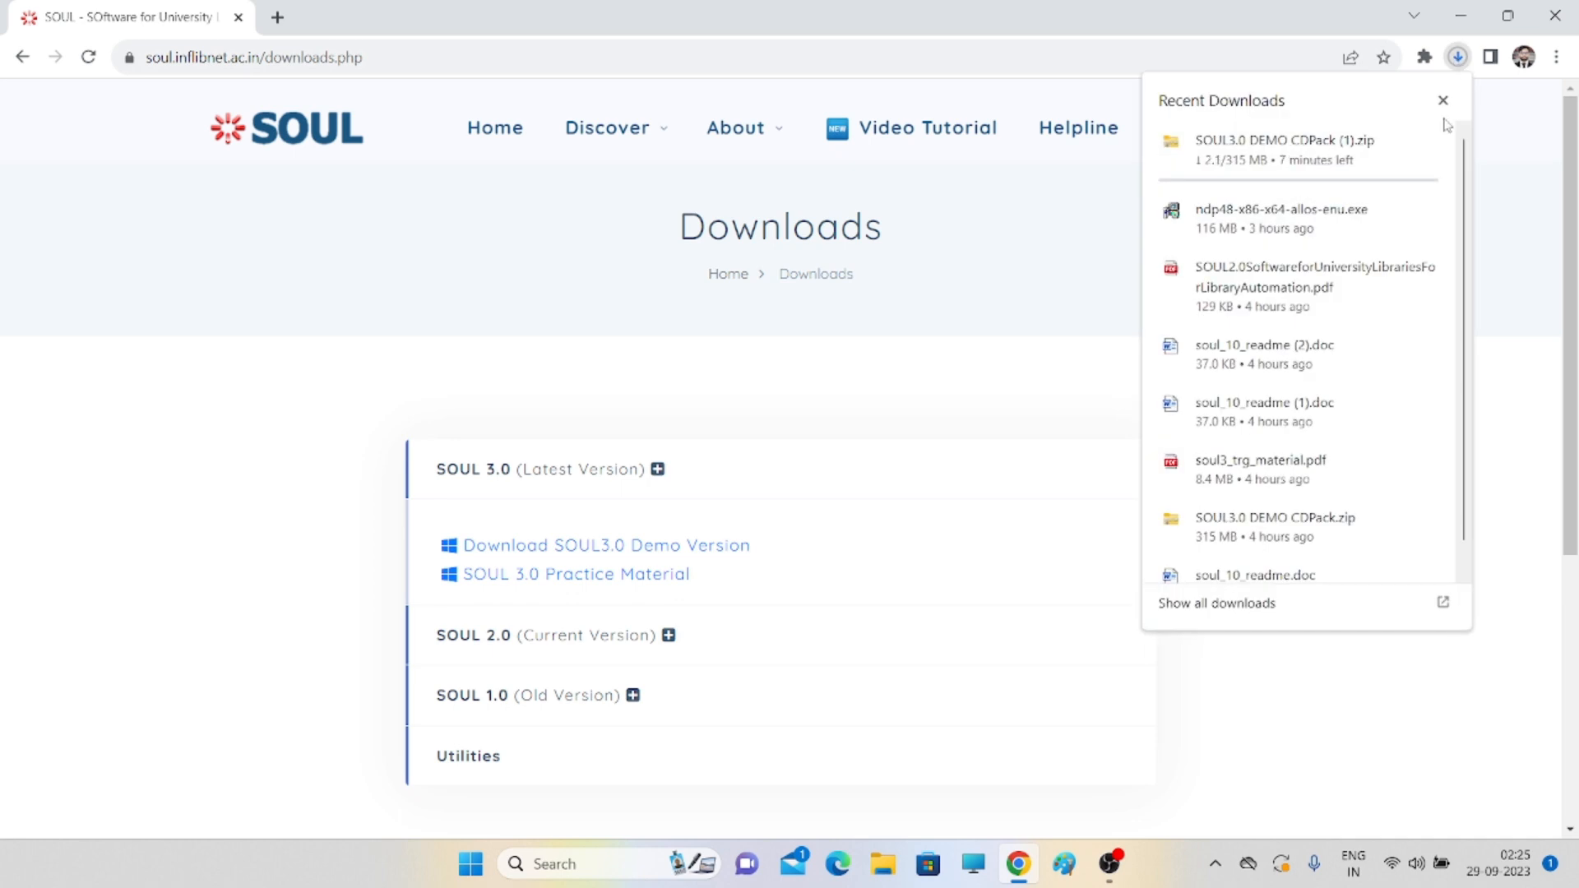
{"action": "left_click", "coordinate": [1443, 100]}
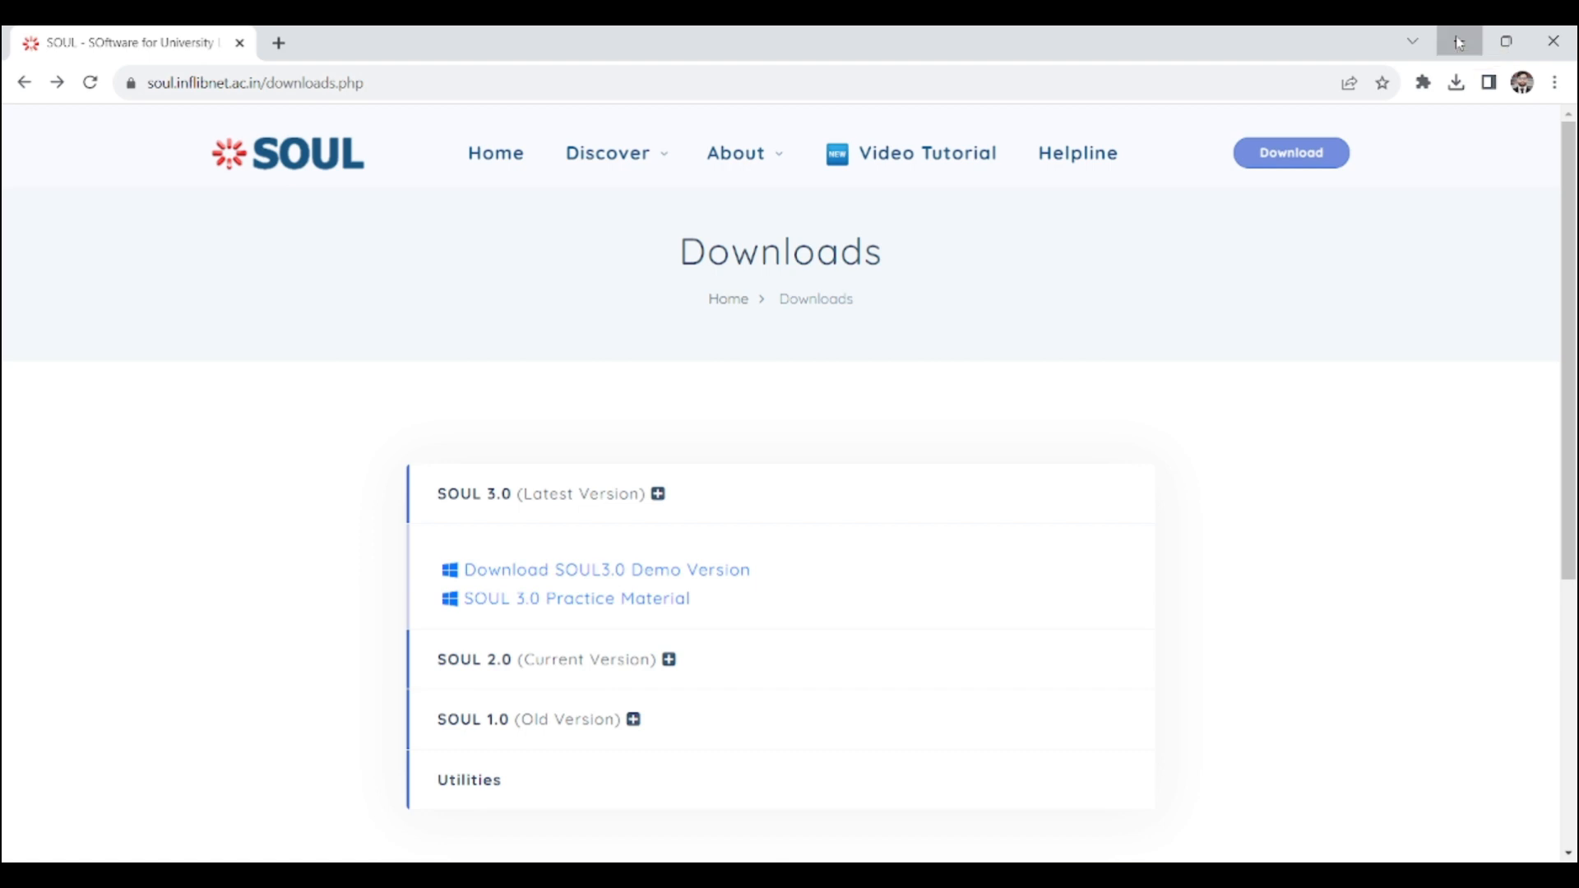
- Minimize the browser and open This PC in File Explorer
{"action": "left_click", "coordinate": [1458, 41]}
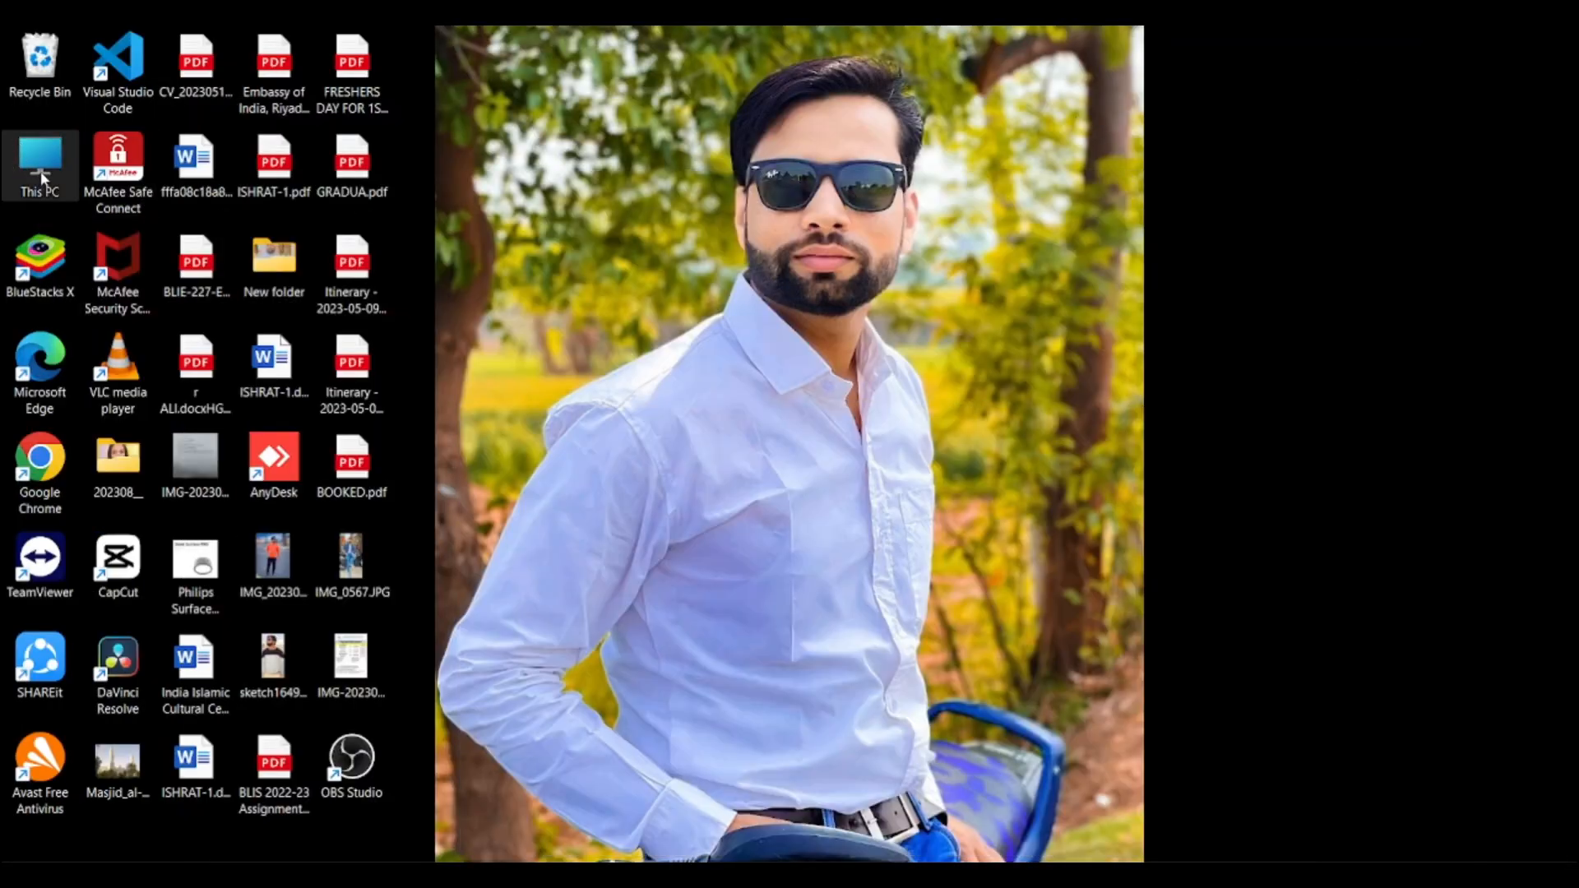
{"action": "left_click", "coordinate": [43, 175]}
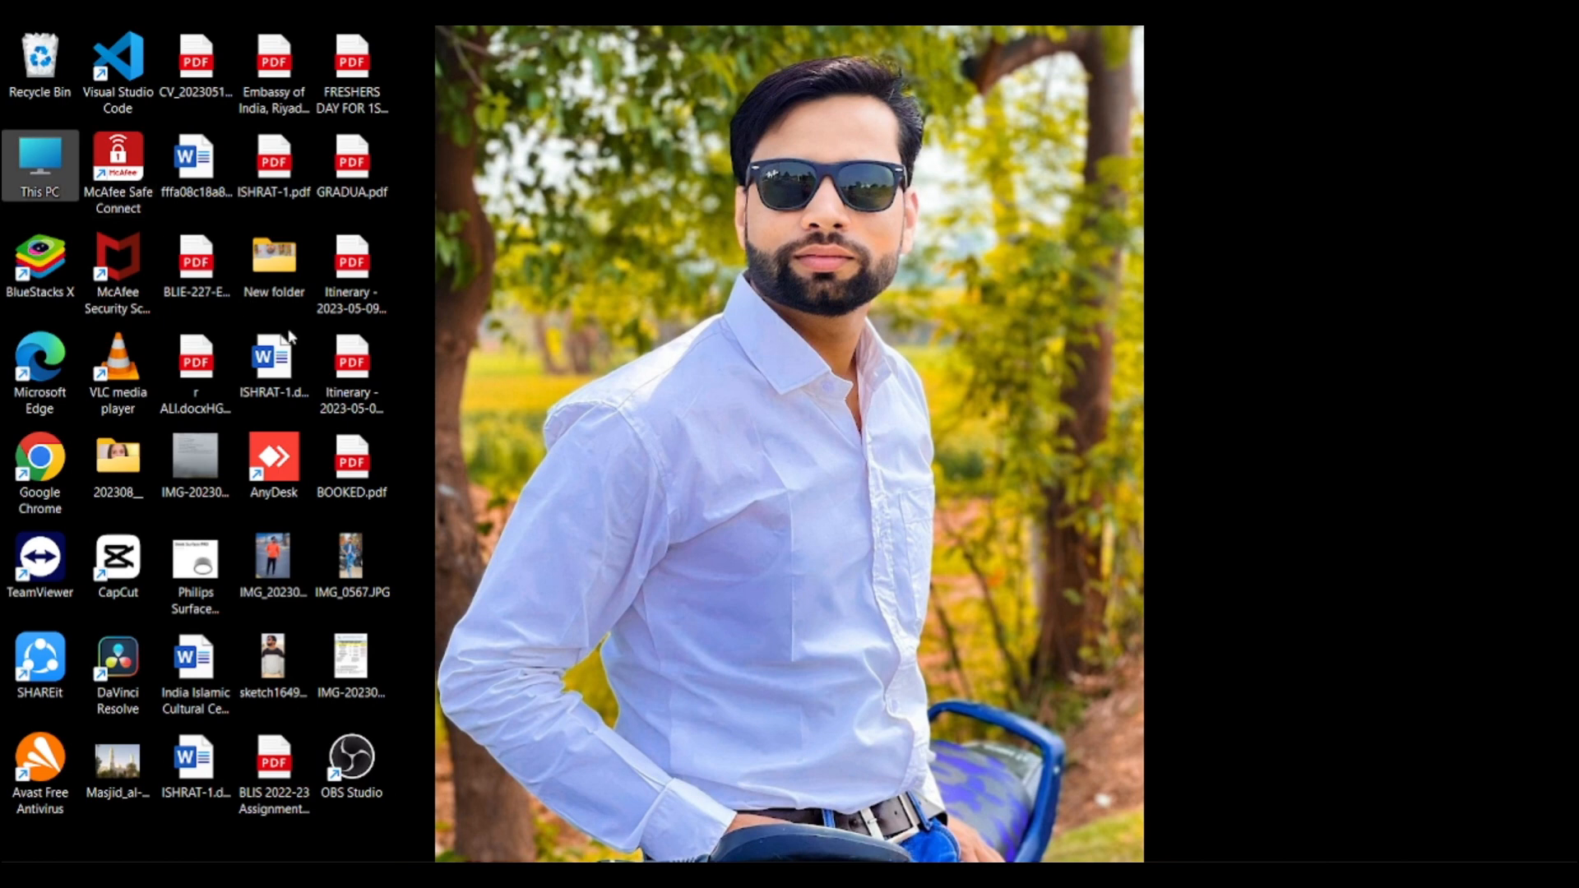
{"action": "double_click", "coordinate": [39, 184]}
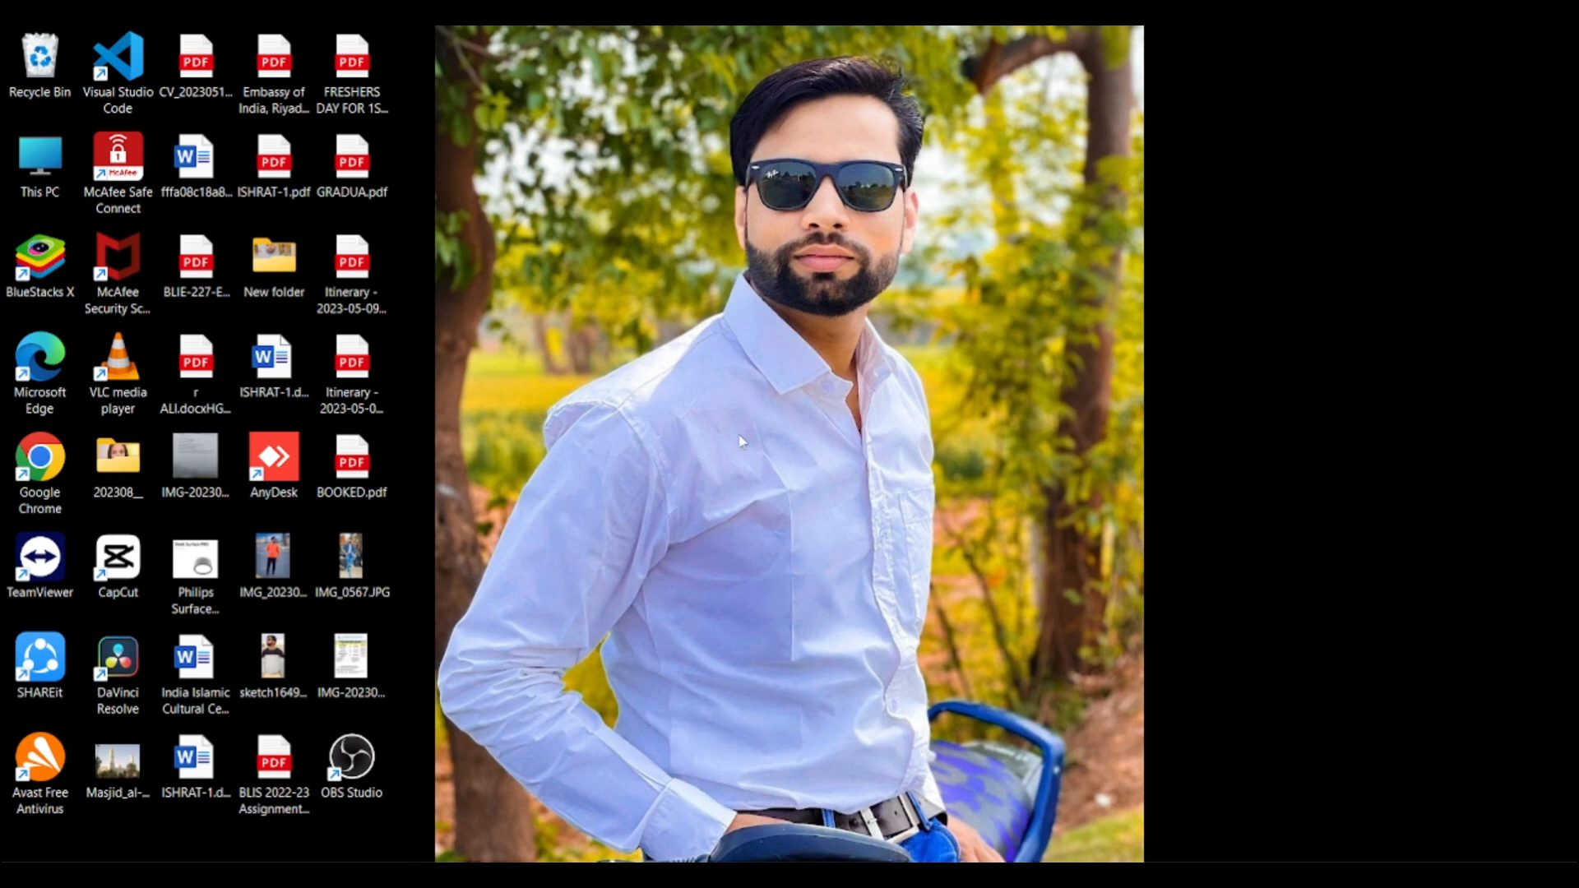
{"action": "key", "text": "super+e"}
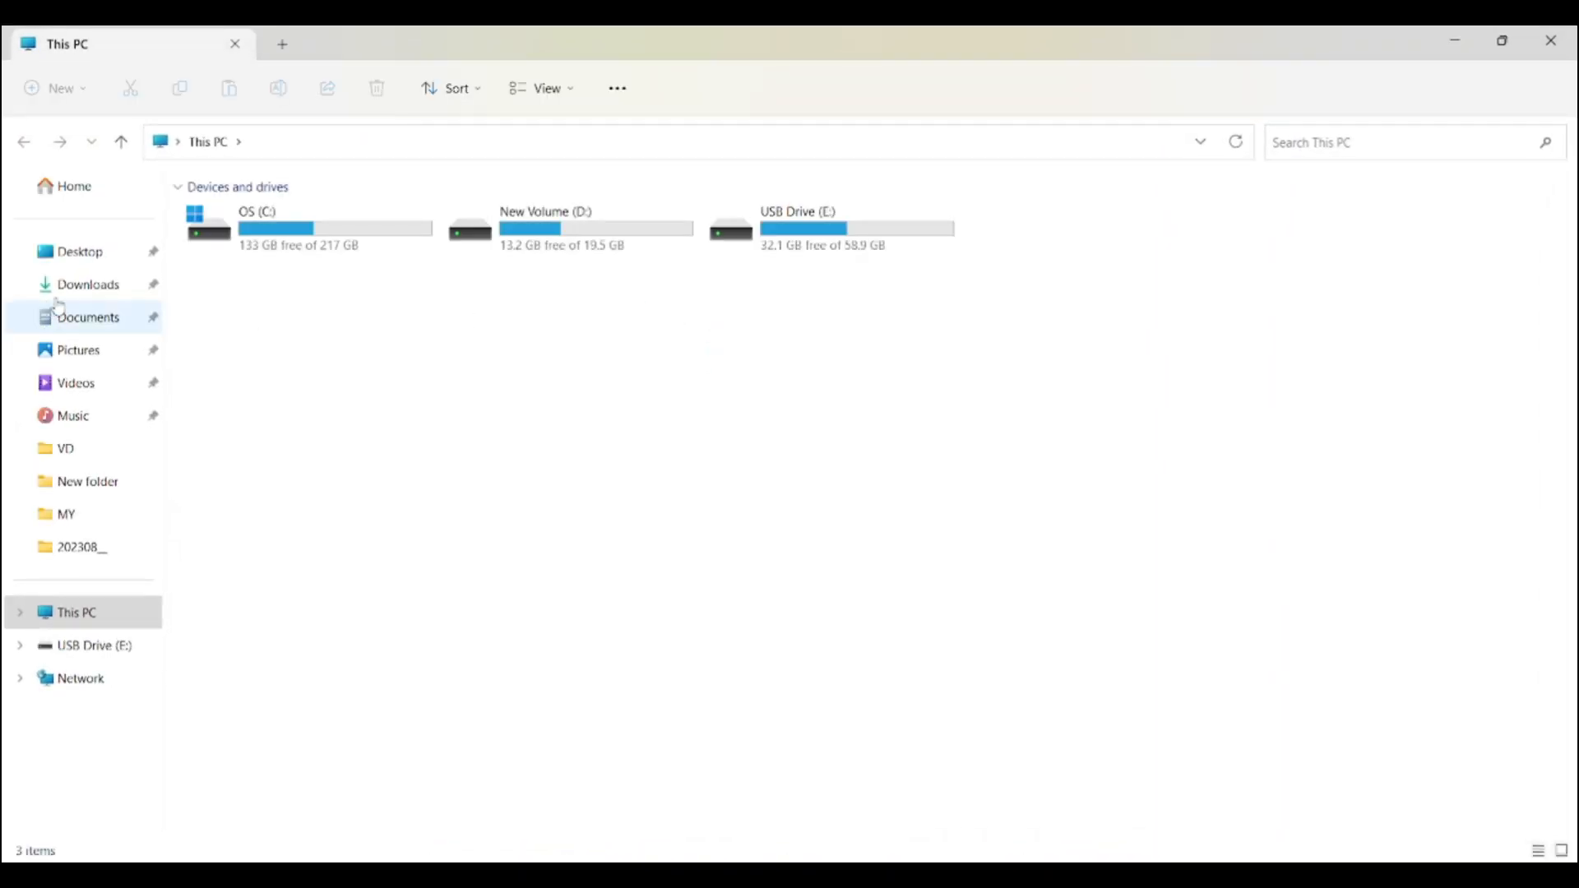
- In Downloads, select SOUL3.0 DEMO CDPack.zip and bring up its context menu
{"action": "left_click", "coordinate": [83, 299]}
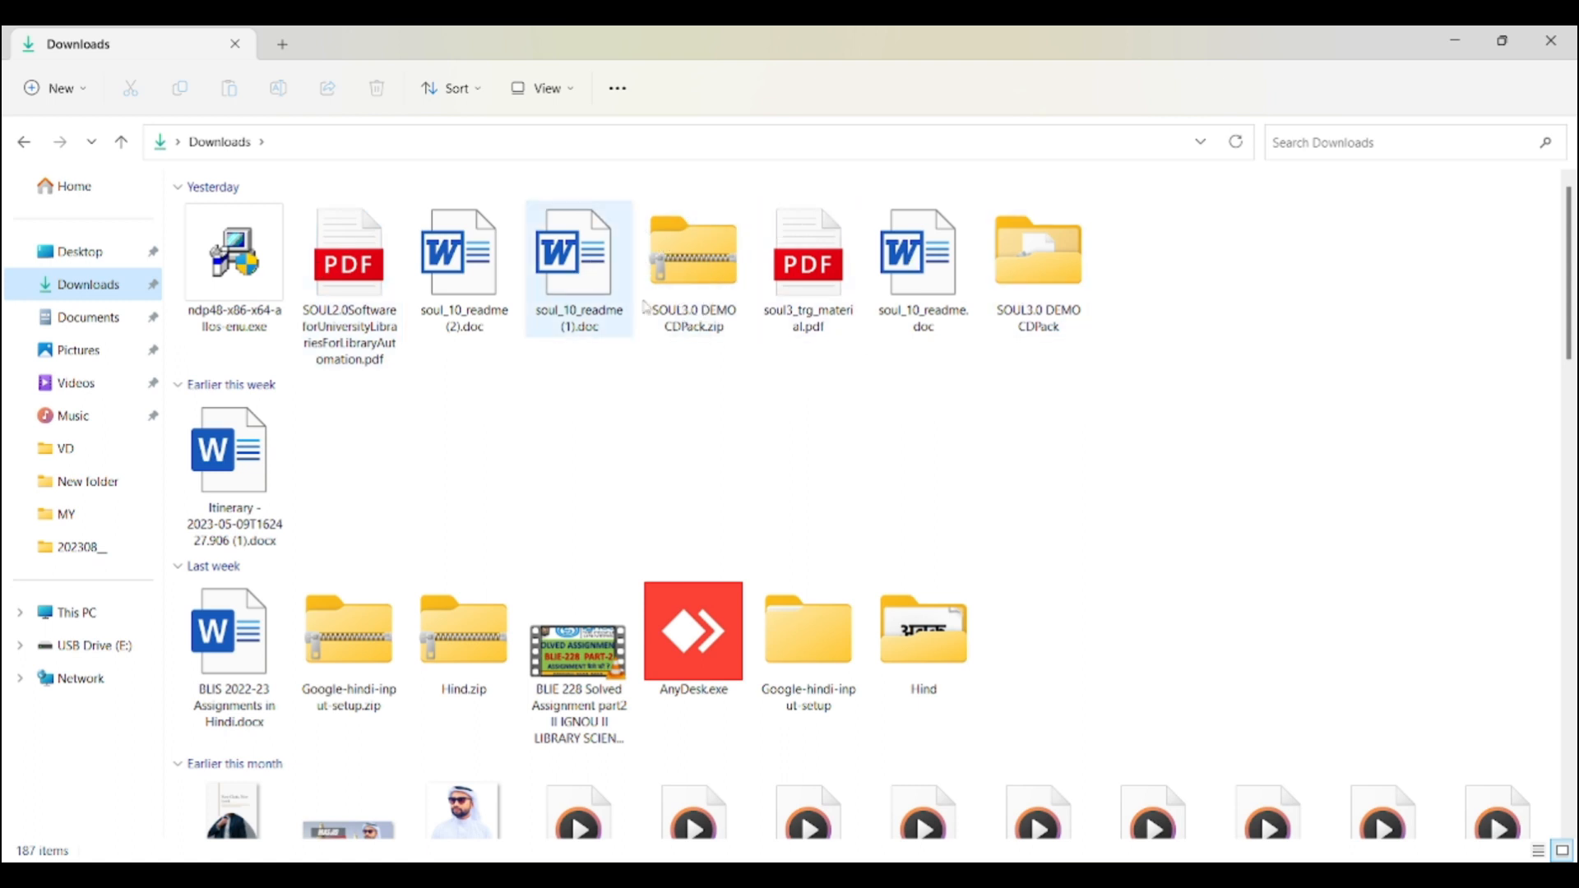
{"action": "left_click", "coordinate": [709, 303]}
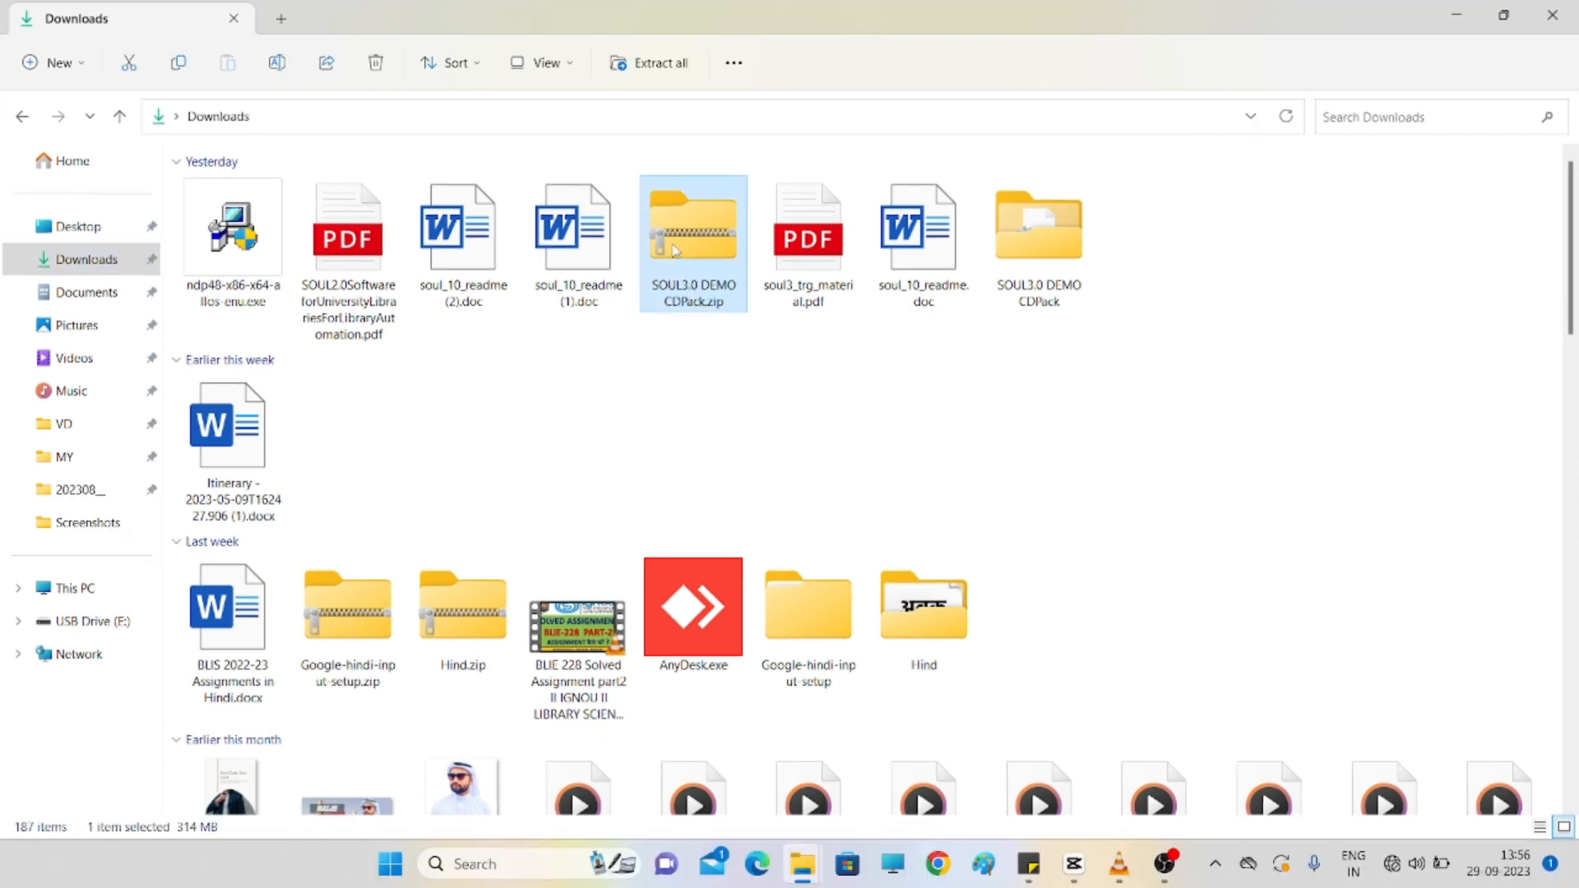
{"action": "right_click", "coordinate": [674, 251]}
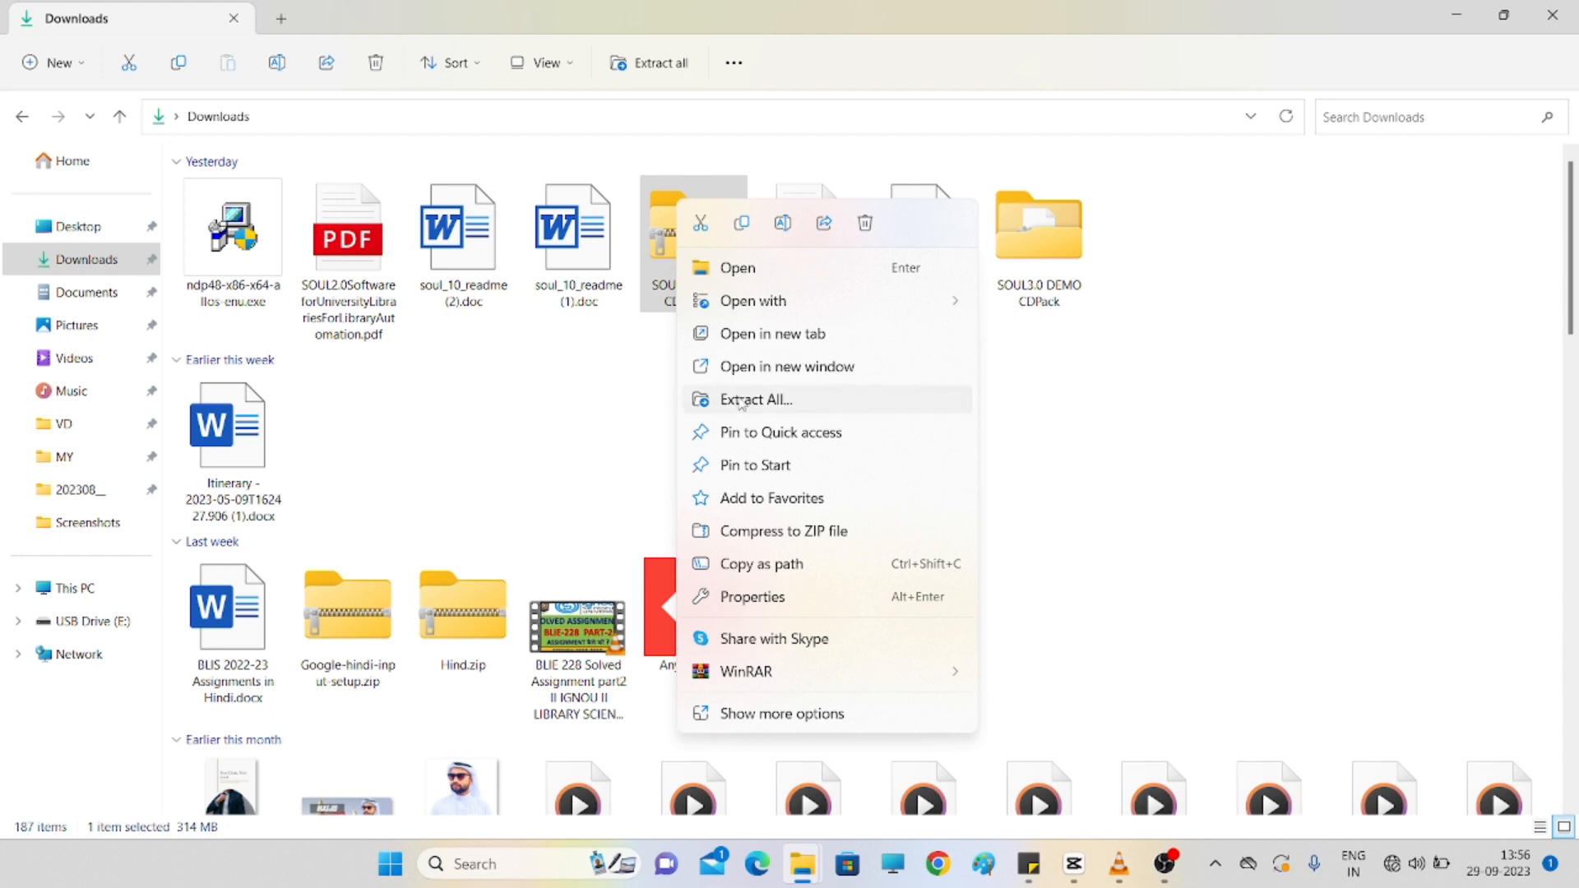
- Extract all of SOUL3.0 DEMO CDPack.zip into the prefilled destination folder, then close the progress window
{"action": "left_click", "coordinate": [743, 402]}
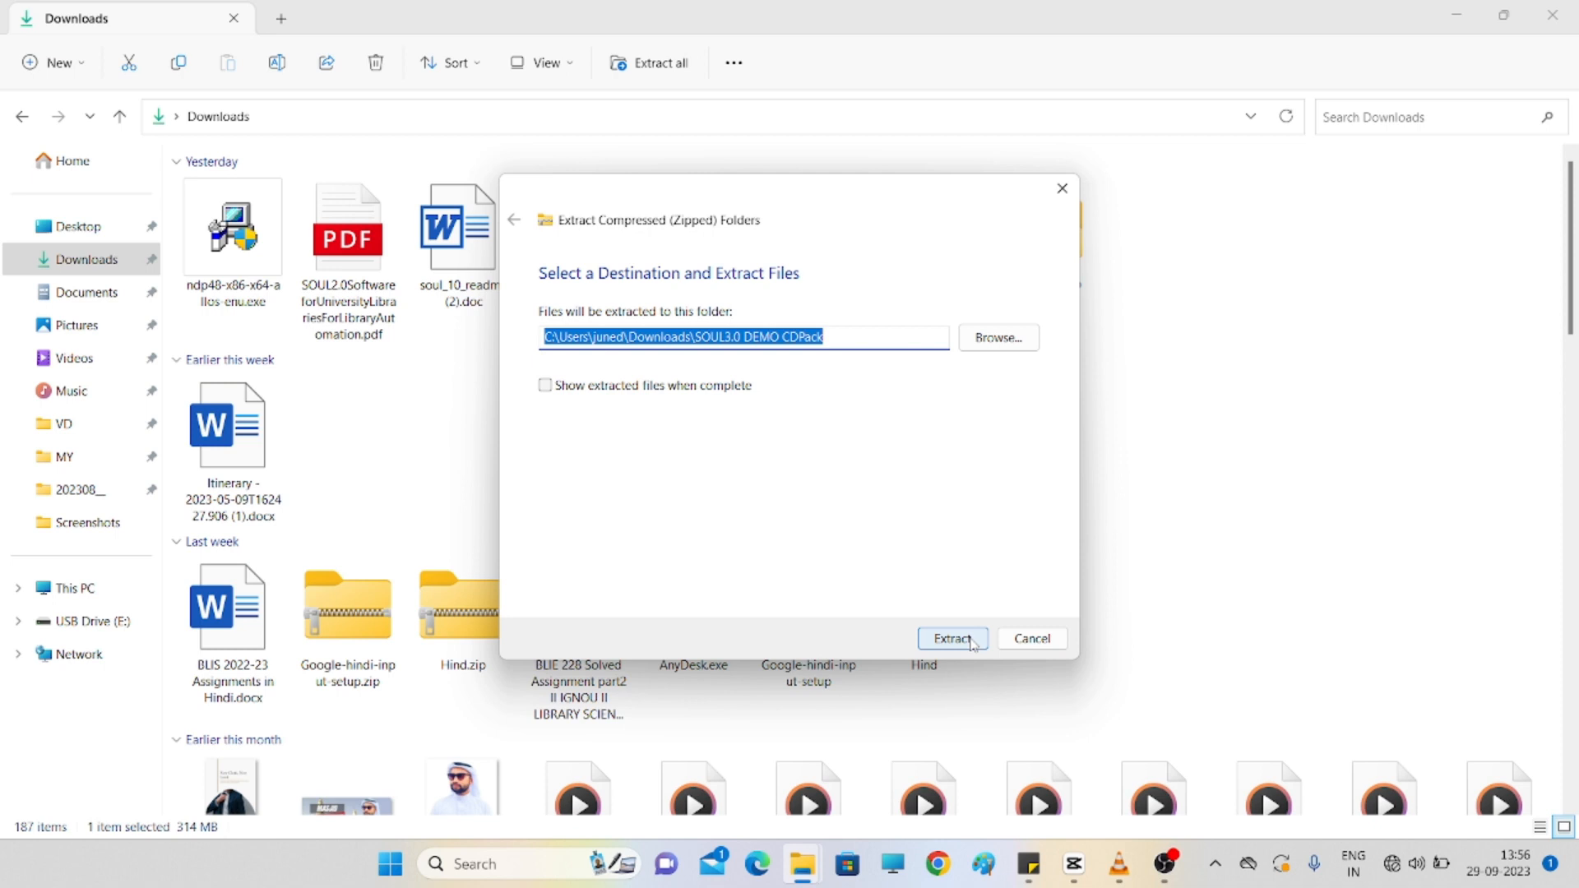
{"action": "left_click", "coordinate": [952, 639]}
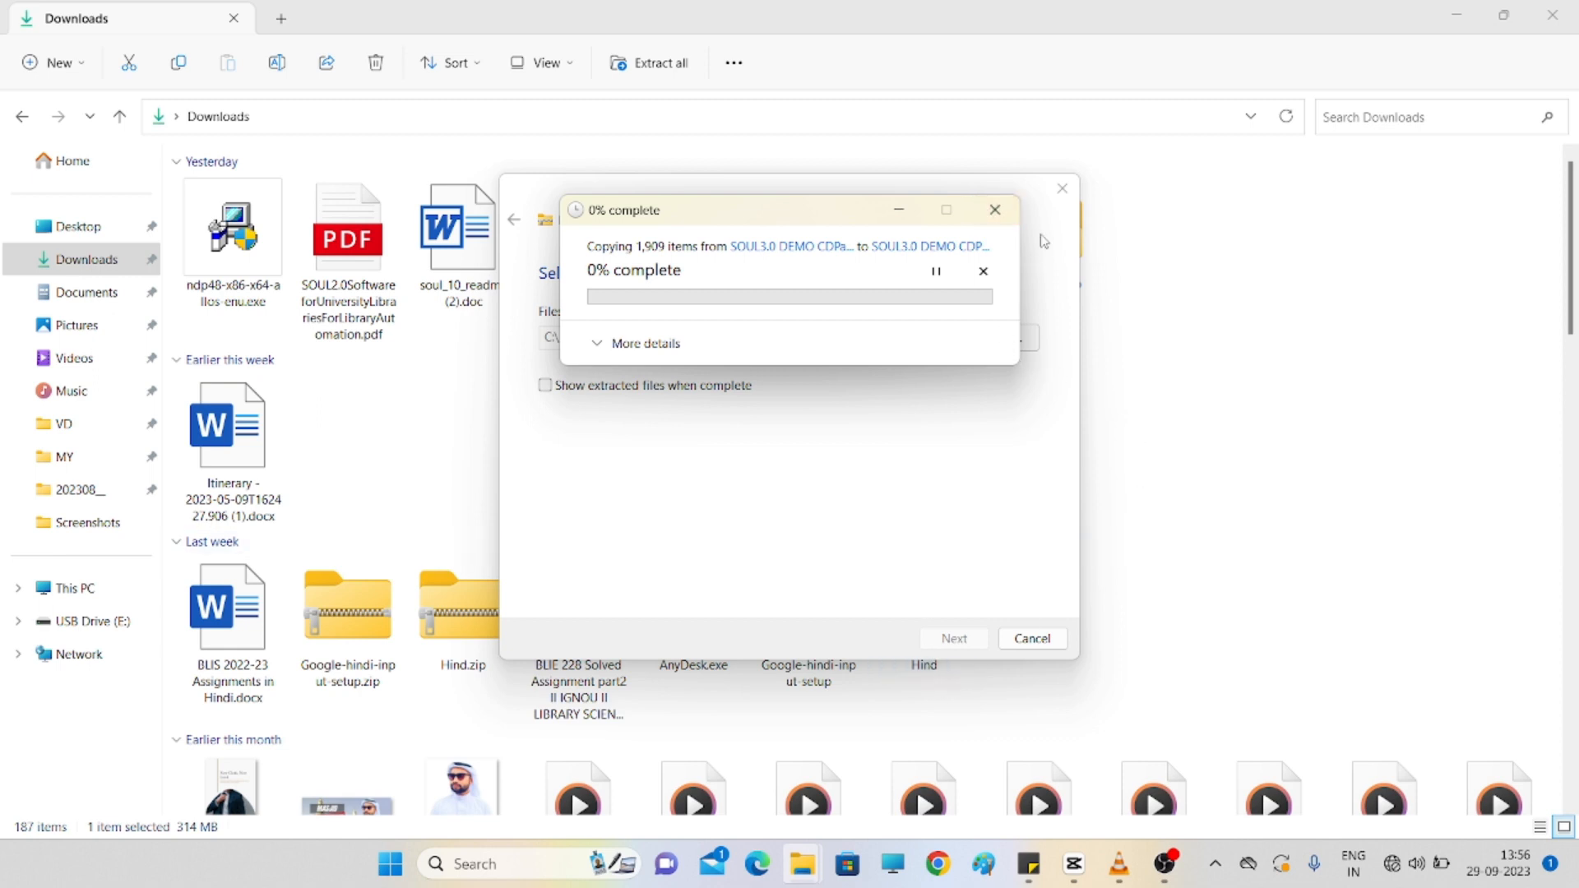
{"action": "left_click", "coordinate": [997, 214]}
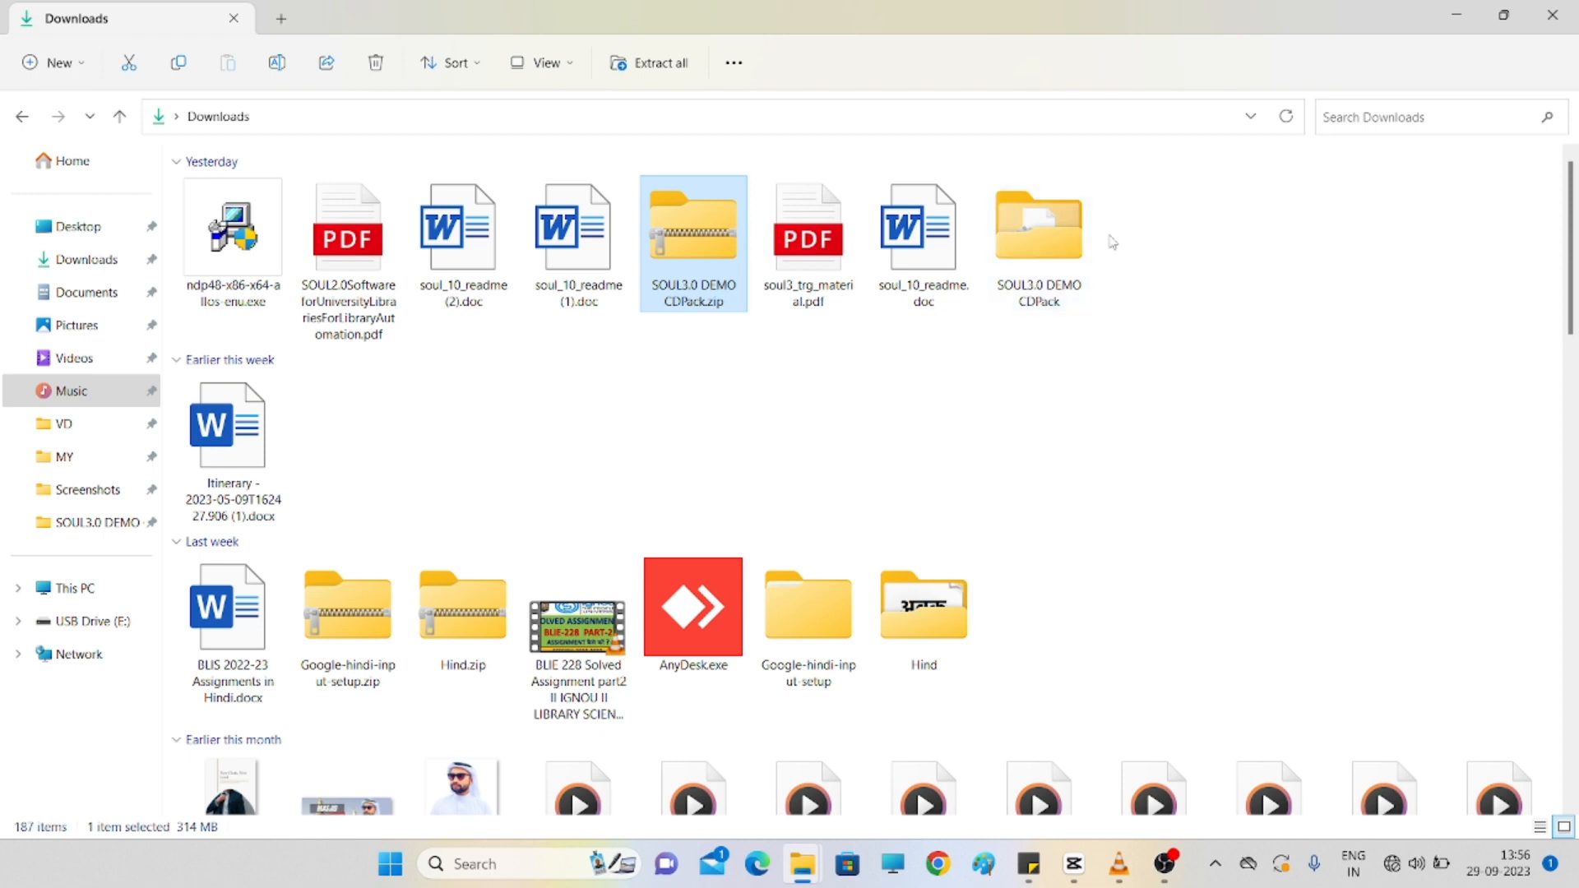
- Open the SOUL3.0 DEMO CDPack folder and select SOUL3 Installer.exe
{"action": "left_click", "coordinate": [1069, 253]}
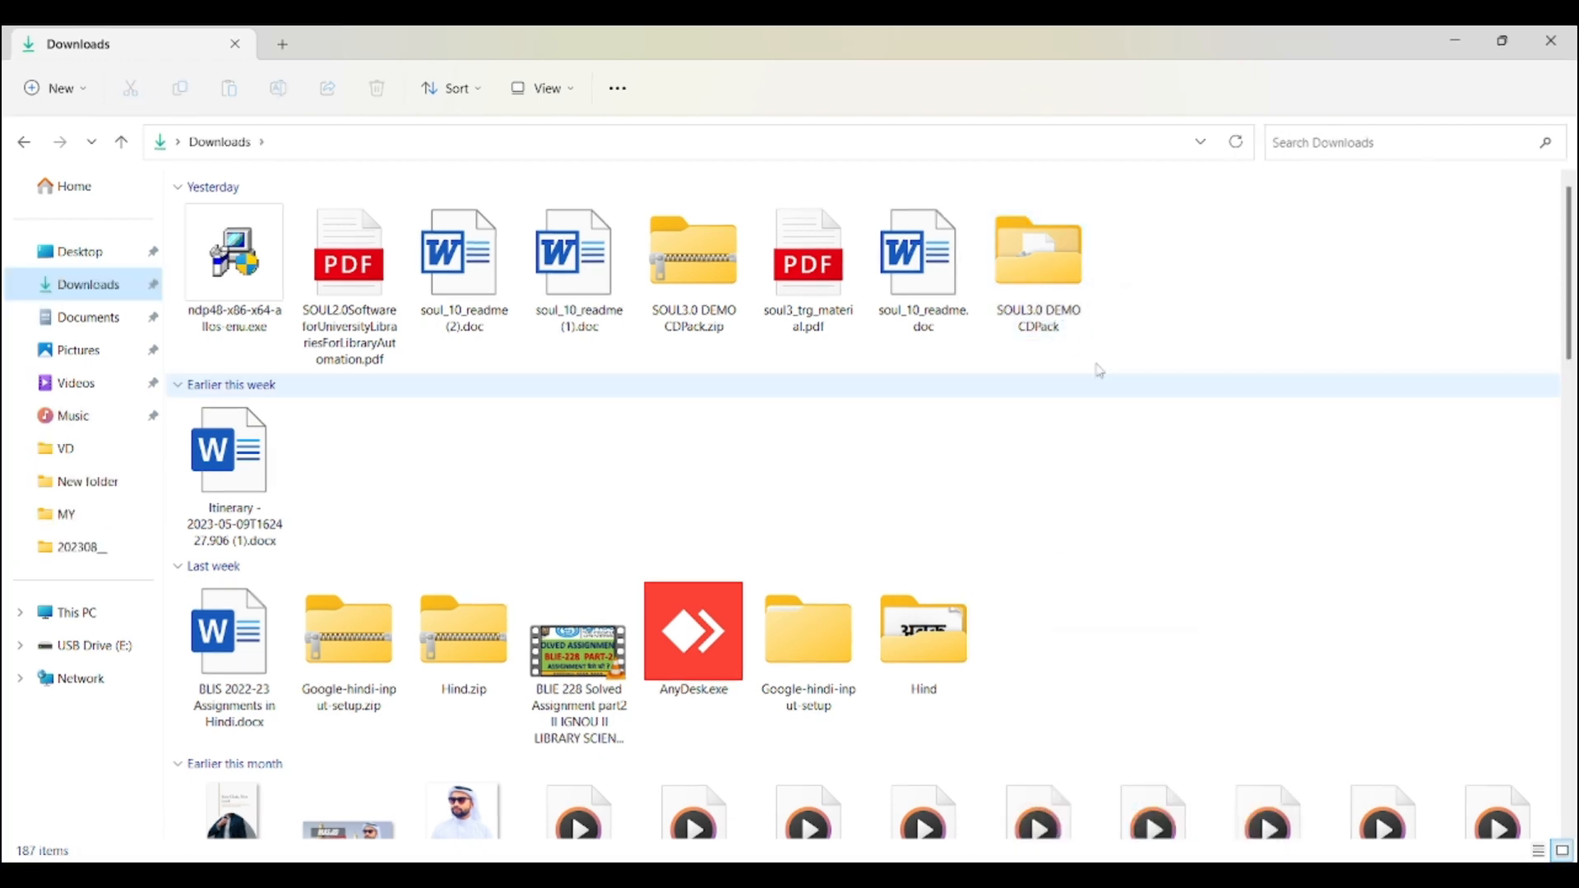
{"action": "double_click", "coordinate": [1051, 286]}
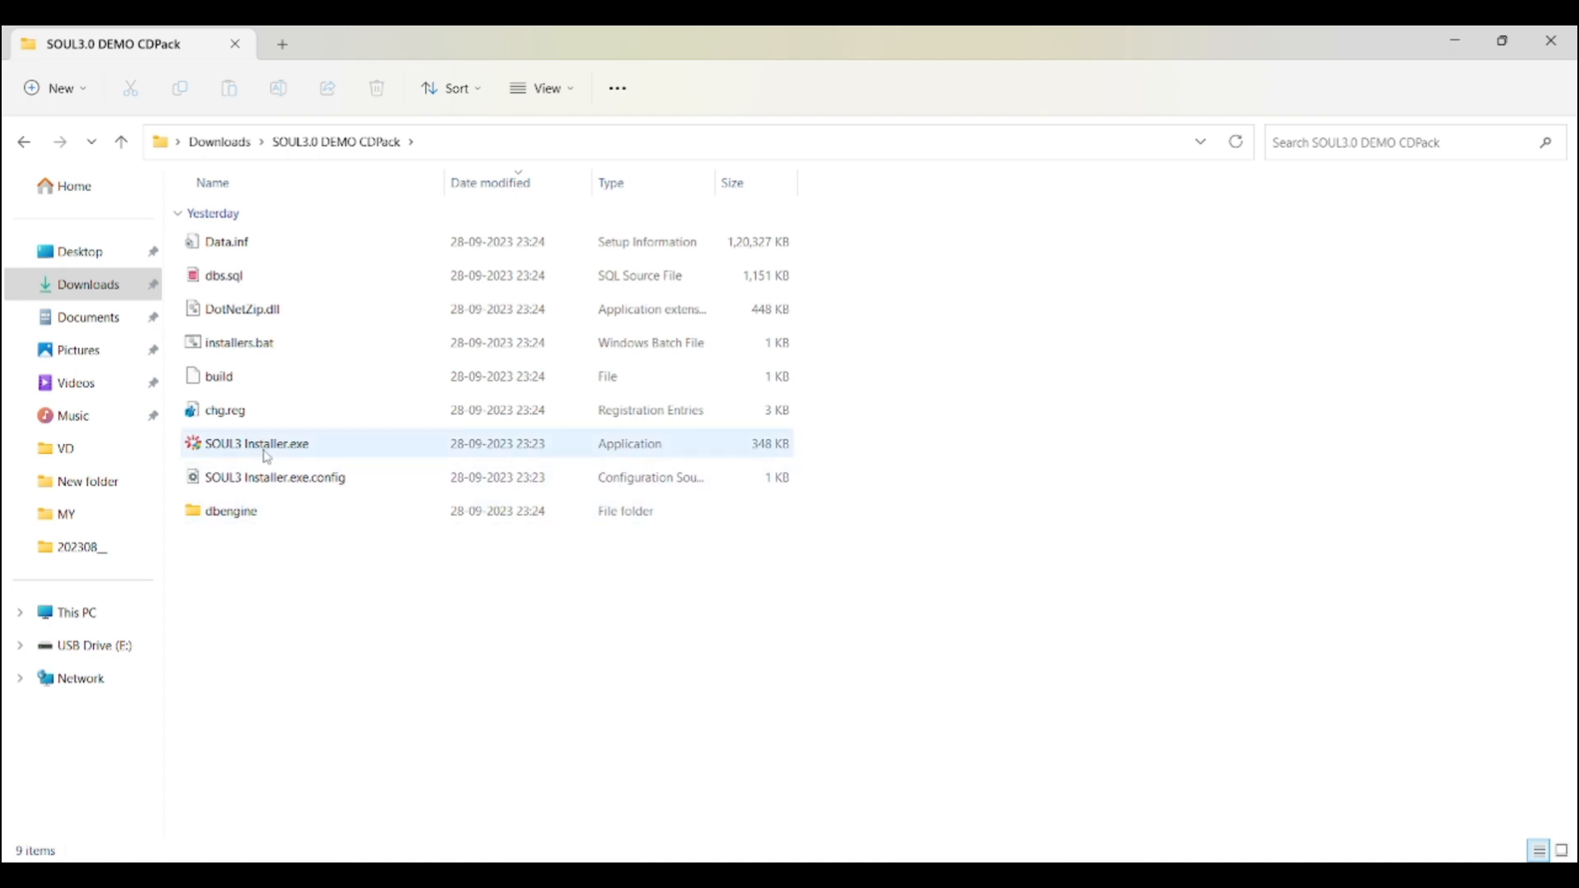
{"action": "left_click", "coordinate": [297, 453]}
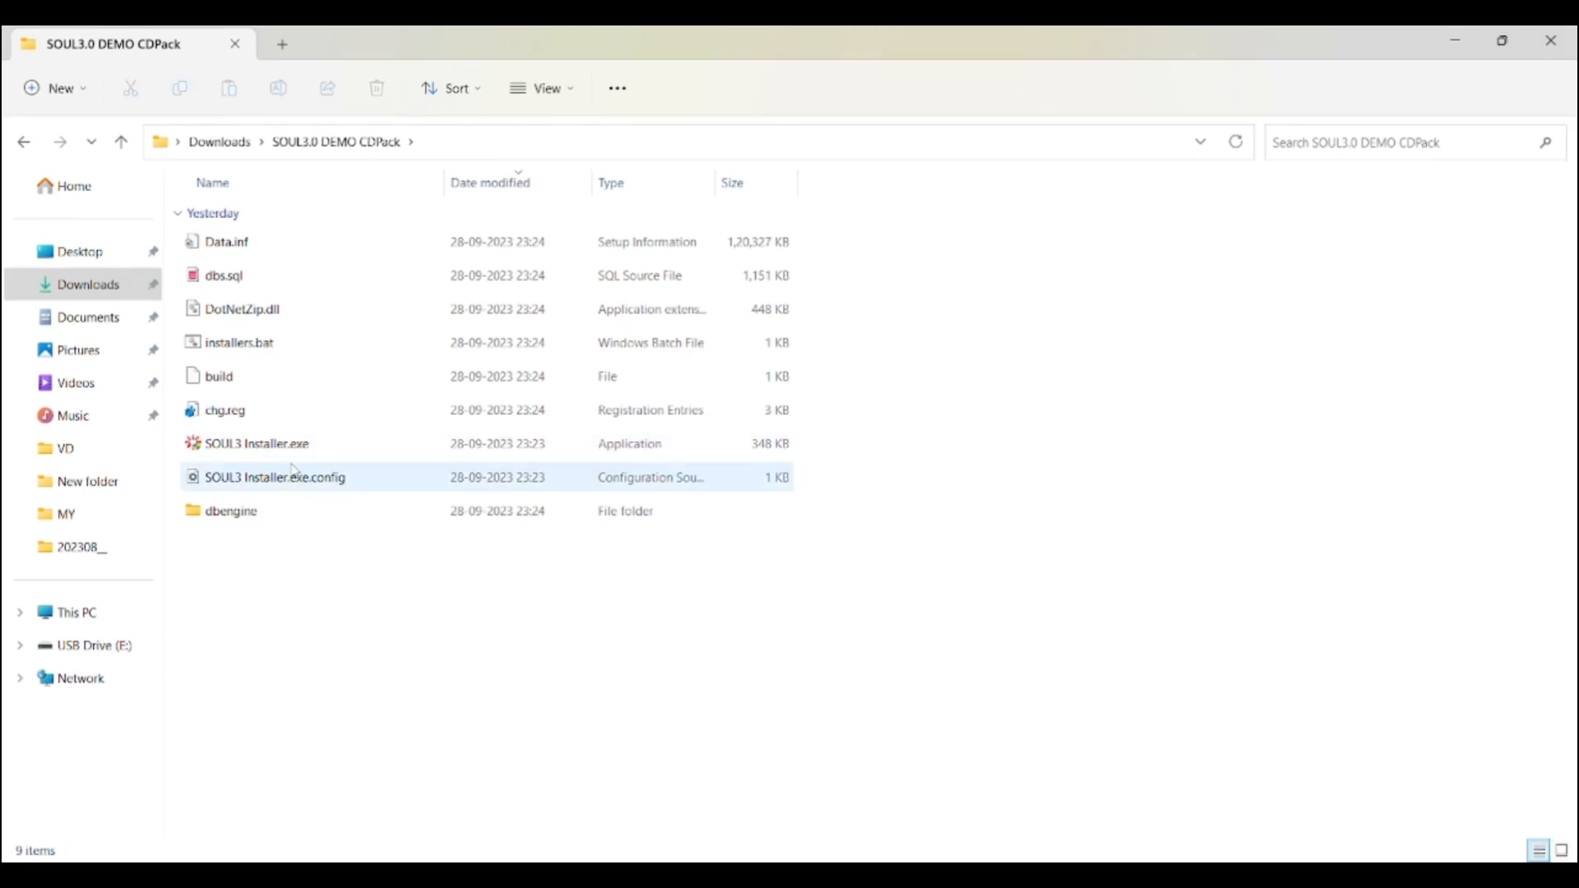
{"action": "left_click", "coordinate": [297, 451]}
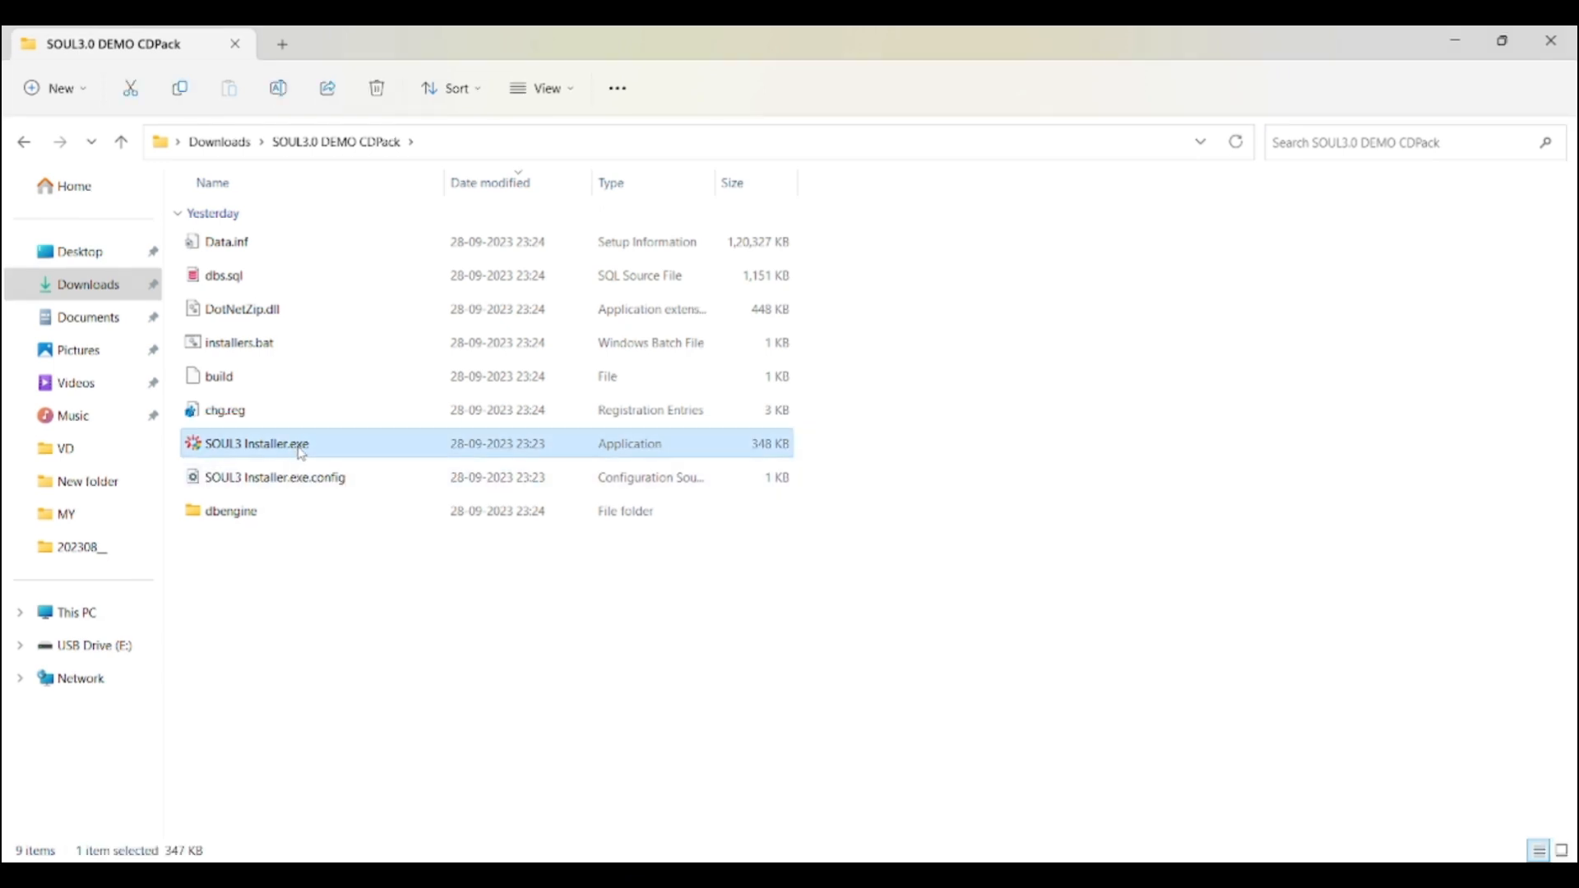
{"action": "right_click", "coordinate": [301, 453]}
{"action": "left_click", "coordinate": [895, 616]}
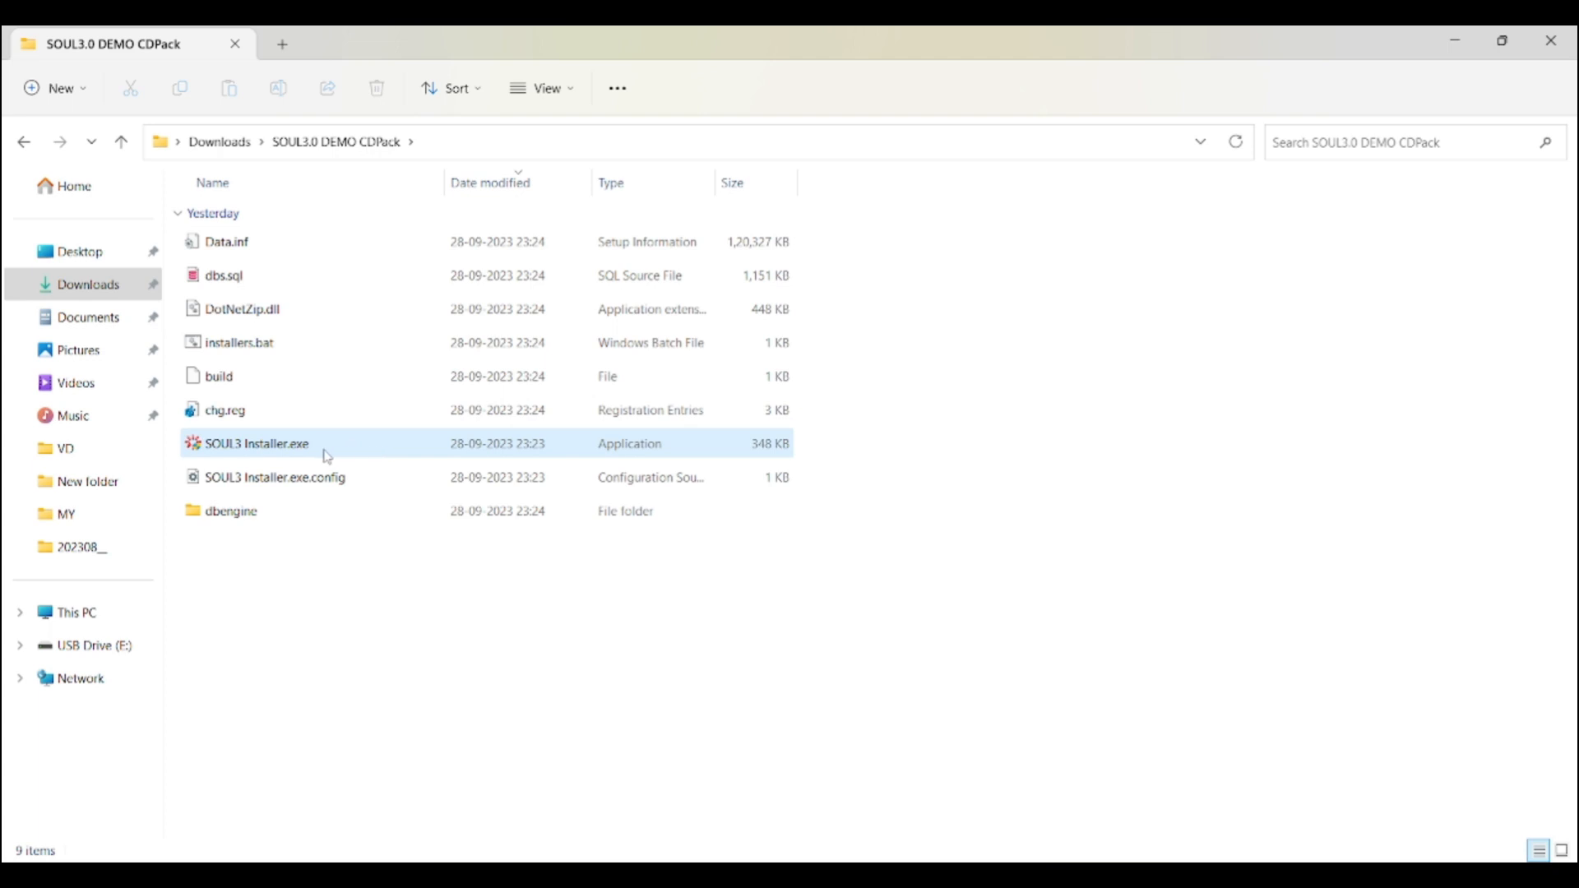
- Run SOUL3 Installer.exe as administrator
{"action": "mouse_move", "coordinate": [389, 450]}
{"action": "left_click", "coordinate": [390, 450]}
{"action": "right_click", "coordinate": [393, 450]}
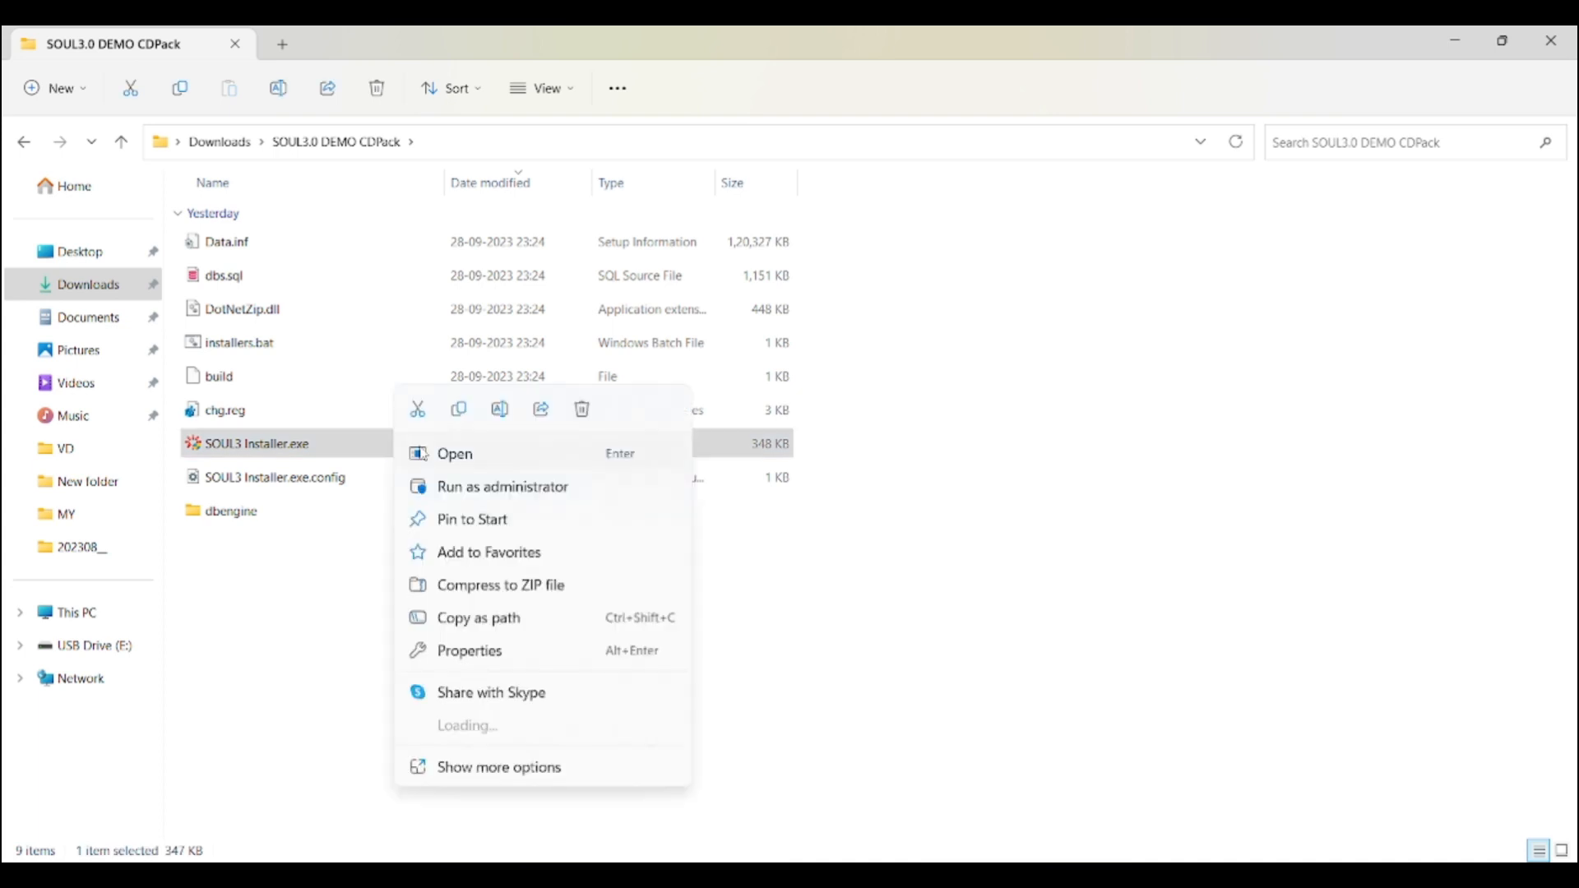
{"action": "left_click", "coordinate": [478, 494]}
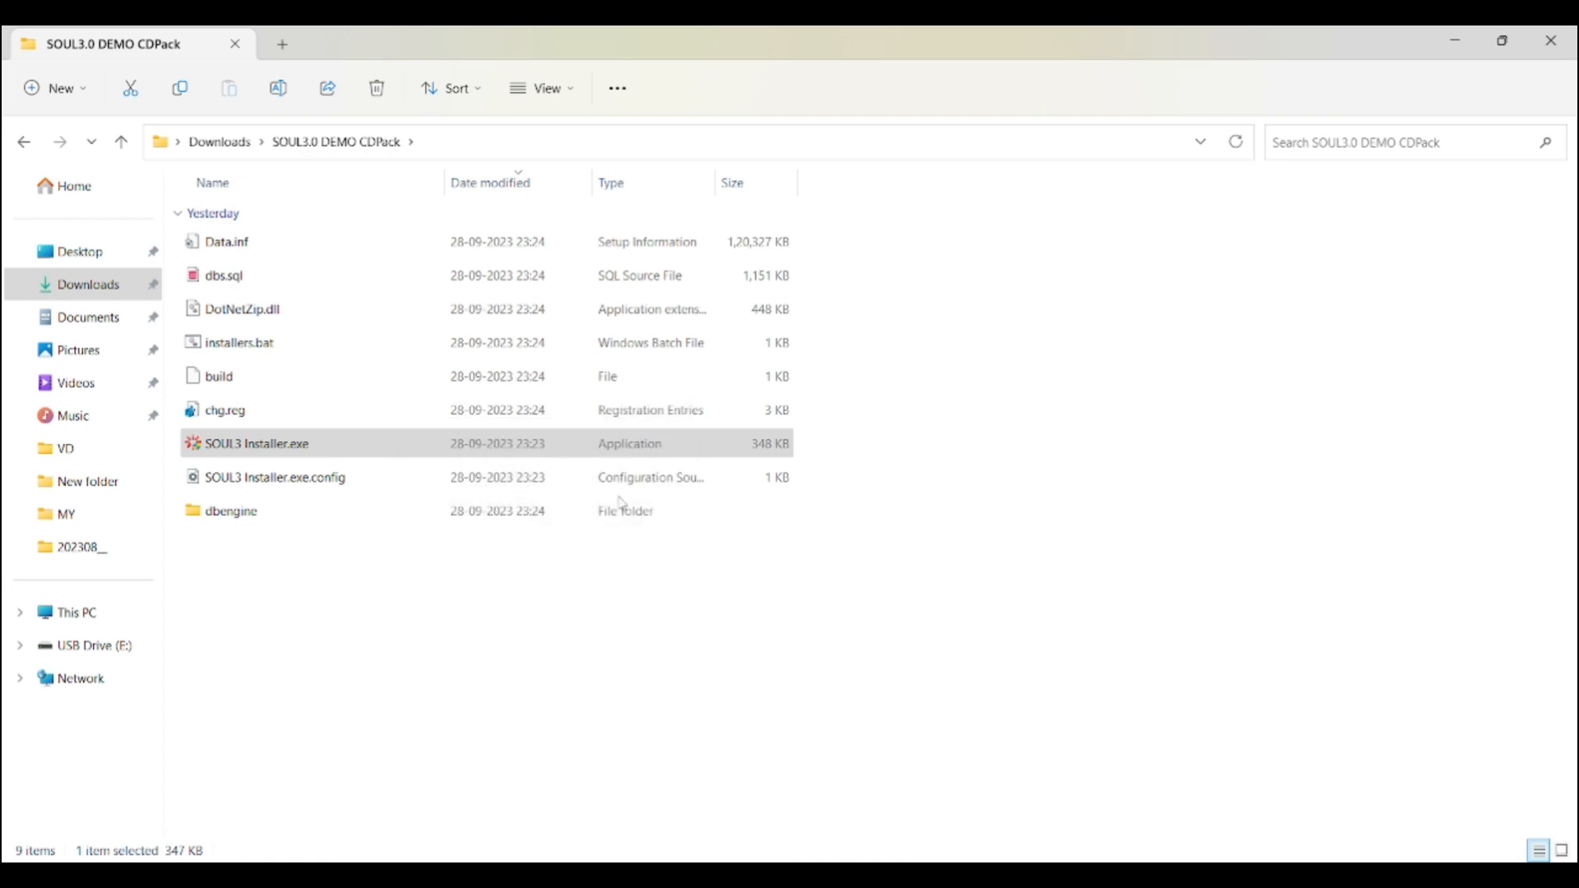
{"action": "right_click", "coordinate": [291, 421]}
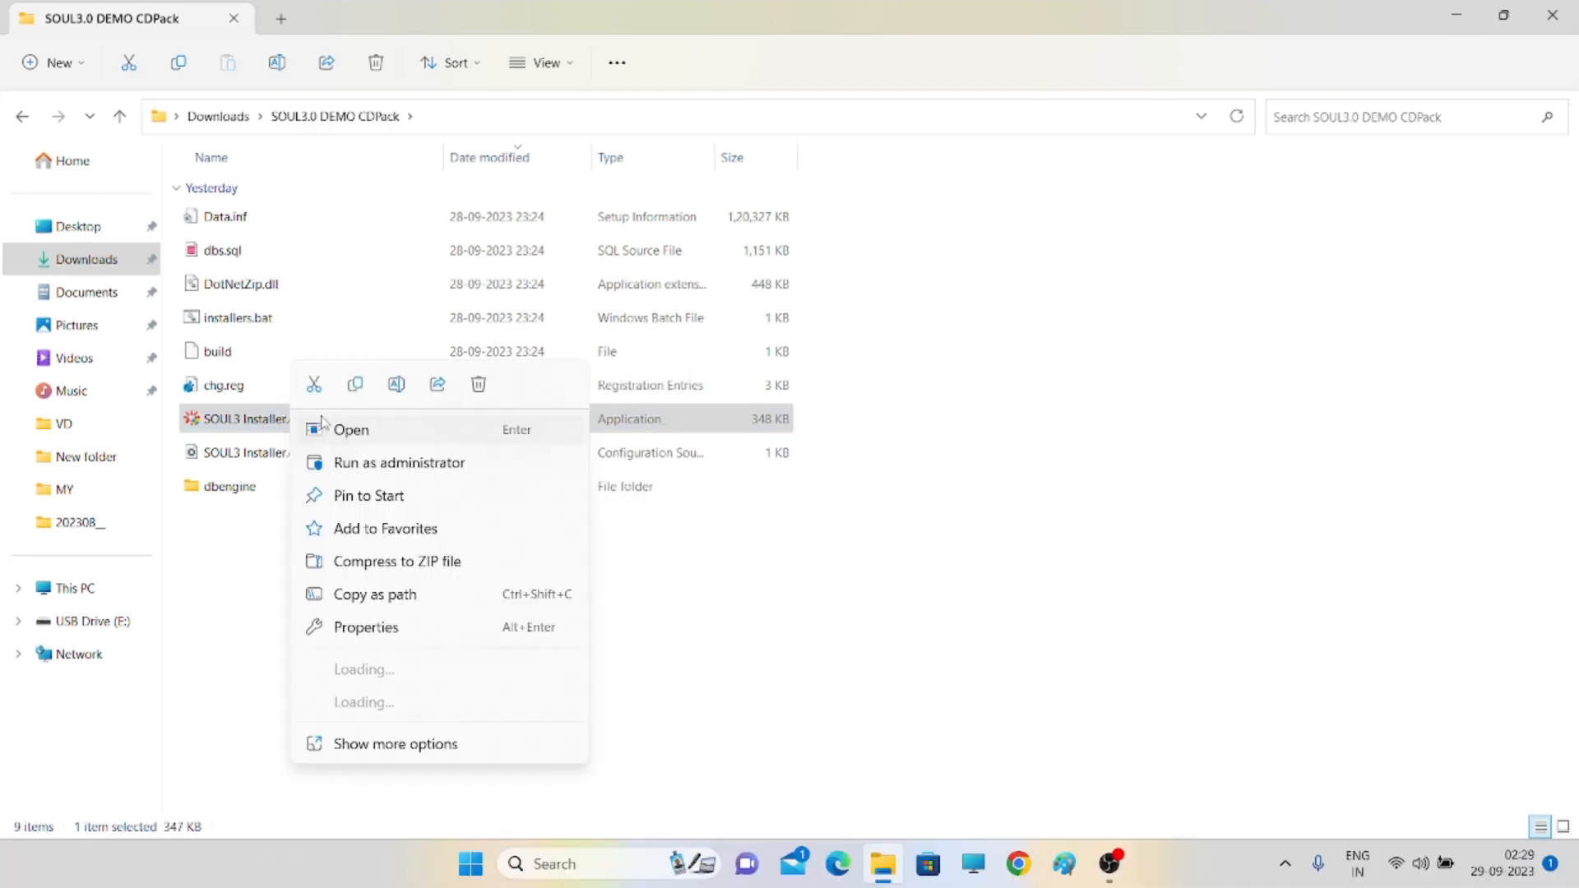
{"action": "left_click", "coordinate": [398, 459]}
{"action": "right_click", "coordinate": [426, 422]}
{"action": "right_click", "coordinate": [684, 418]}
{"action": "right_click", "coordinate": [362, 420]}
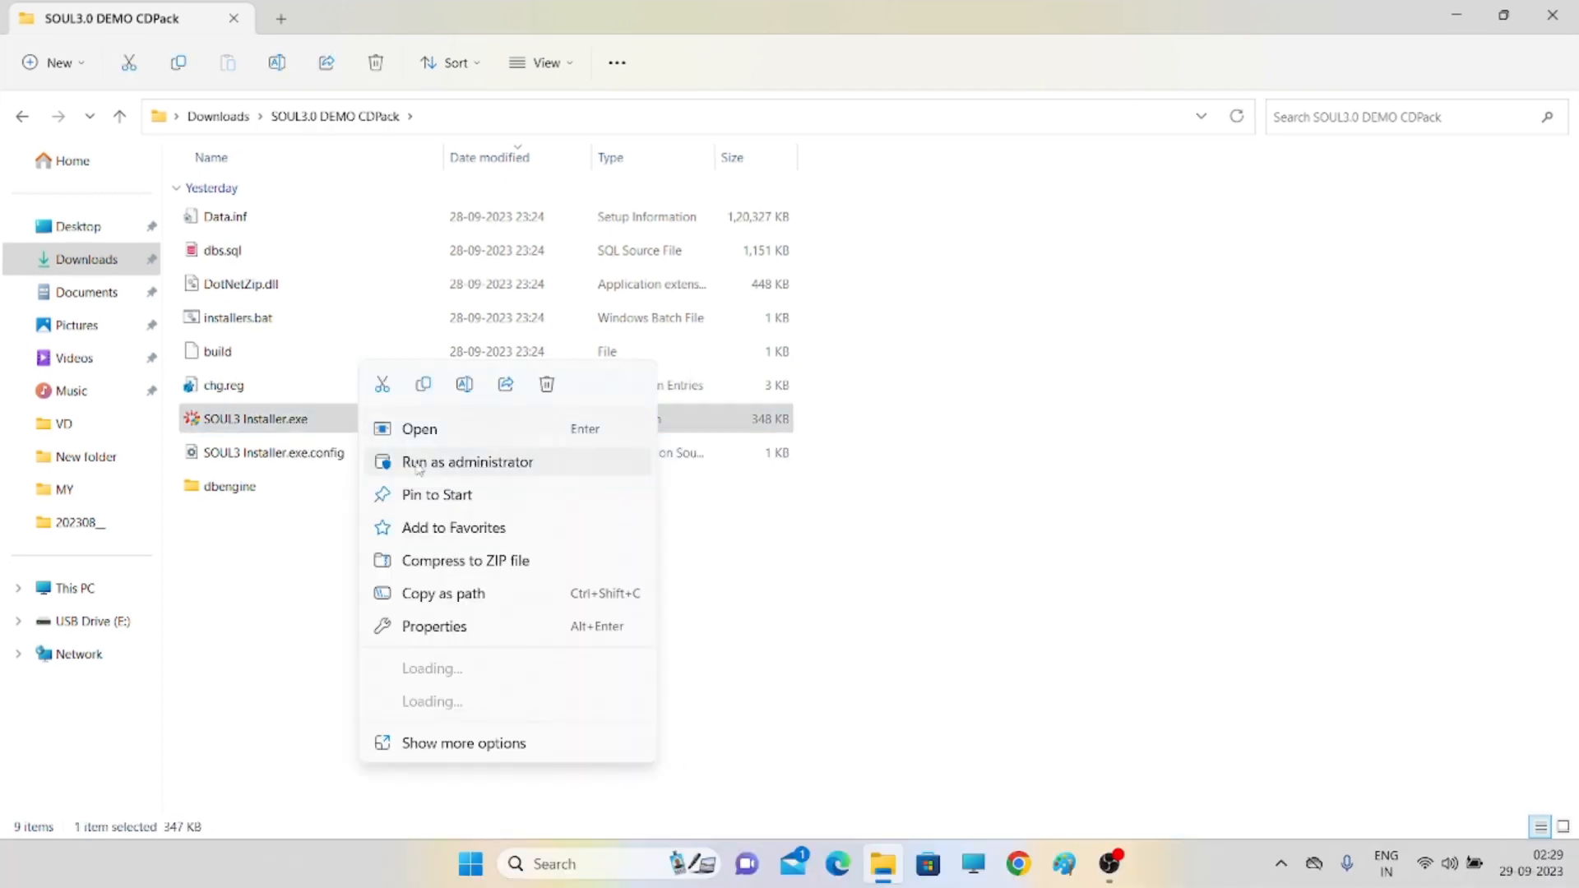
- Start the SOUL3 installation and accept the SQL Server 2014 license terms to run the Global Rules check
{"action": "left_click", "coordinate": [415, 461]}
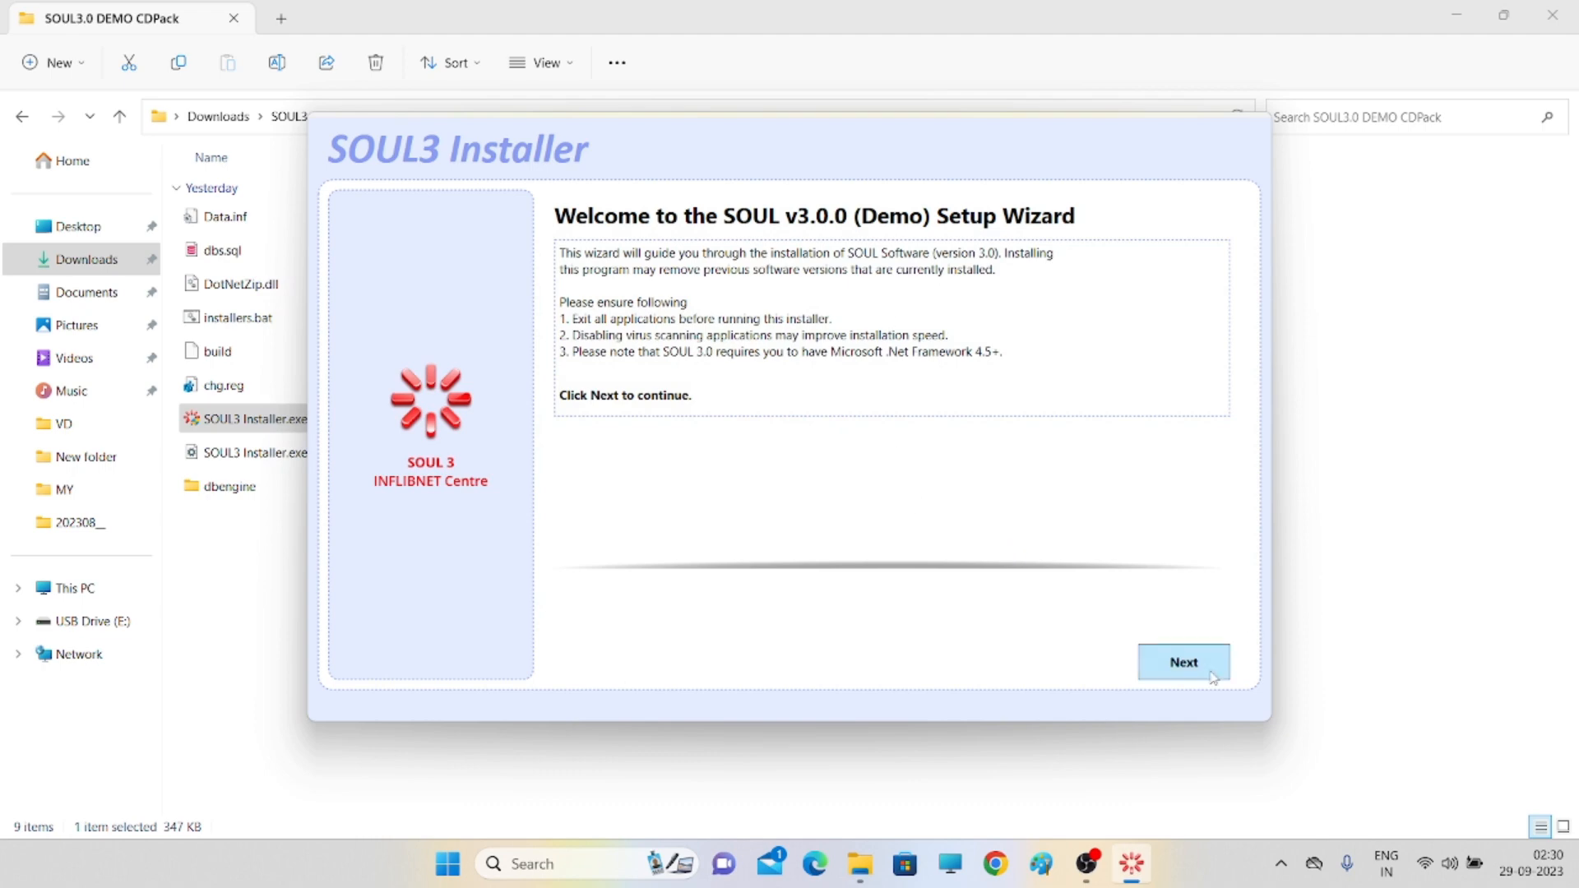
{"action": "left_click", "coordinate": [1212, 675]}
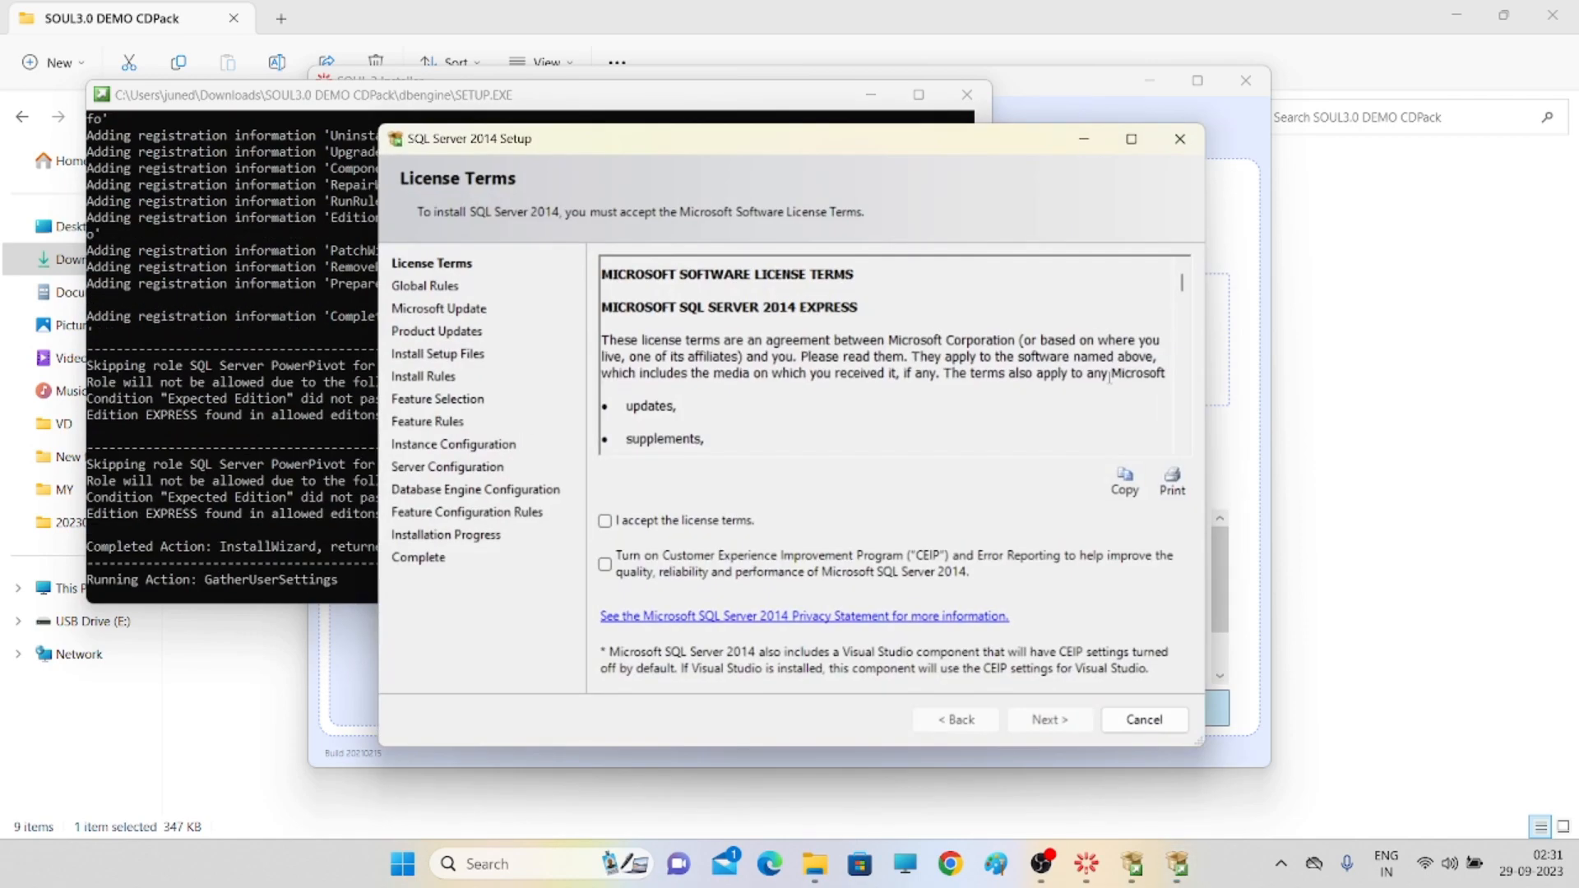
{"action": "left_click", "coordinate": [604, 520]}
{"action": "left_click", "coordinate": [1049, 719]}
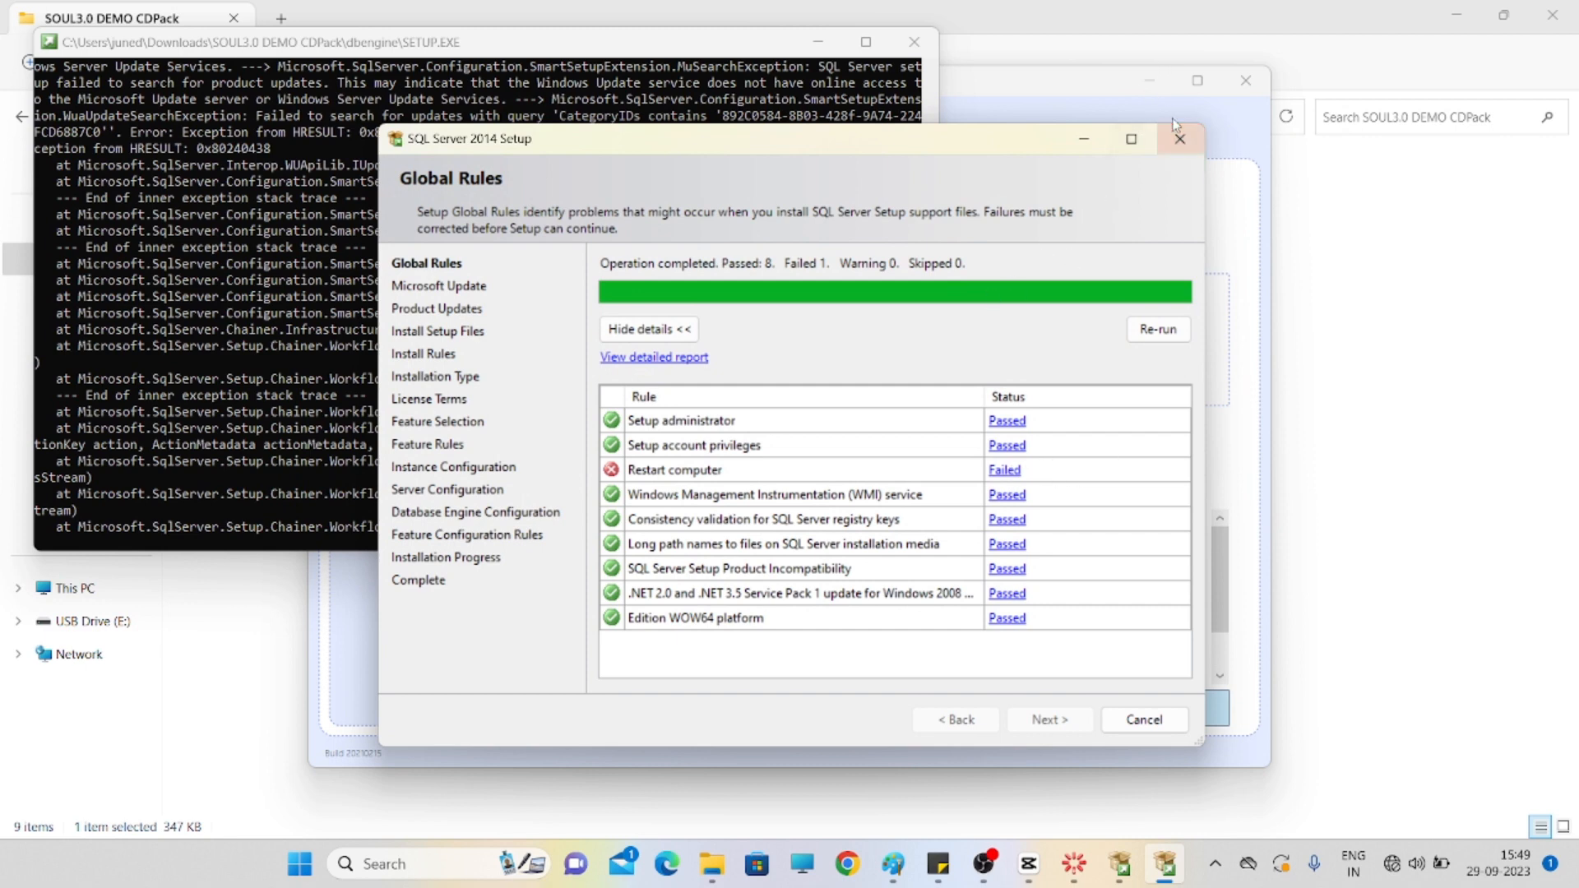
- Quit SQL Server 2014 Setup, close its console window, and close the SOUL3 Installer from the taskbar
{"action": "left_click", "coordinate": [1176, 144]}
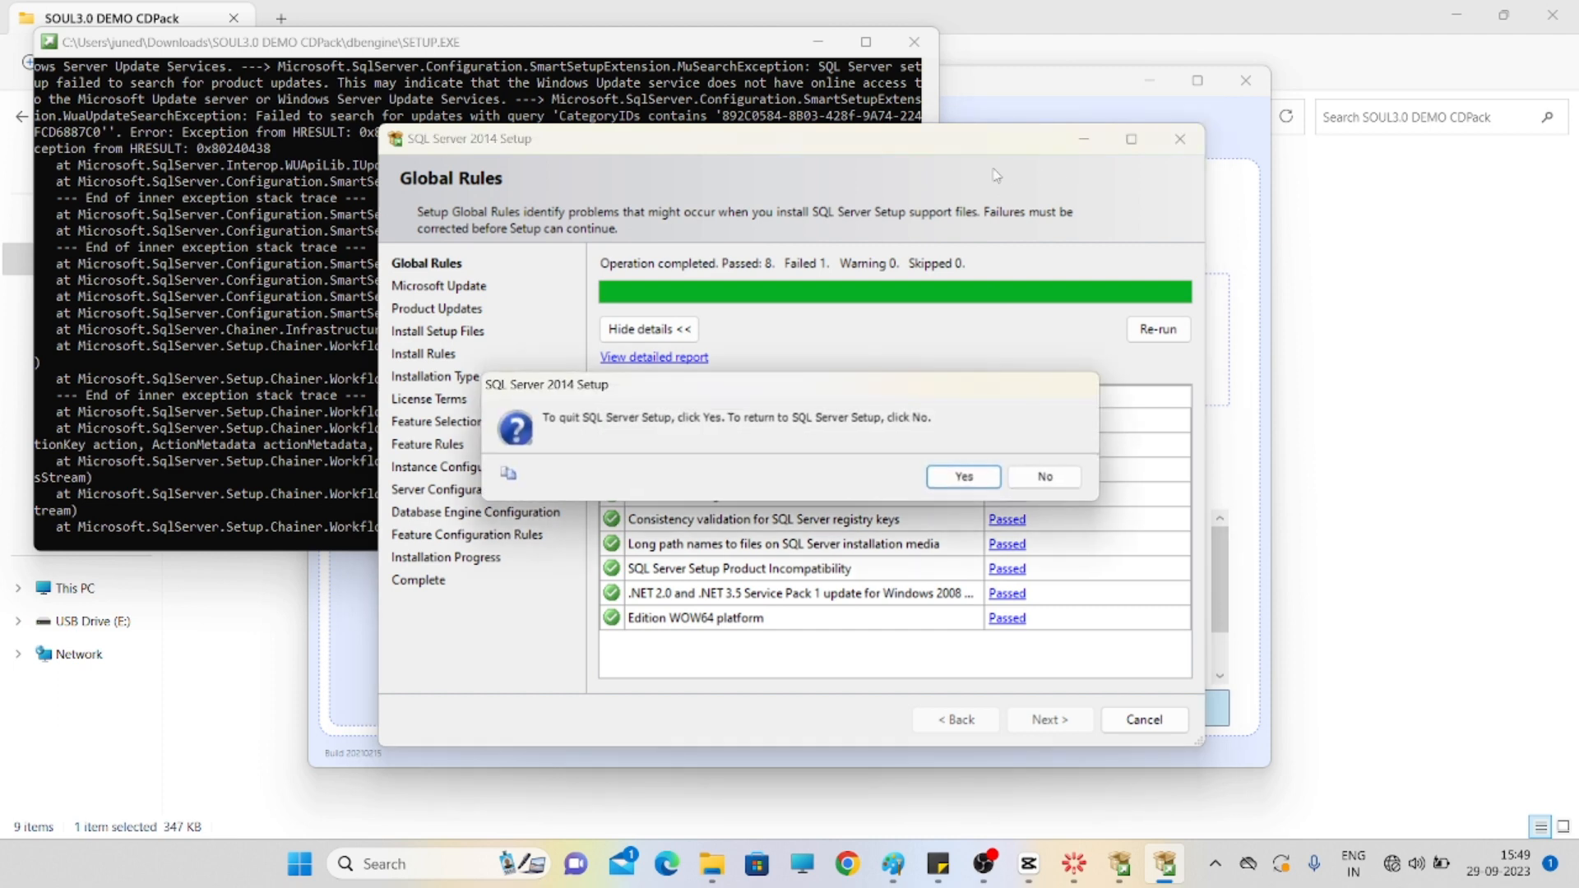
{"action": "left_click", "coordinate": [964, 479]}
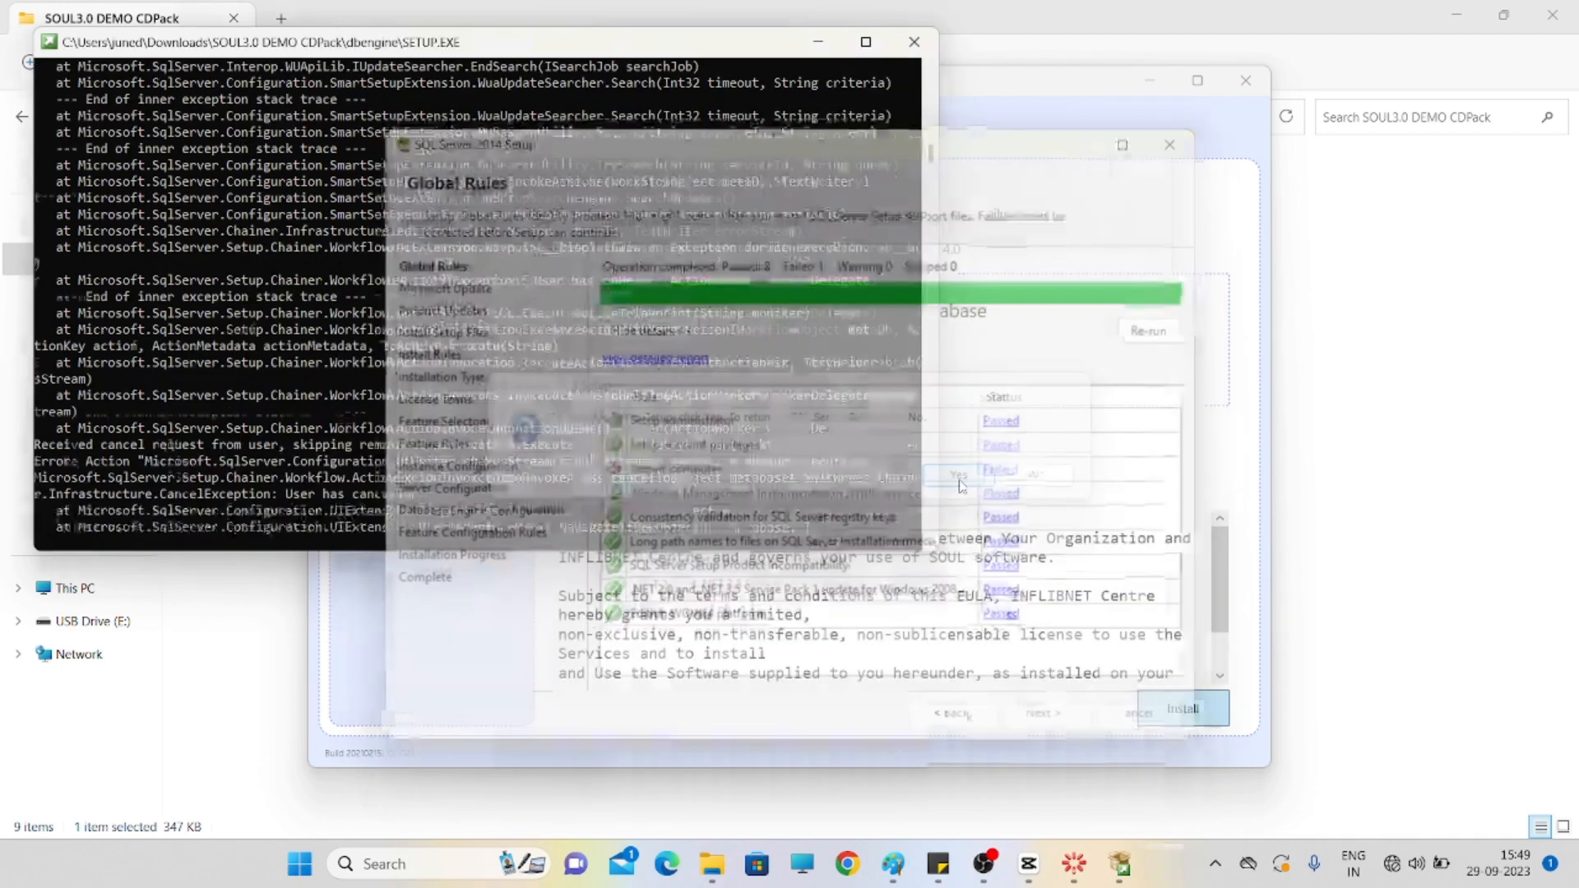
{"action": "left_click", "coordinate": [914, 42]}
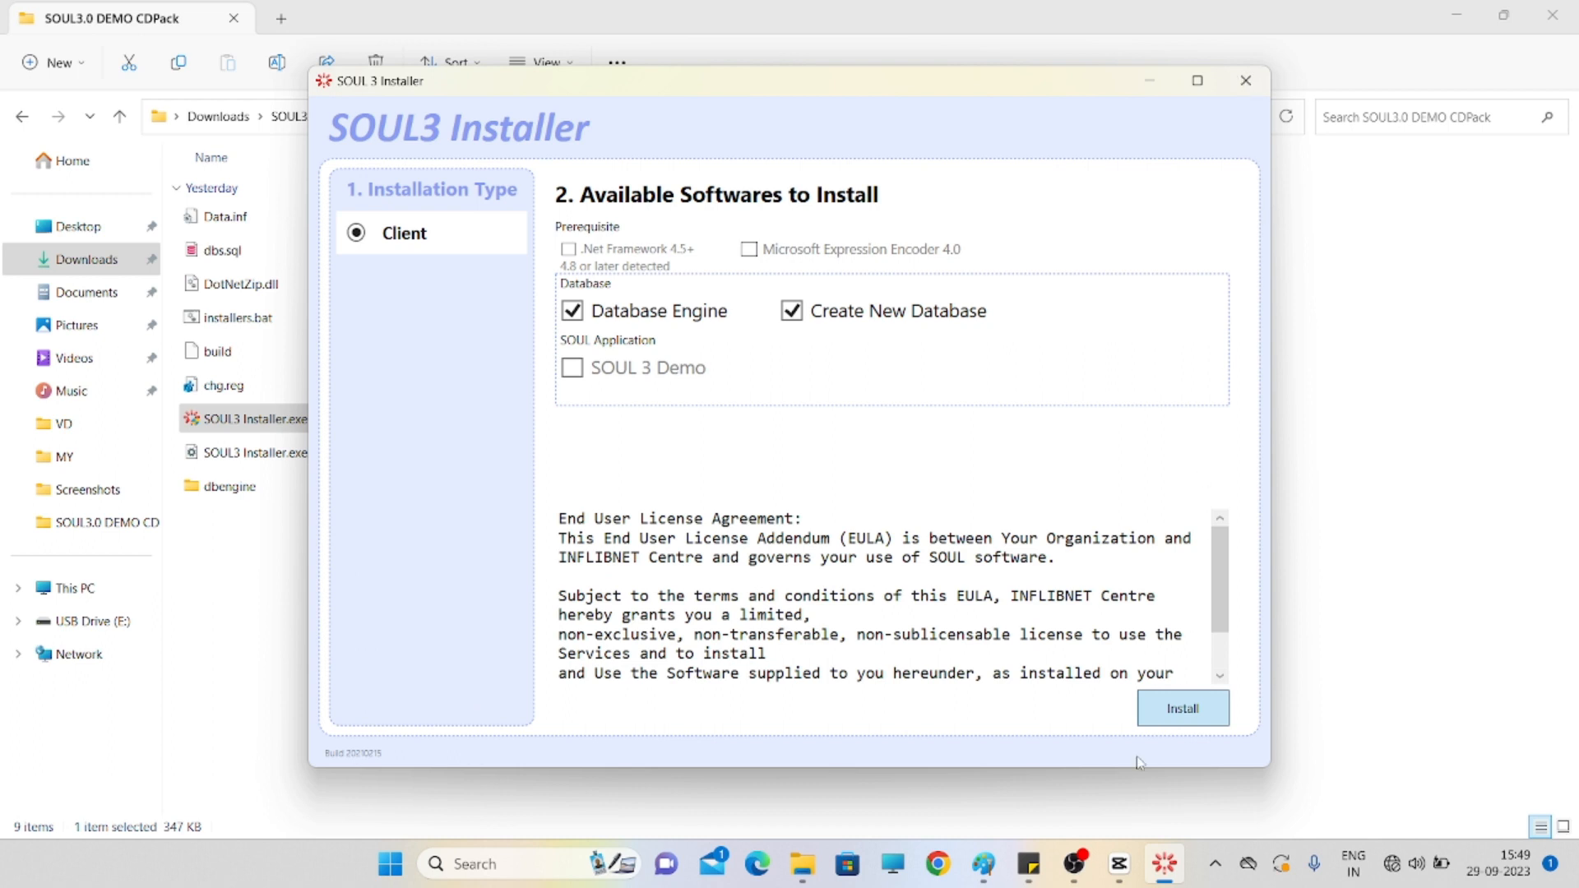
{"action": "right_click", "coordinate": [1161, 867]}
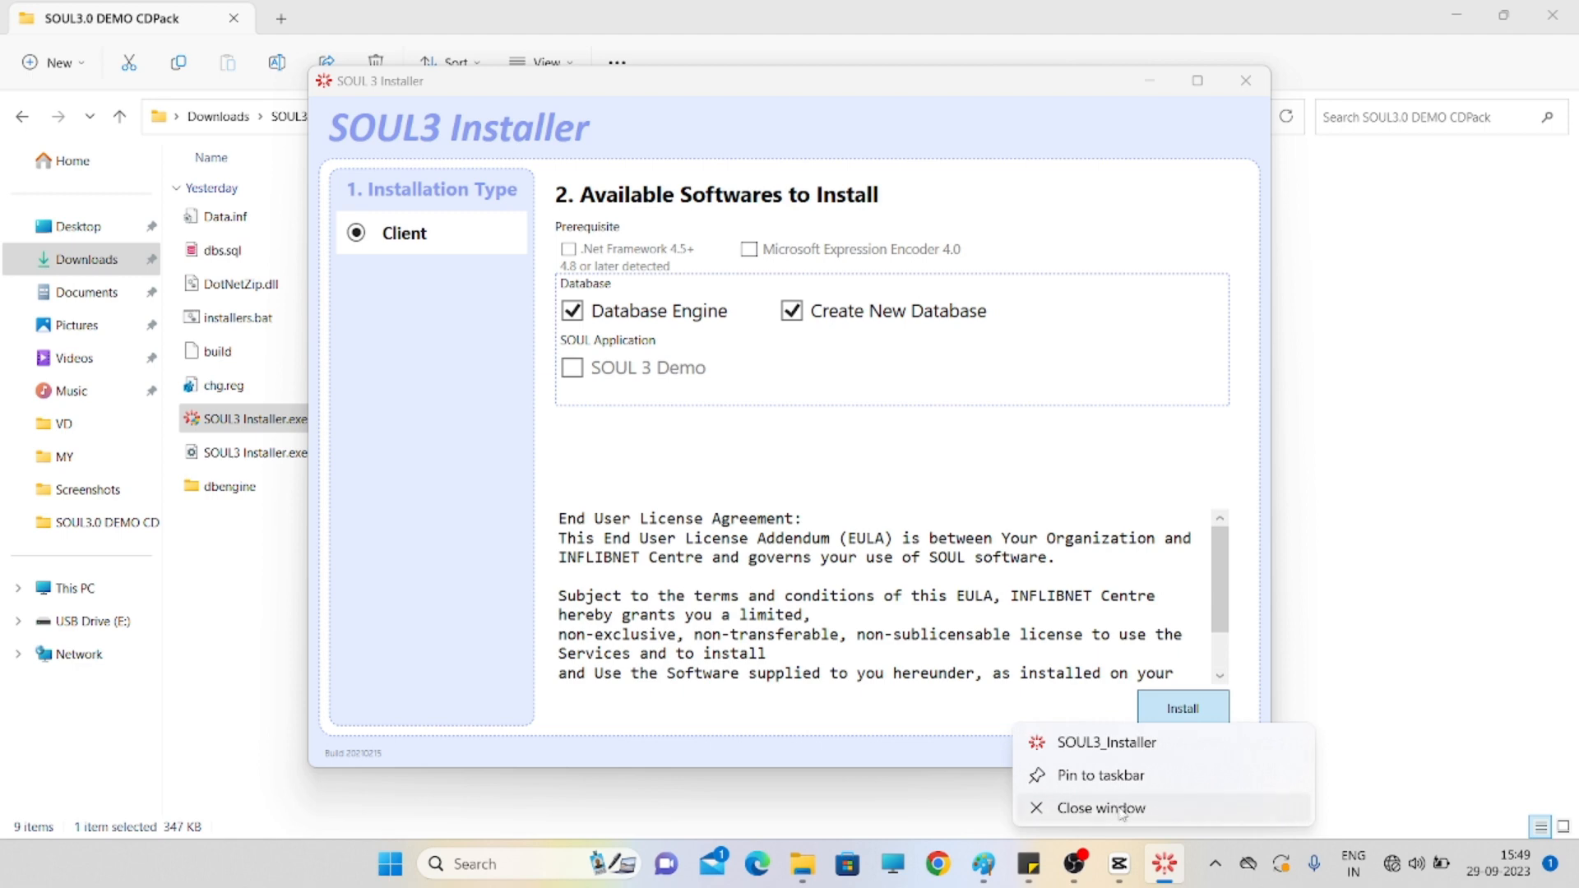
{"action": "left_click", "coordinate": [1121, 813]}
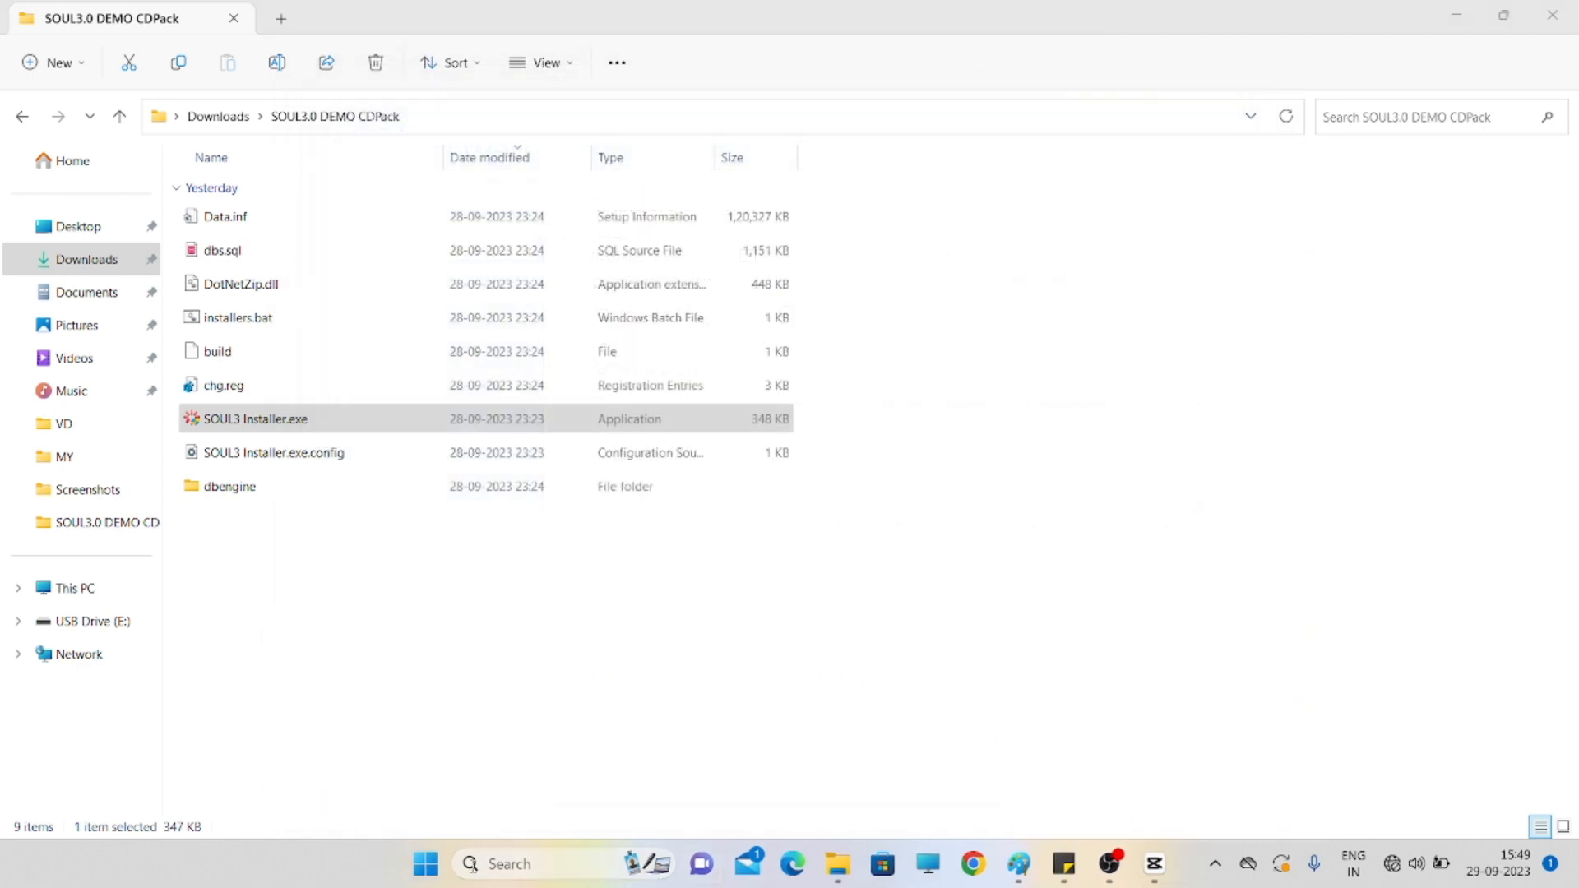
- Restart the PC from the Start menu's power options
{"action": "left_click", "coordinate": [426, 870]}
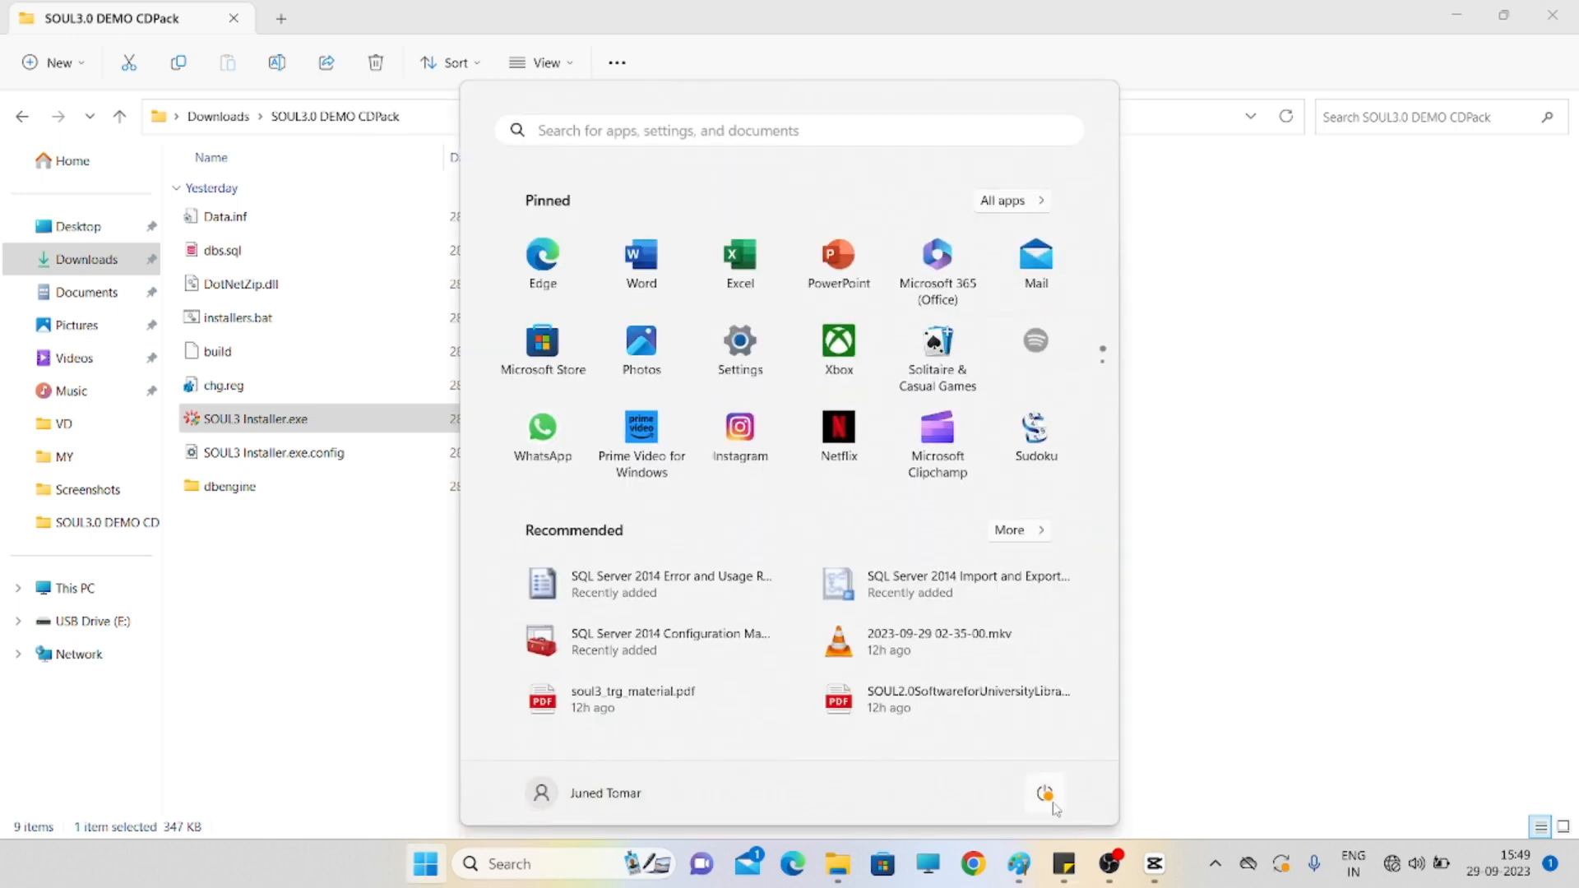
{"action": "left_click", "coordinate": [1045, 795]}
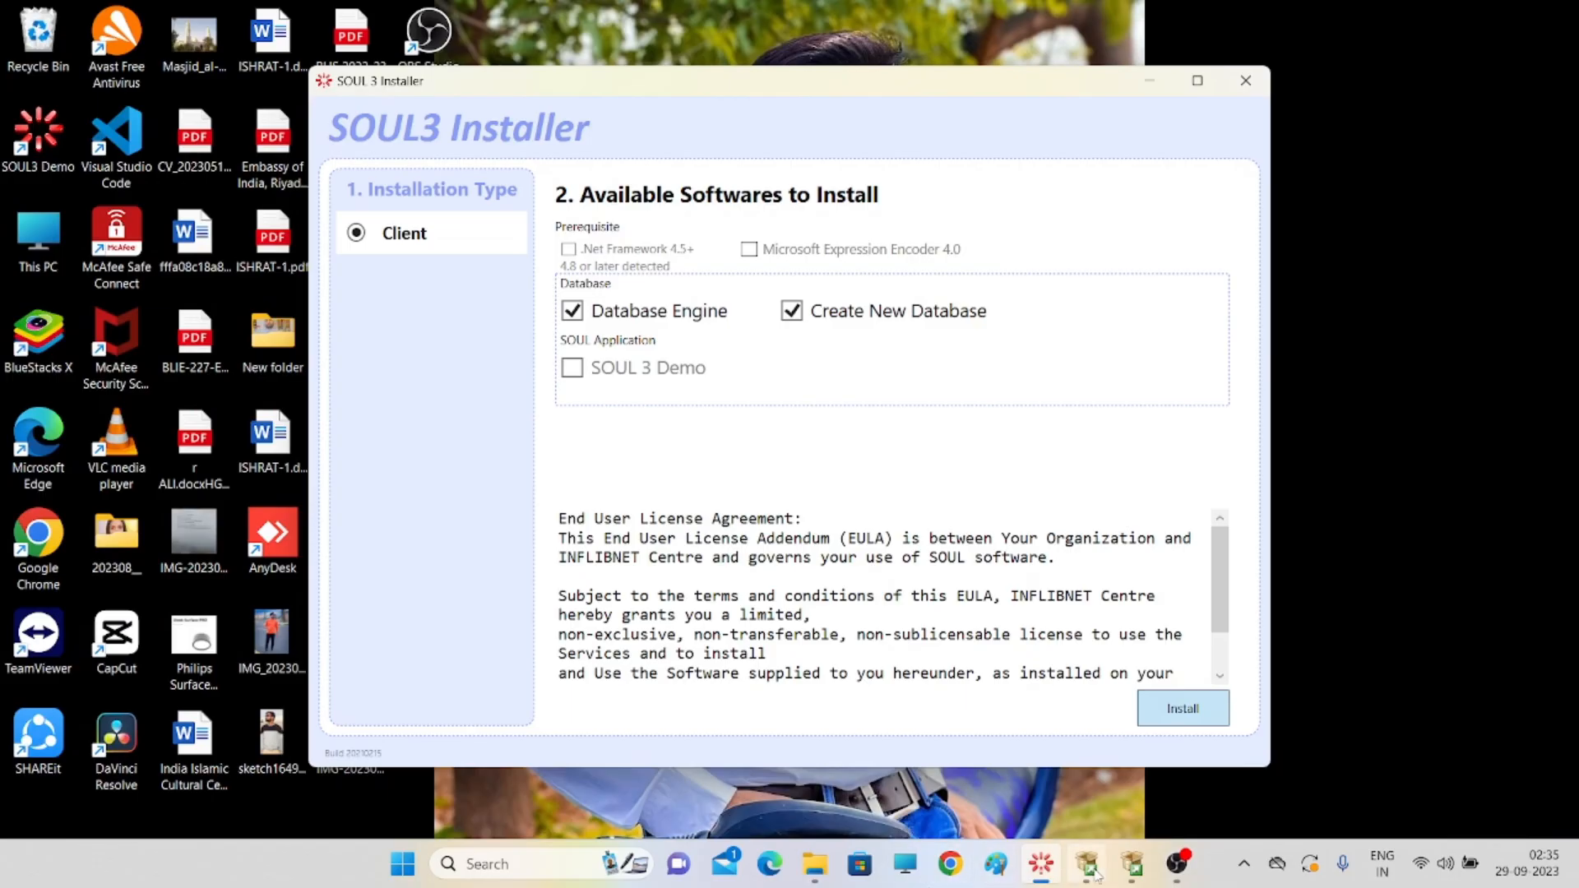
- Bring SQL Server 2014 Setup forward and move from Feature Rules to Instance Configuration
{"action": "mouse_move", "coordinate": [1129, 870]}
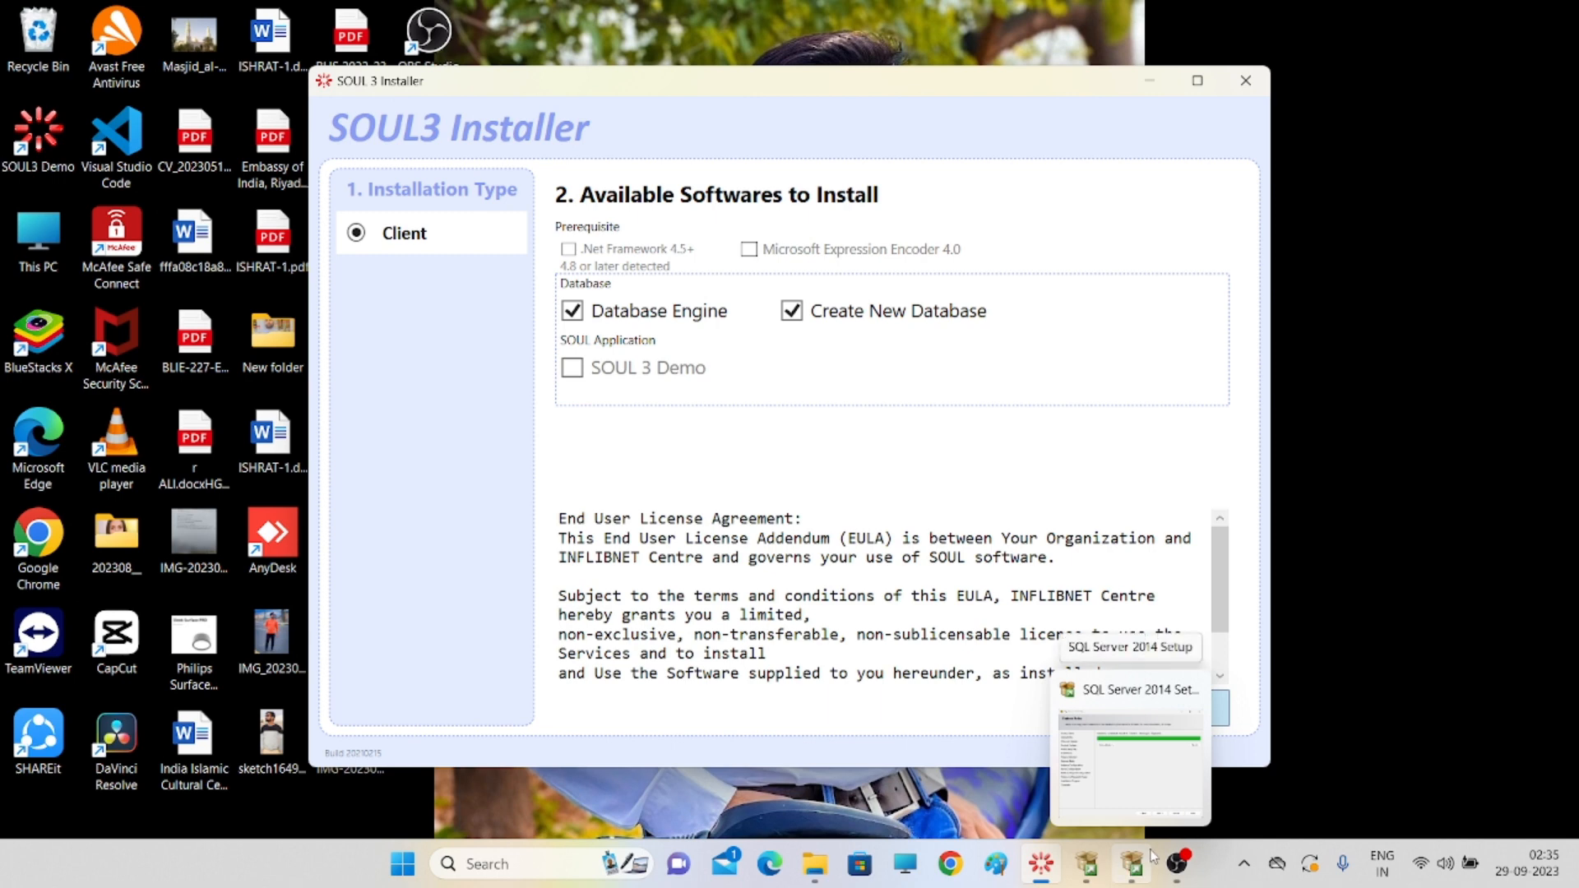
{"action": "left_click", "coordinate": [1139, 862]}
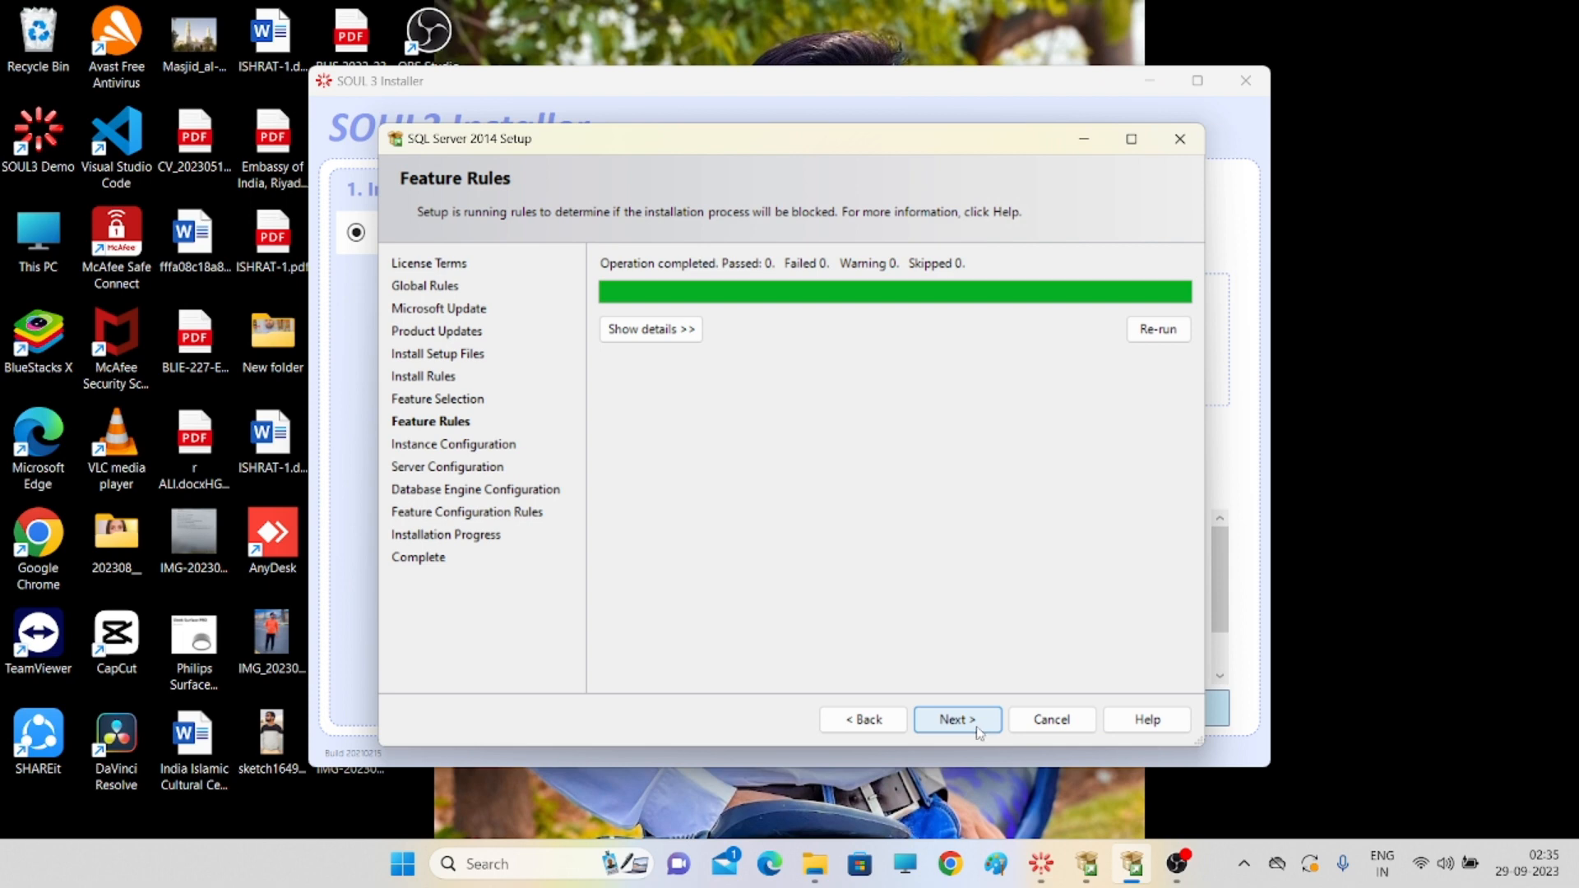
{"action": "left_click", "coordinate": [1096, 866]}
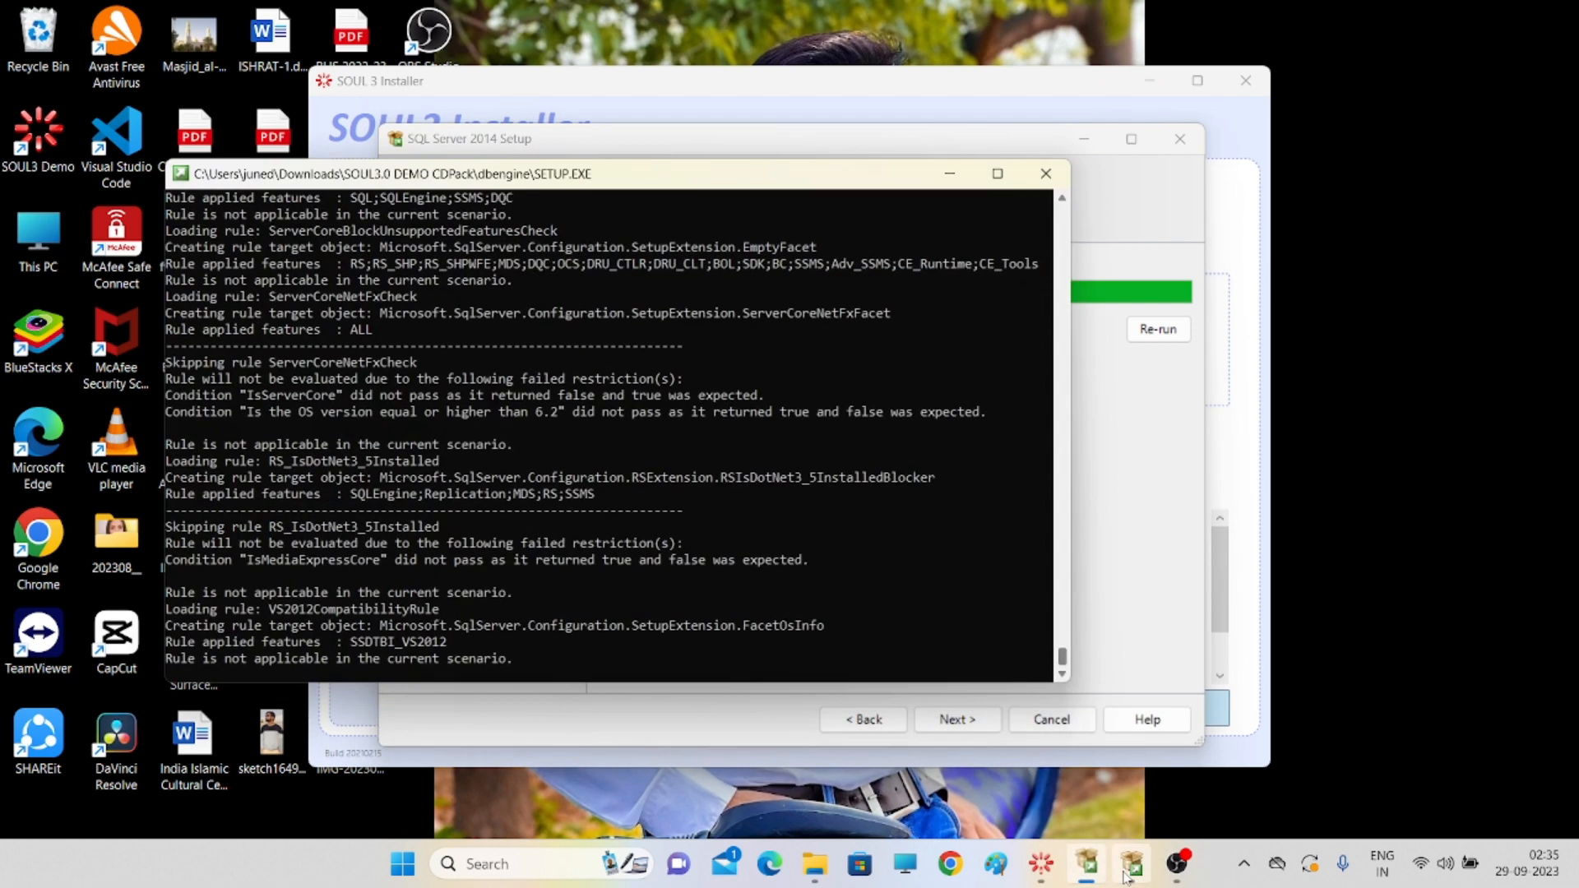
{"action": "left_click", "coordinate": [1132, 865]}
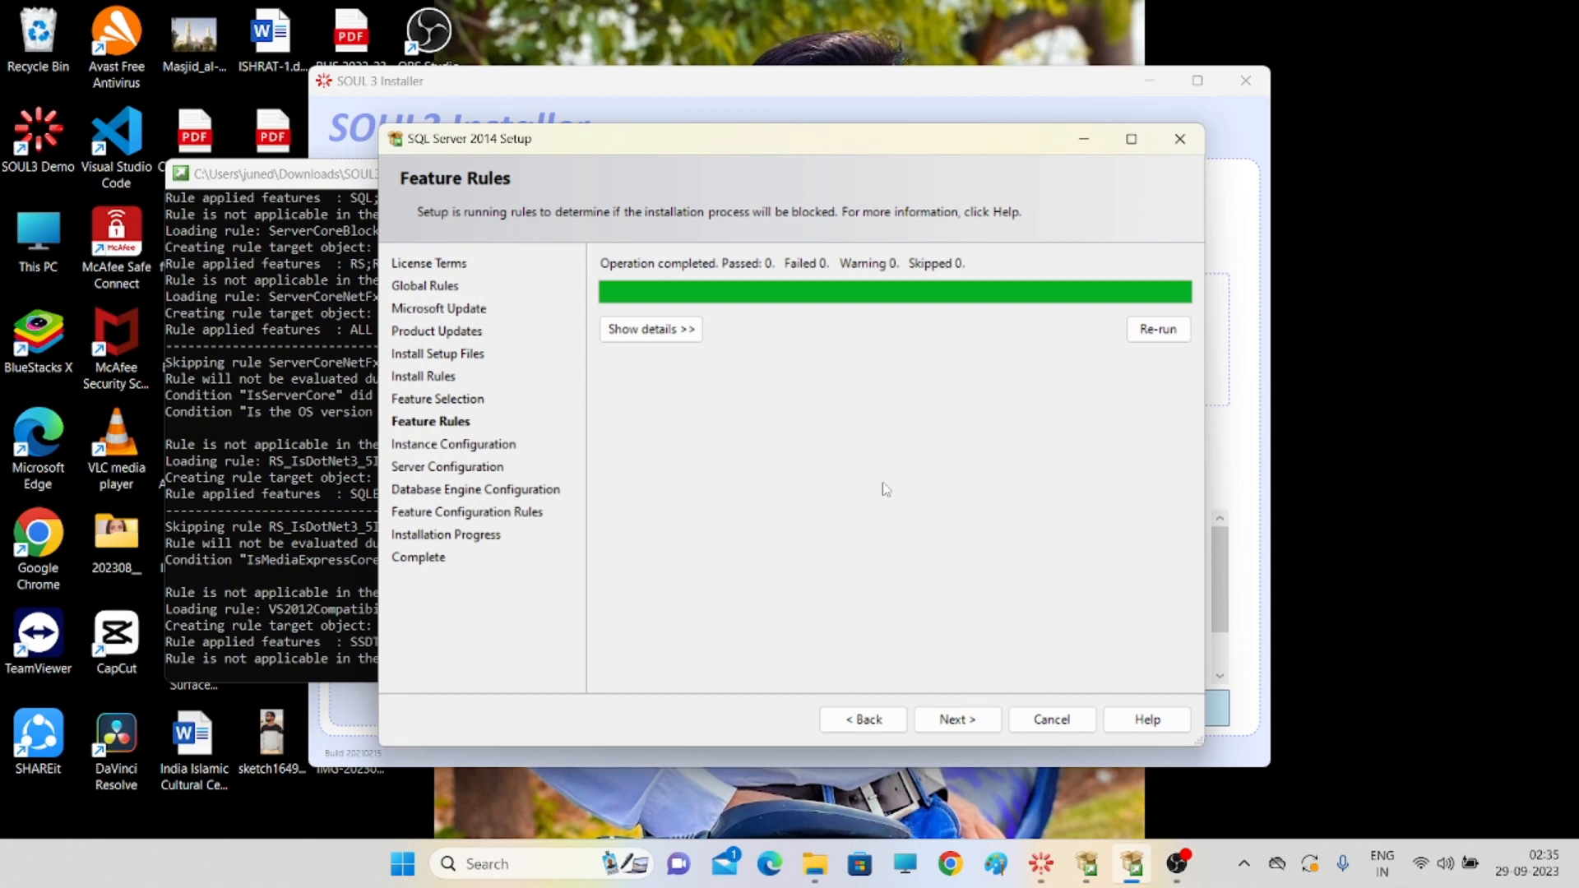
{"action": "left_click", "coordinate": [954, 721]}
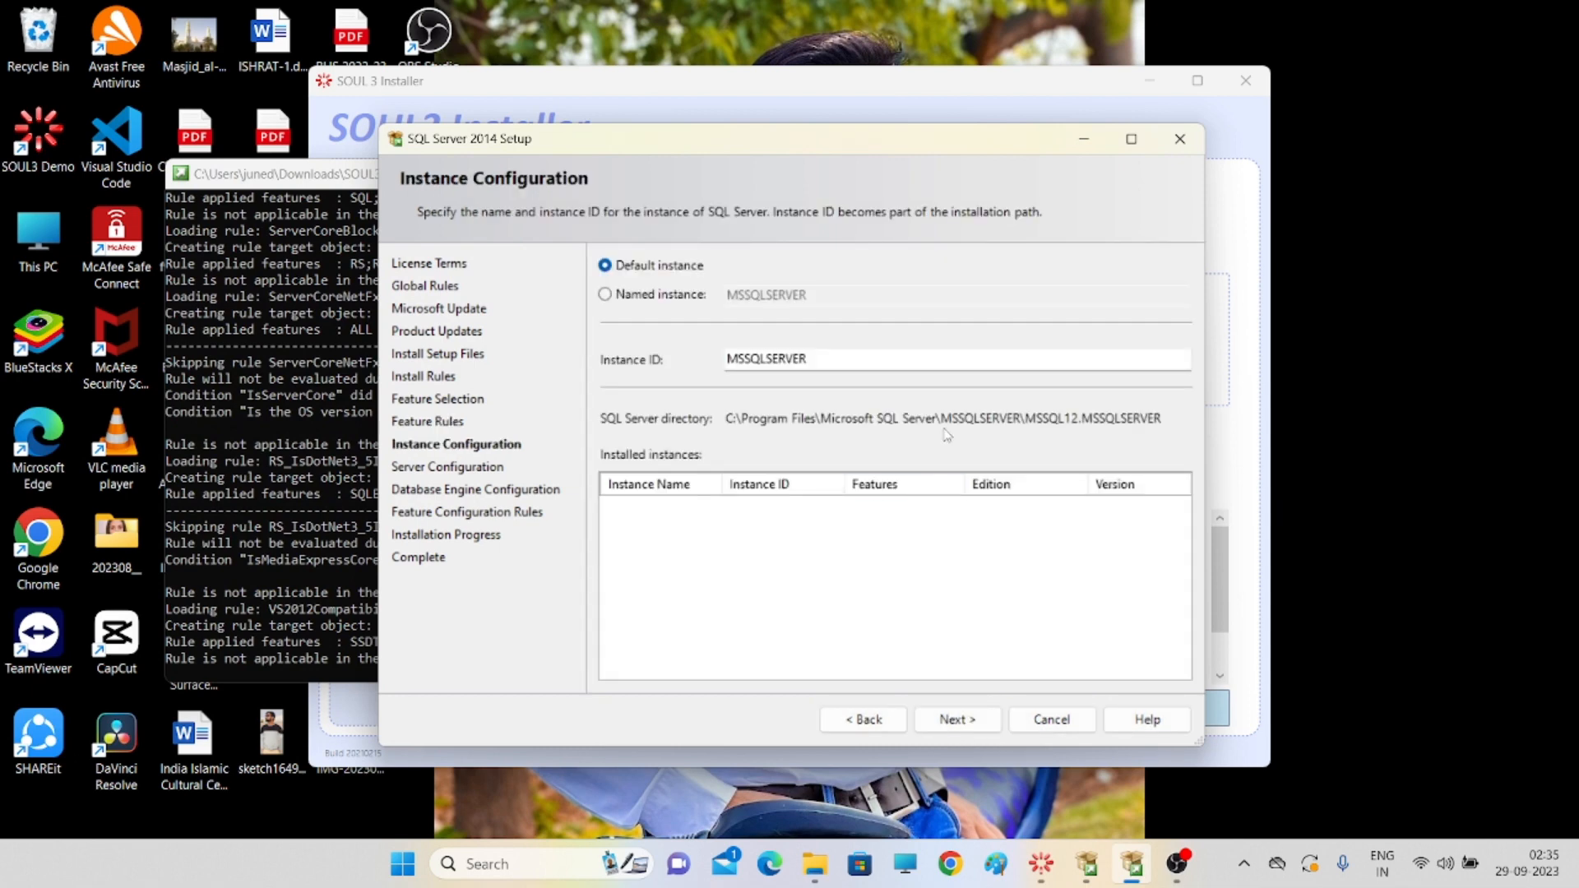
- Accept the default instance and default service accounts to reach Database Engine Configuration
{"action": "left_click", "coordinate": [979, 724]}
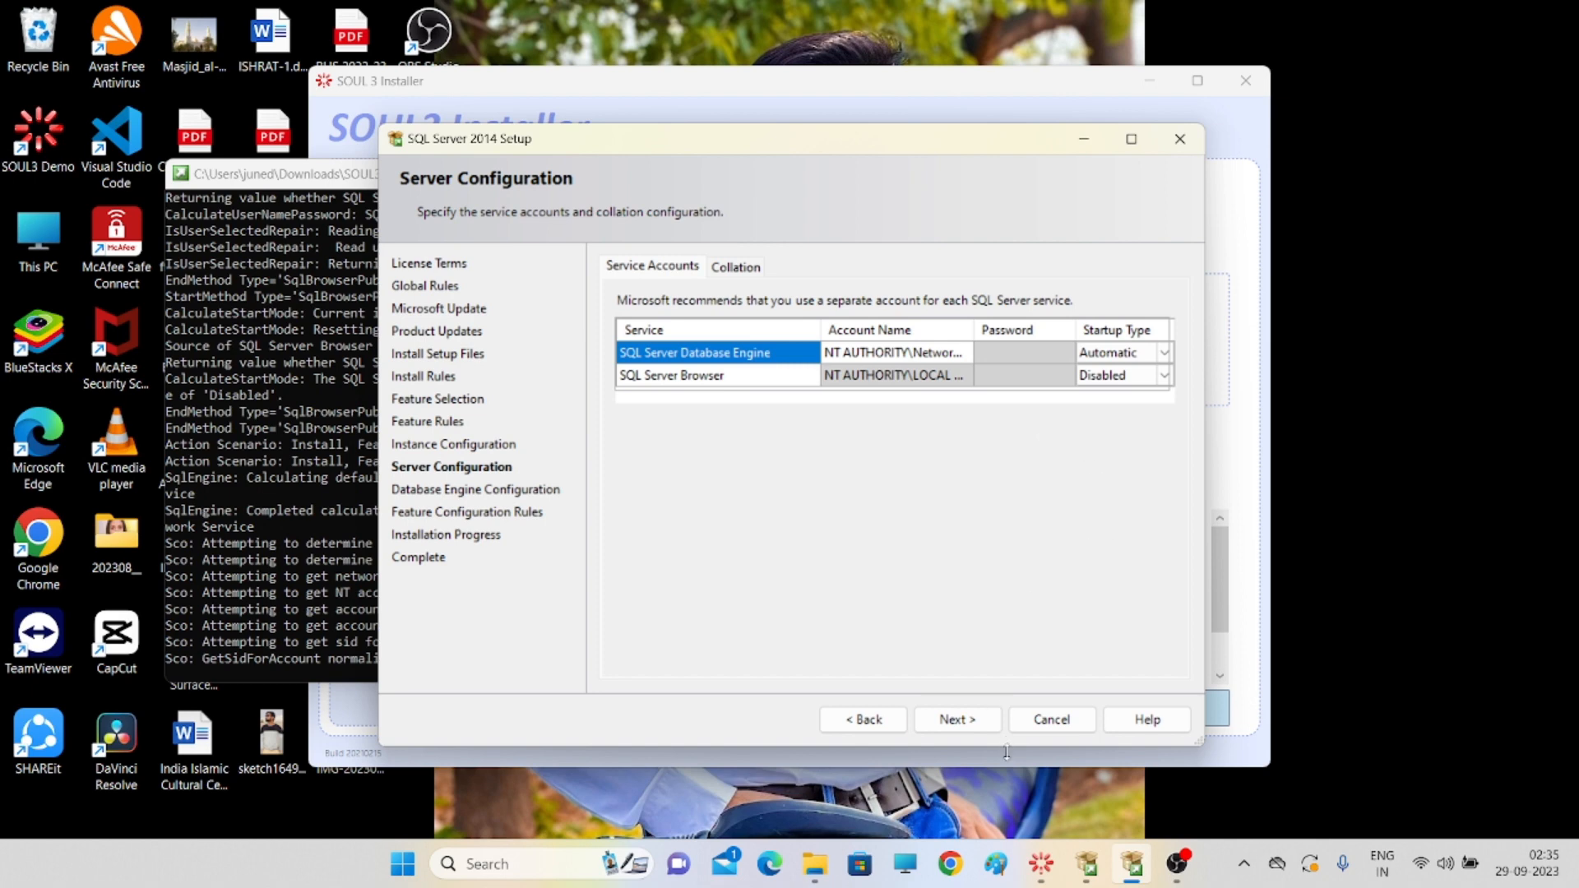
{"action": "left_click", "coordinate": [950, 724]}
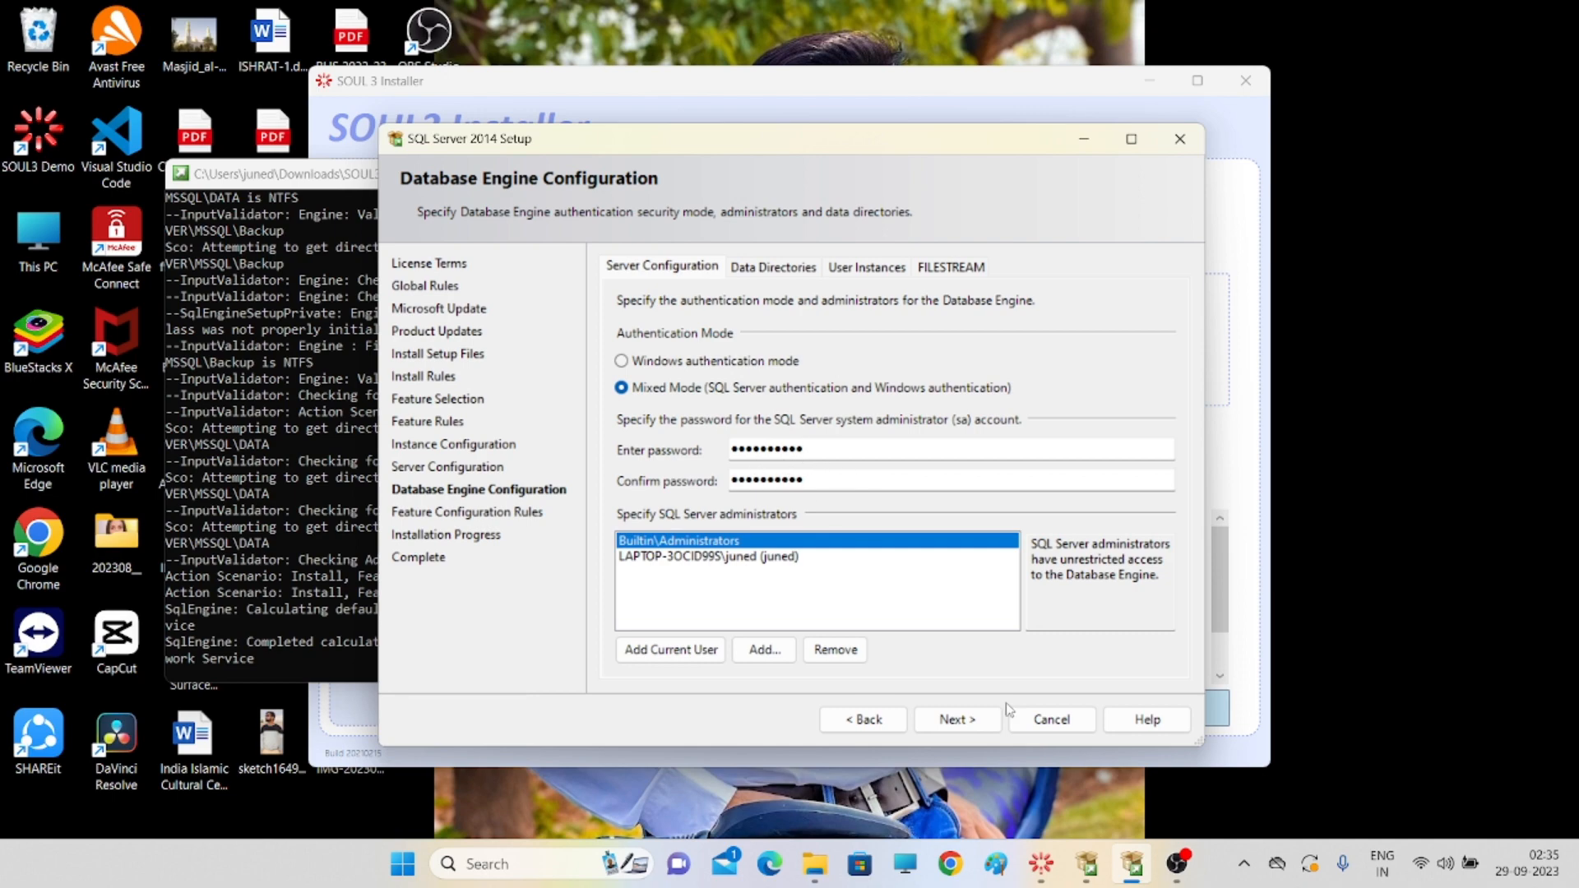
- Start the SQL Server installation with the engine settings and dismiss the OneDrive backup notification
{"action": "left_click", "coordinate": [957, 720]}
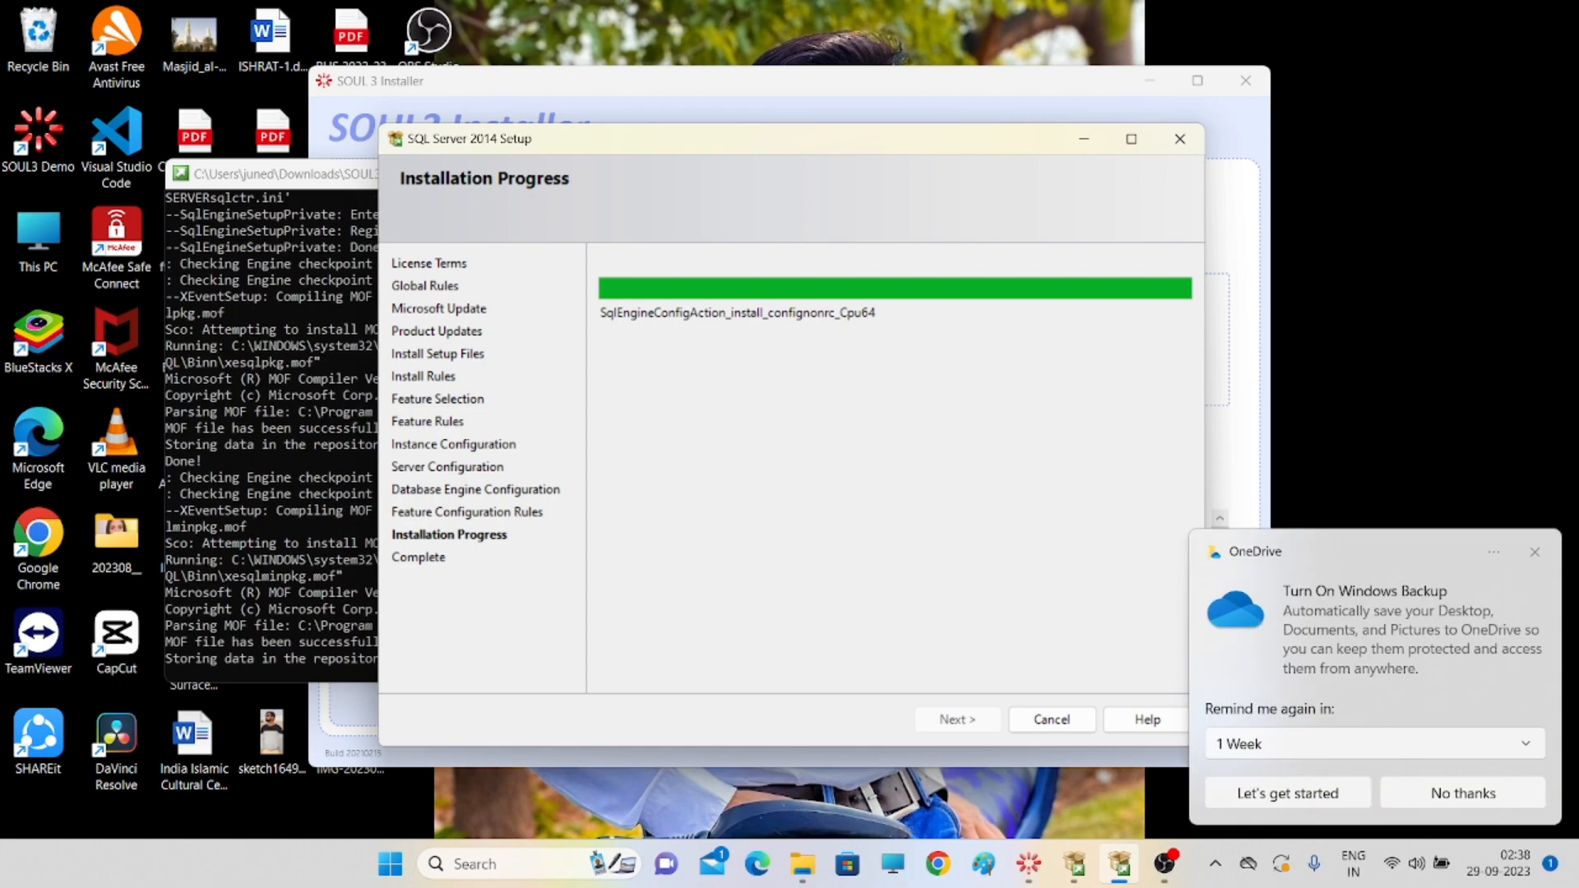
{"action": "left_click", "coordinate": [1534, 552]}
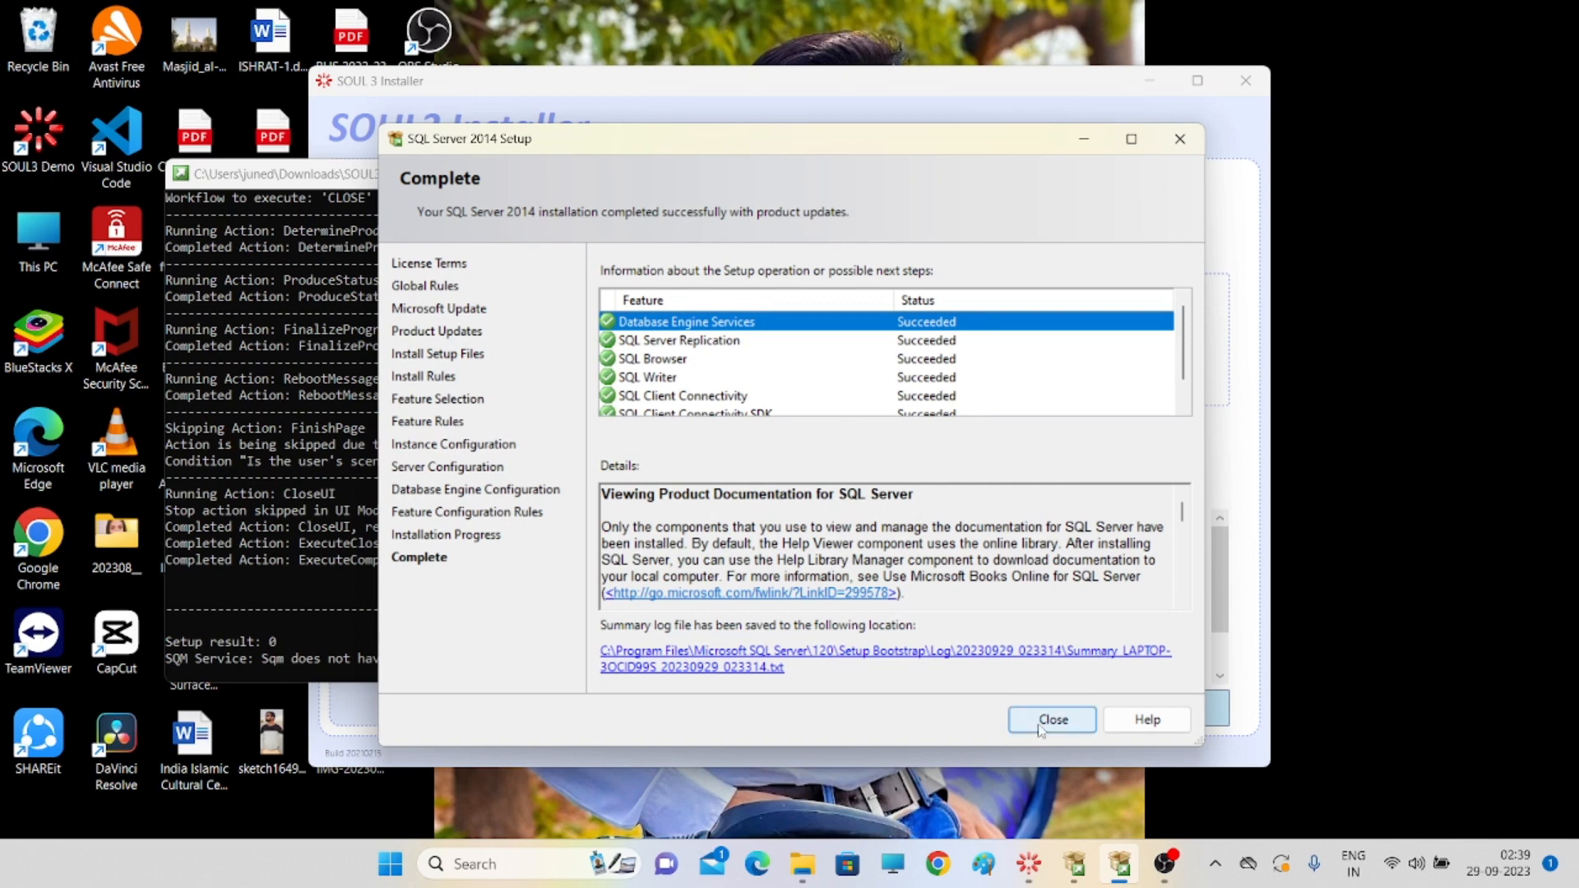
- Review the Succeeded features on the Complete page, then close SQL Server 2014 Setup
{"action": "scroll", "coordinate": [897, 376], "scroll_direction": "down", "scroll_amount": 1}
{"action": "scroll", "coordinate": [919, 340], "scroll_direction": "up", "scroll_amount": 1}
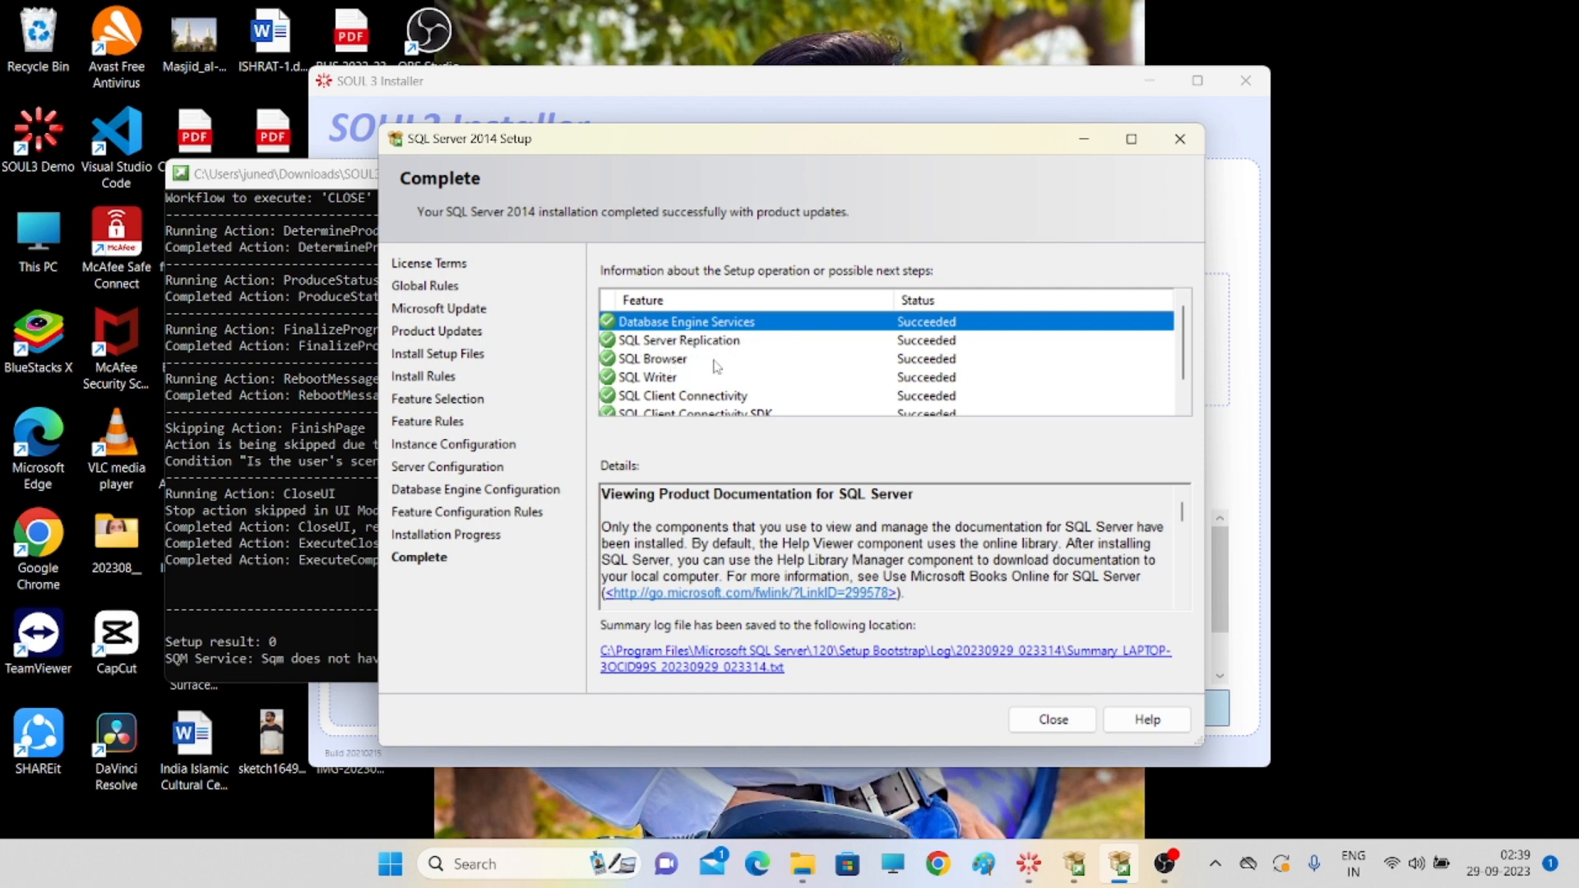
{"action": "scroll", "coordinate": [746, 382], "scroll_direction": "down", "scroll_amount": 1}
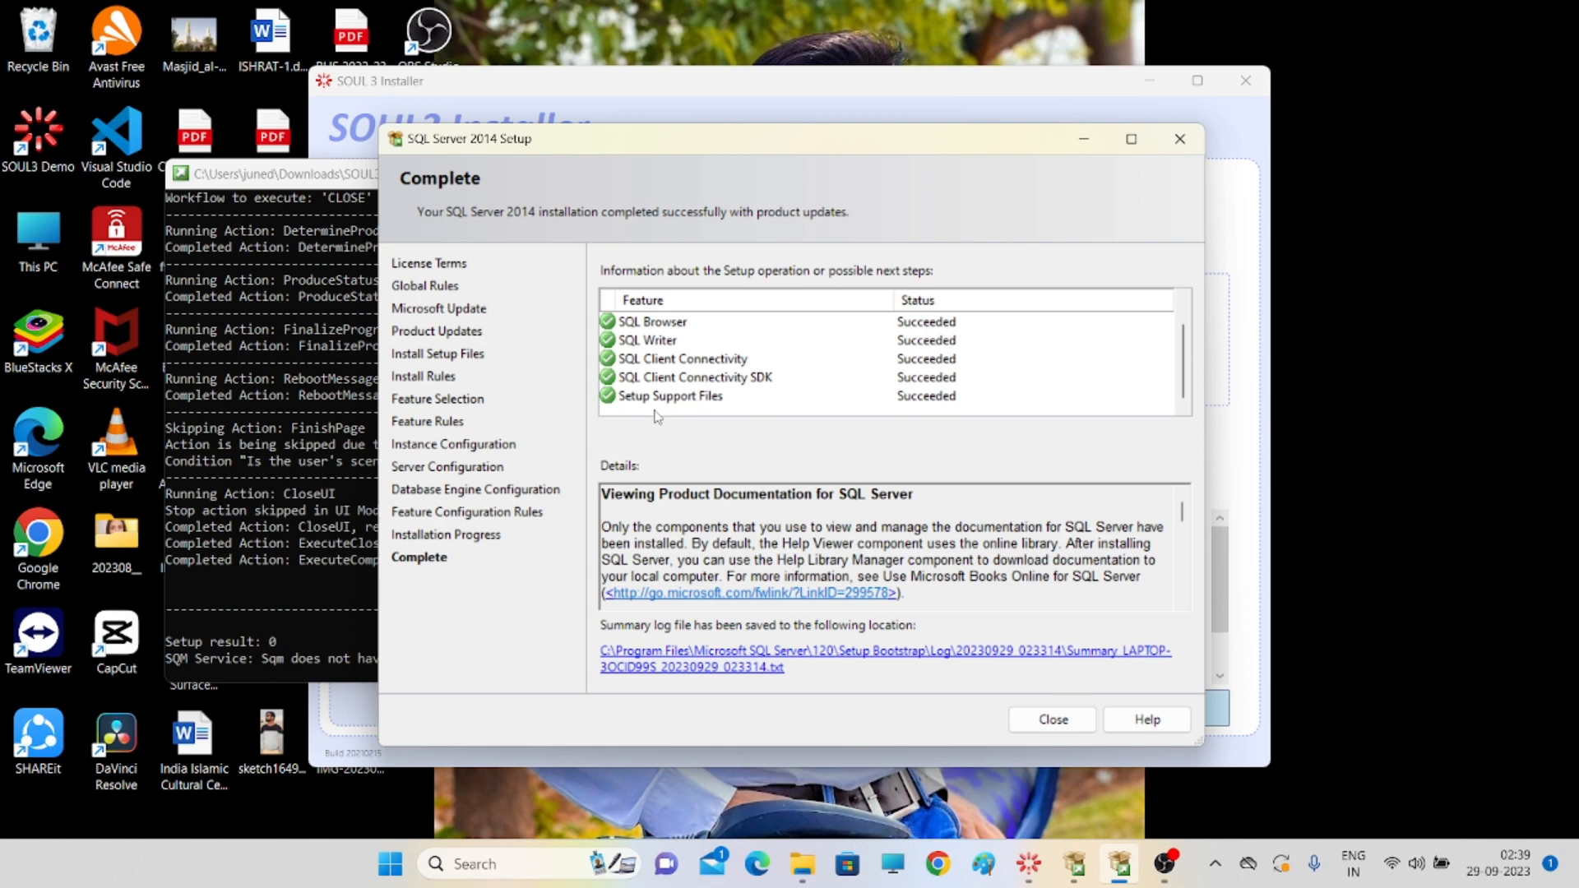
{"action": "scroll", "coordinate": [980, 345], "scroll_direction": "up", "scroll_amount": 1}
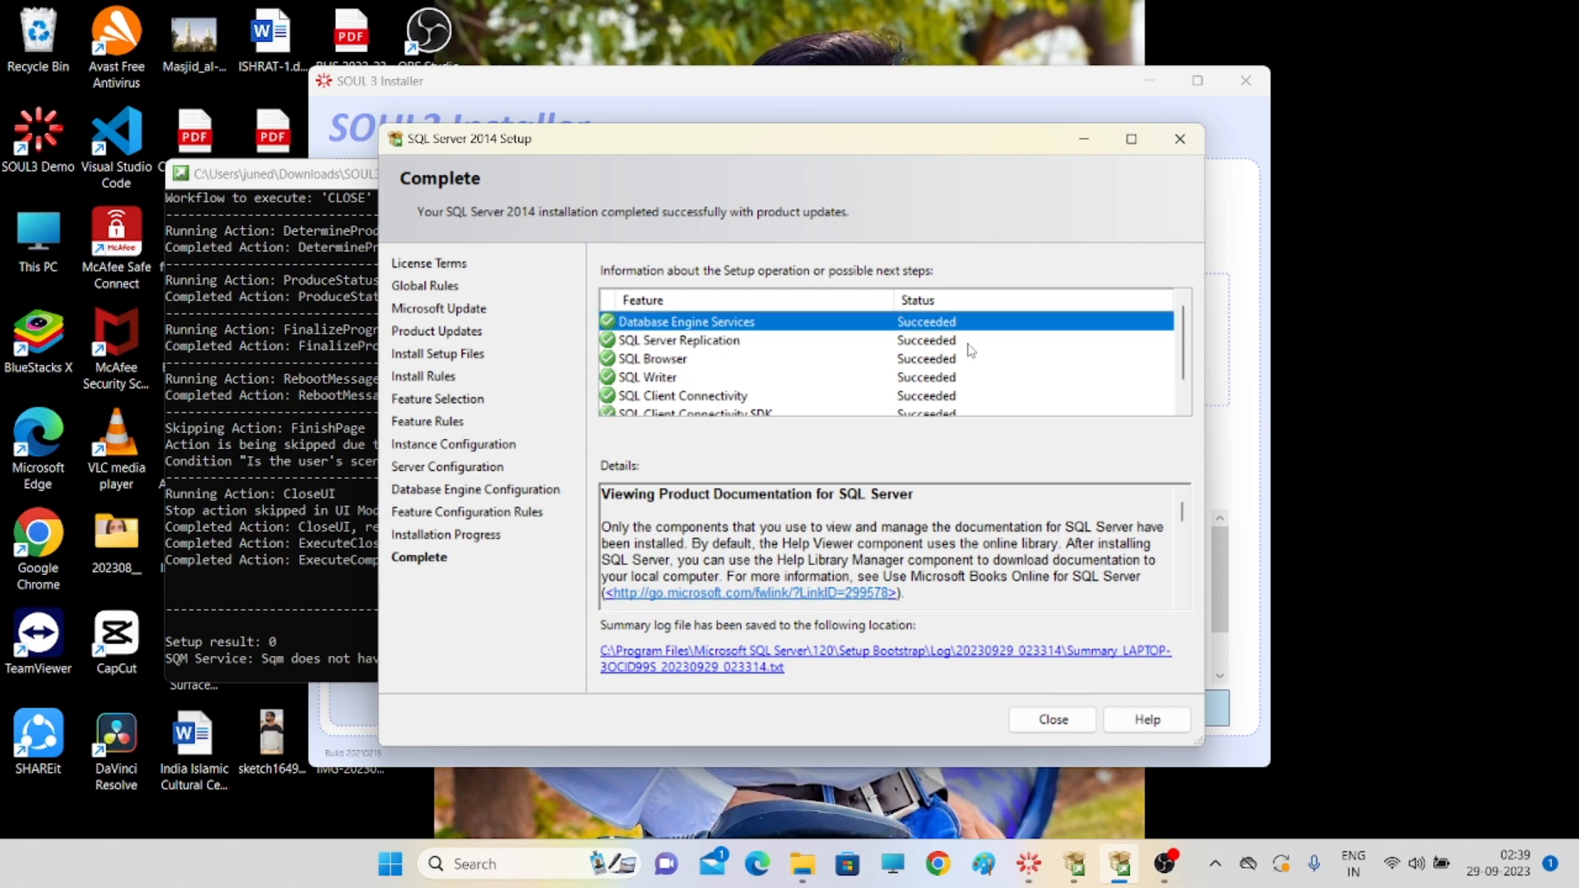
{"action": "scroll", "coordinate": [971, 362], "scroll_direction": "down", "scroll_amount": 1}
{"action": "scroll", "coordinate": [962, 369], "scroll_direction": "up", "scroll_amount": 1}
{"action": "scroll", "coordinate": [917, 366], "scroll_direction": "down", "scroll_amount": 1}
{"action": "scroll", "coordinate": [714, 372], "scroll_direction": "up", "scroll_amount": 1}
{"action": "scroll", "coordinate": [727, 371], "scroll_direction": "down", "scroll_amount": 1}
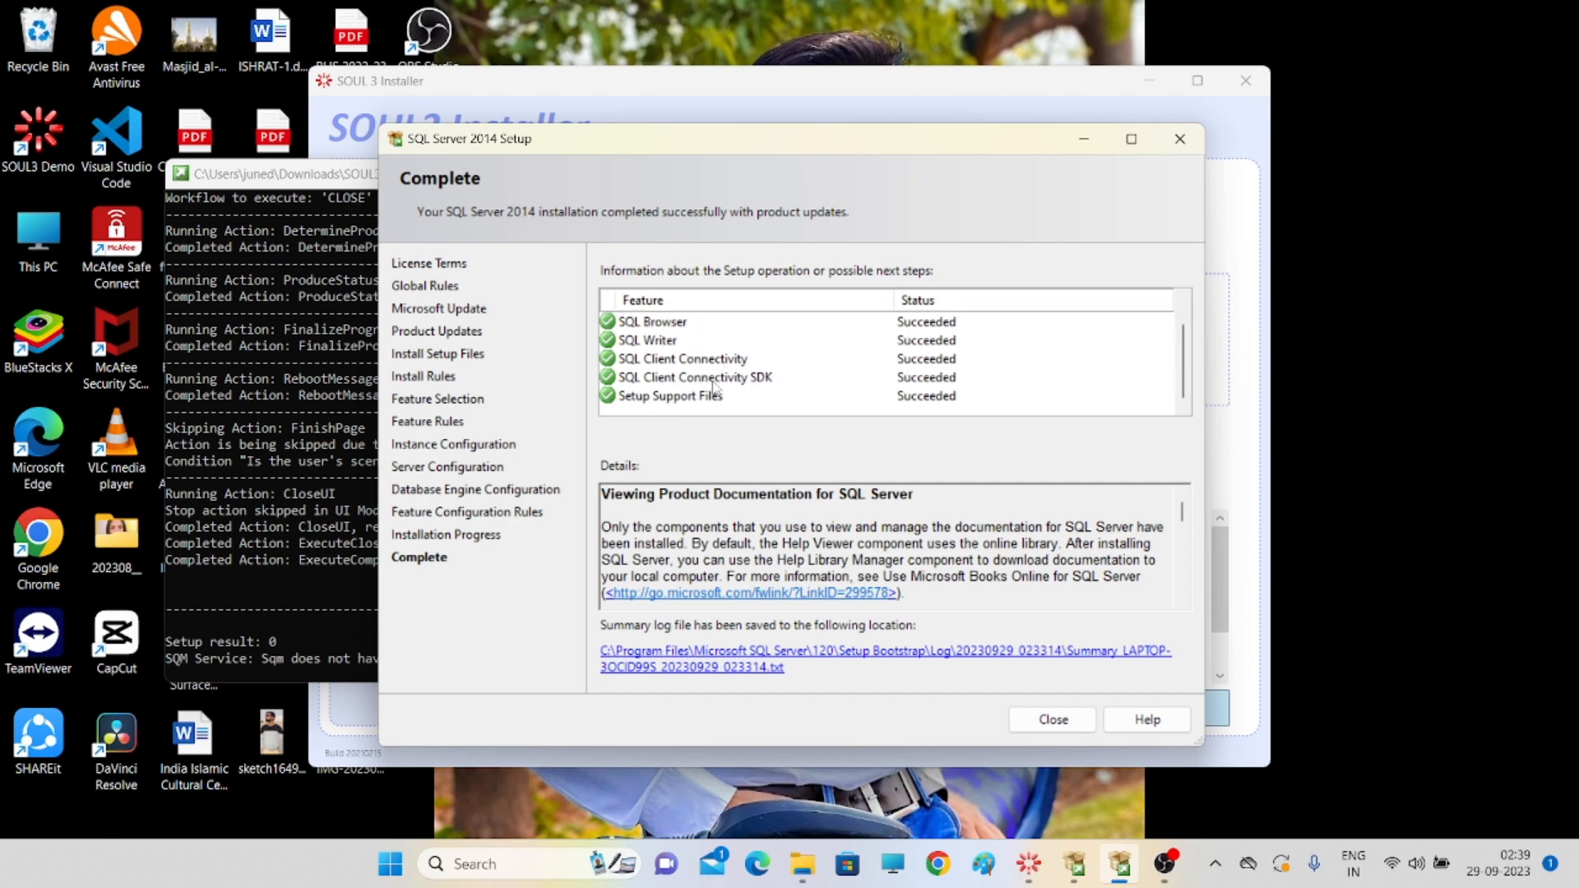
{"action": "scroll", "coordinate": [731, 359], "scroll_direction": "up", "scroll_amount": 1}
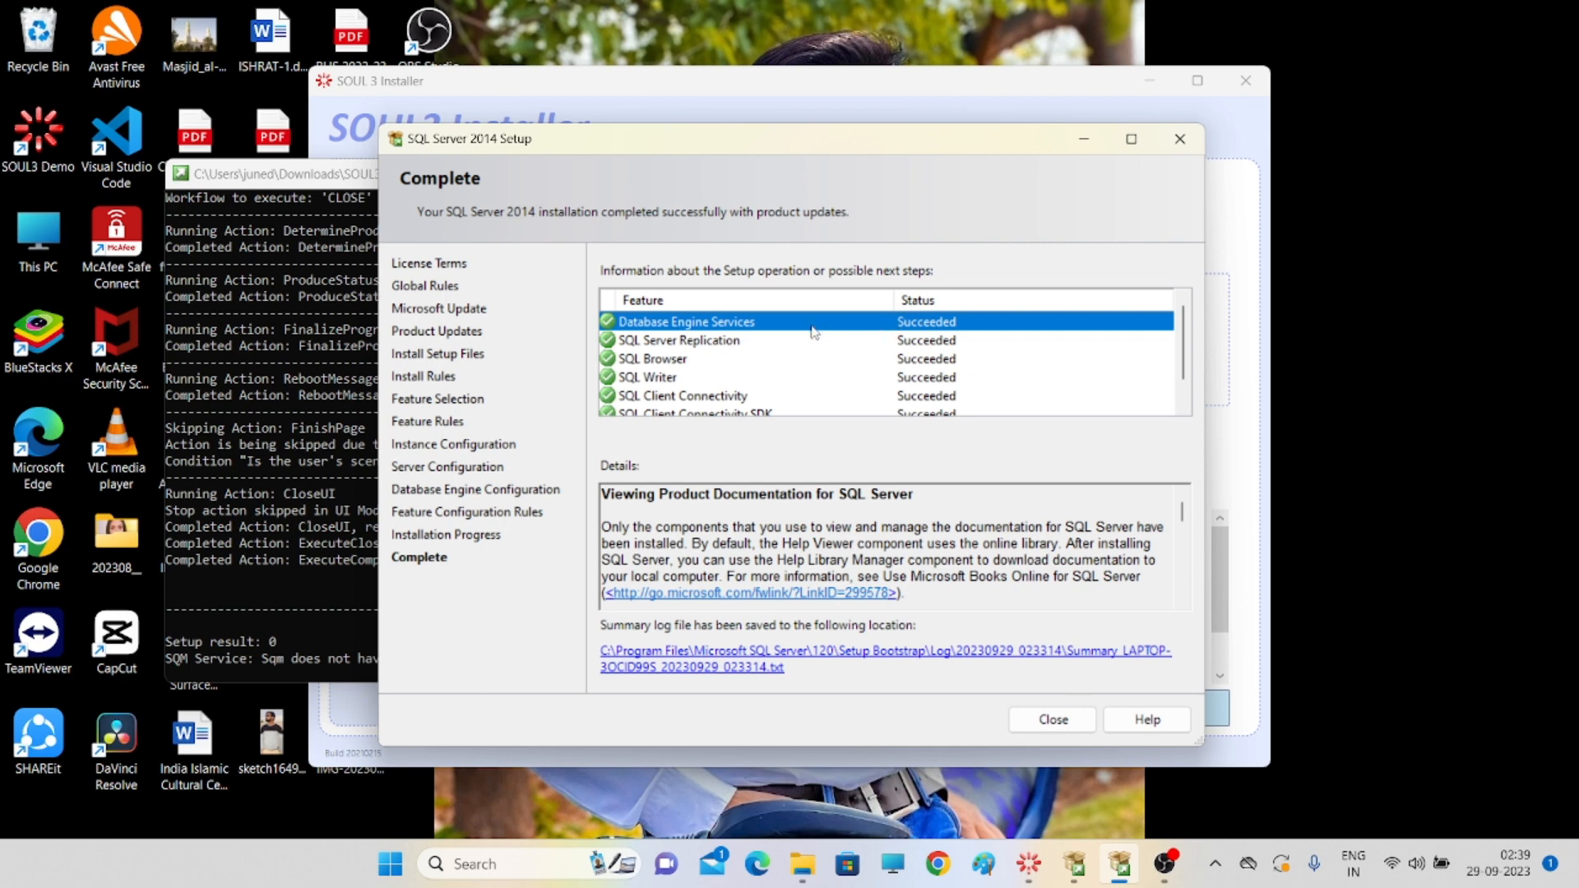
{"action": "scroll", "coordinate": [773, 330], "scroll_direction": "down", "scroll_amount": 1}
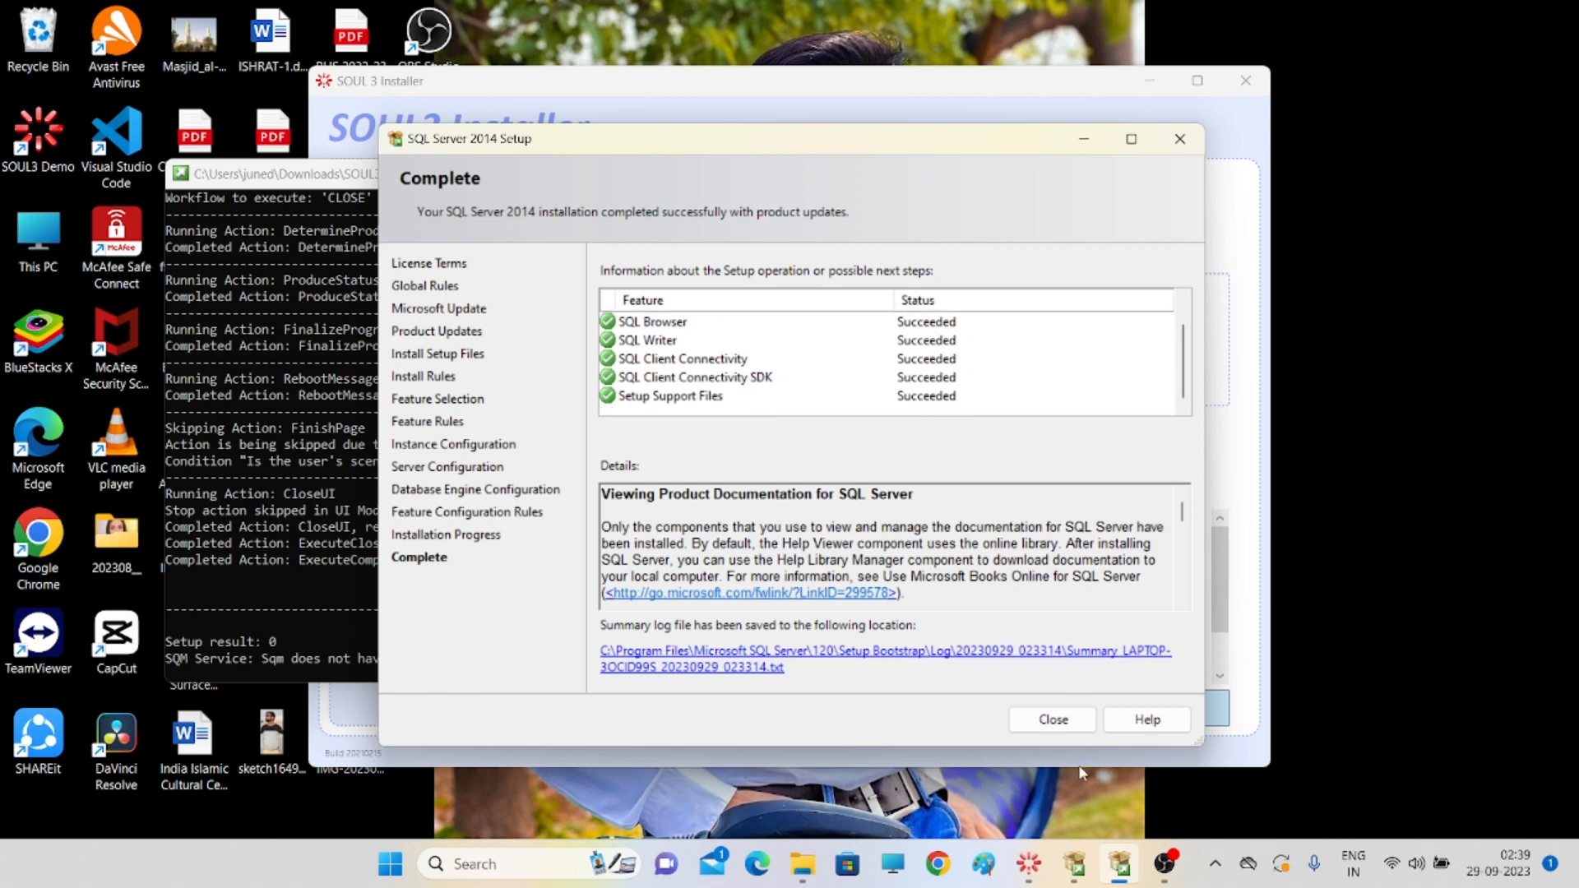
{"action": "left_click", "coordinate": [1068, 721]}
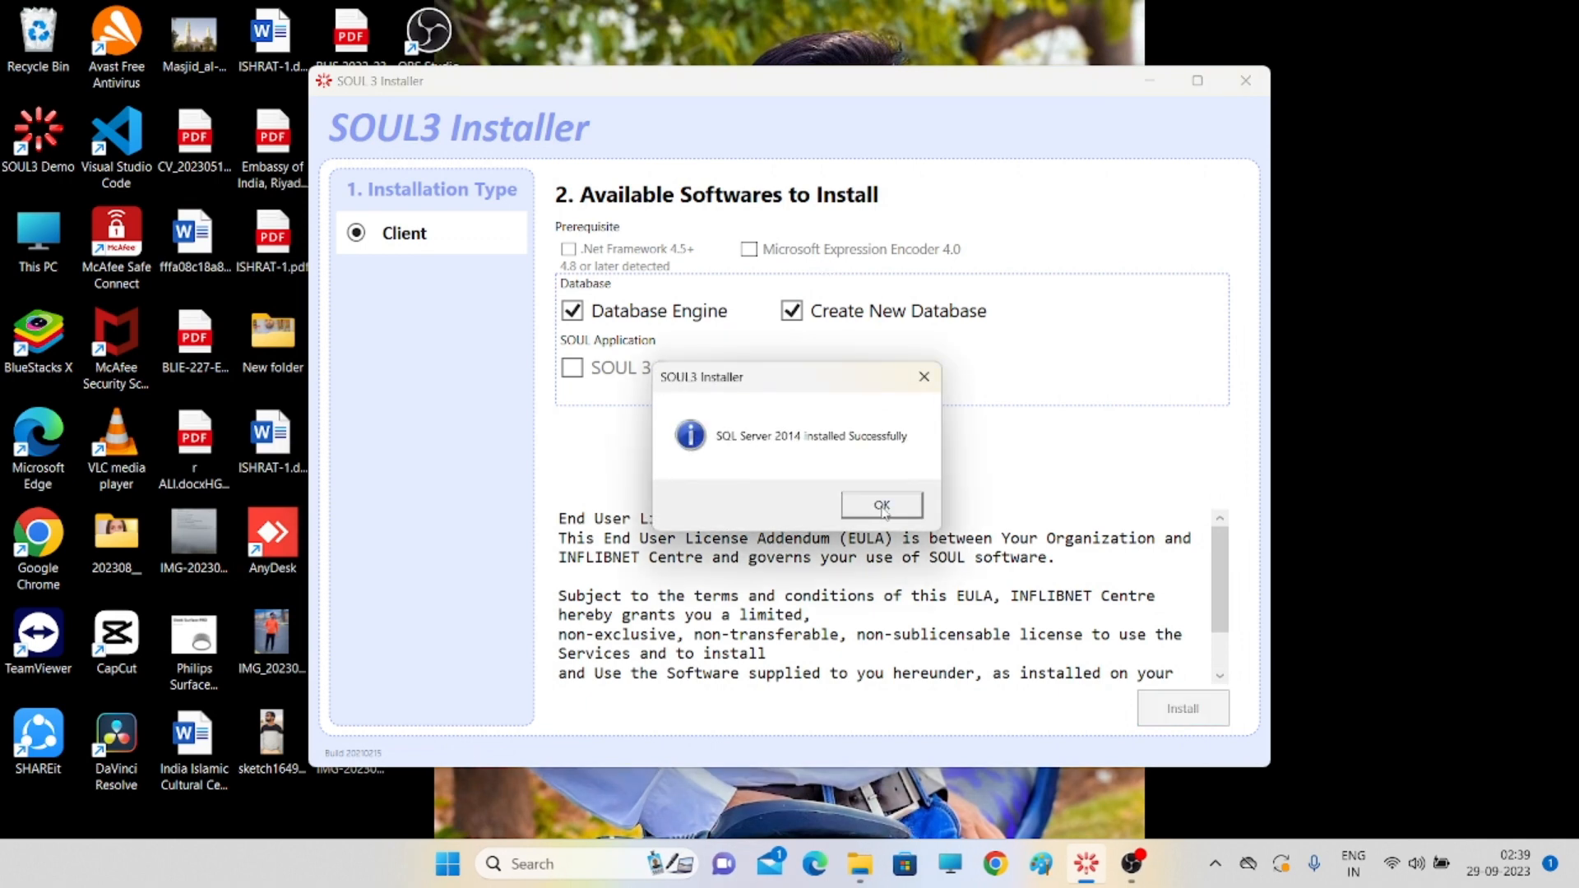
- Acknowledge the install success message and place the Sticky Notes database-details note beside the installer
{"action": "left_click", "coordinate": [881, 506]}
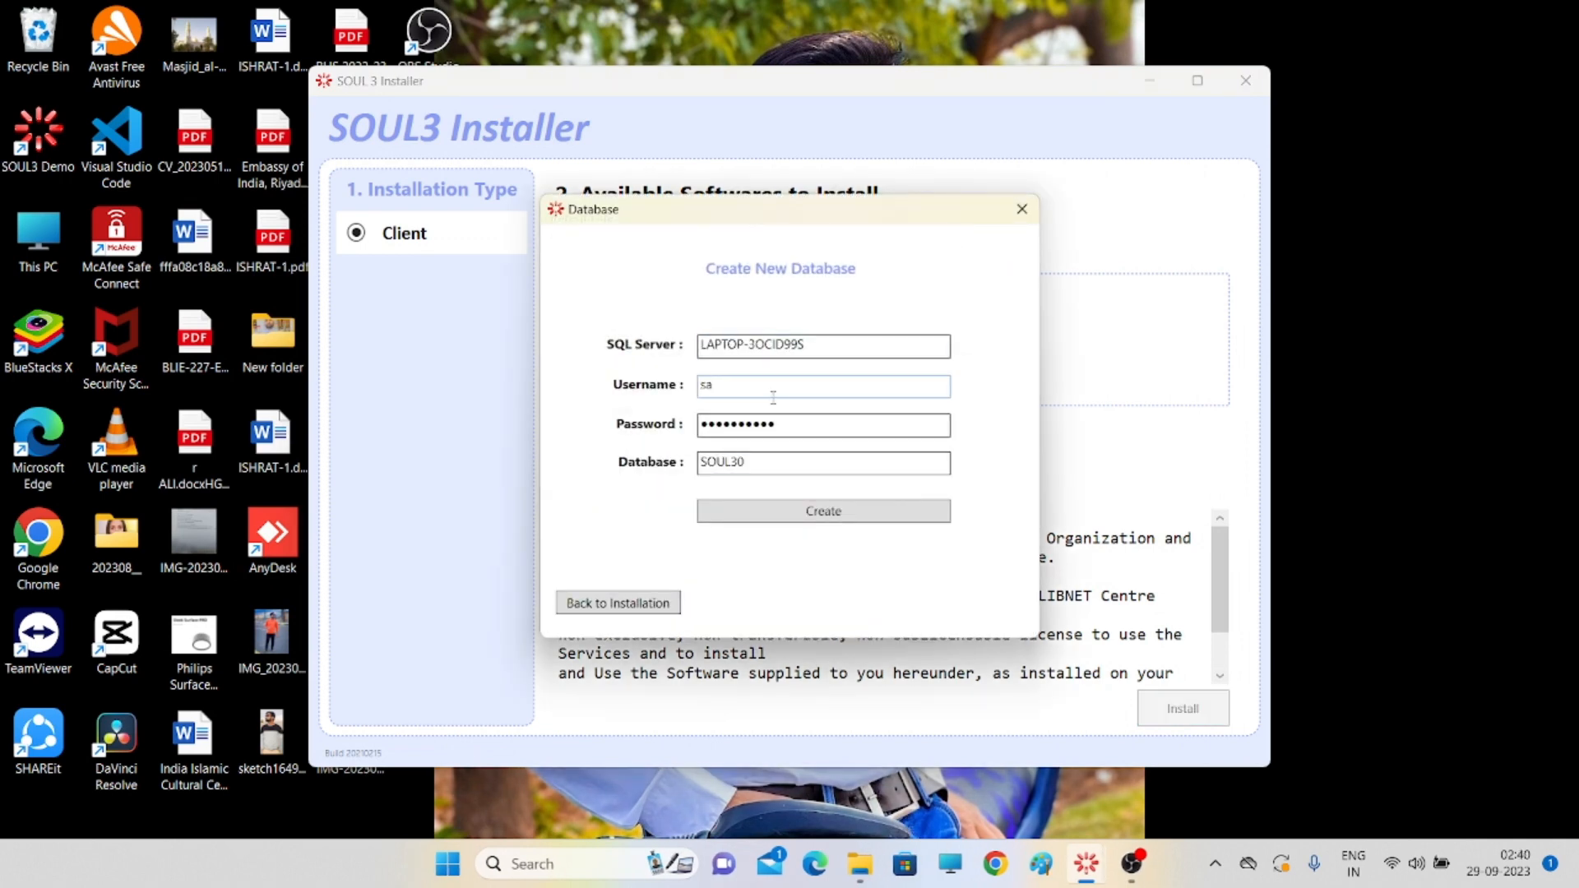
{"action": "left_click", "coordinate": [798, 427]}
{"action": "left_click", "coordinate": [567, 862]}
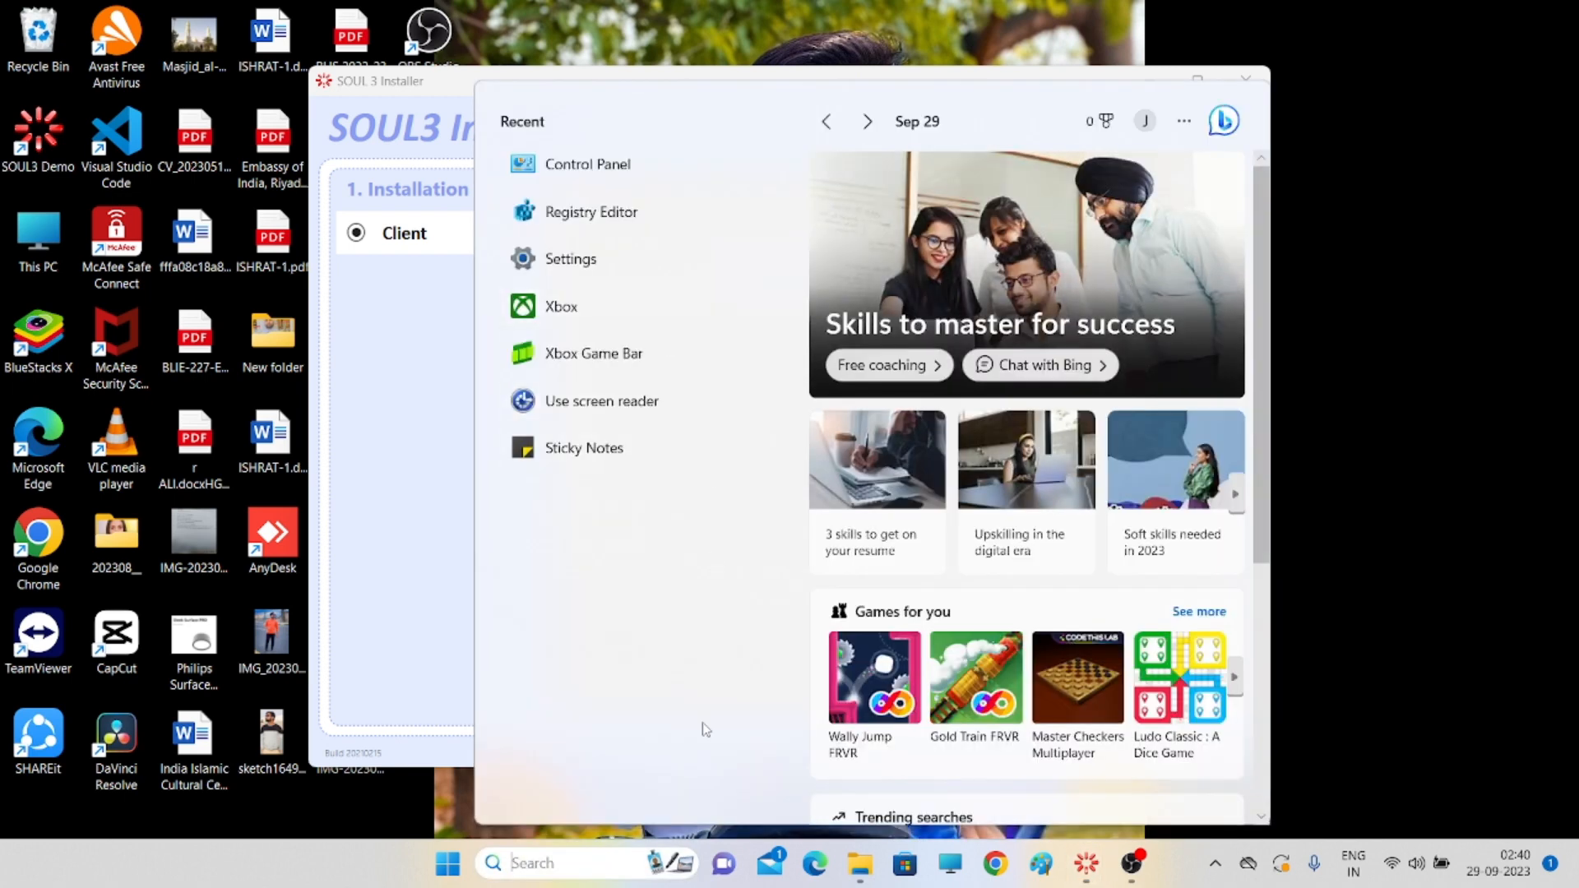
{"action": "type", "text": "settings"}
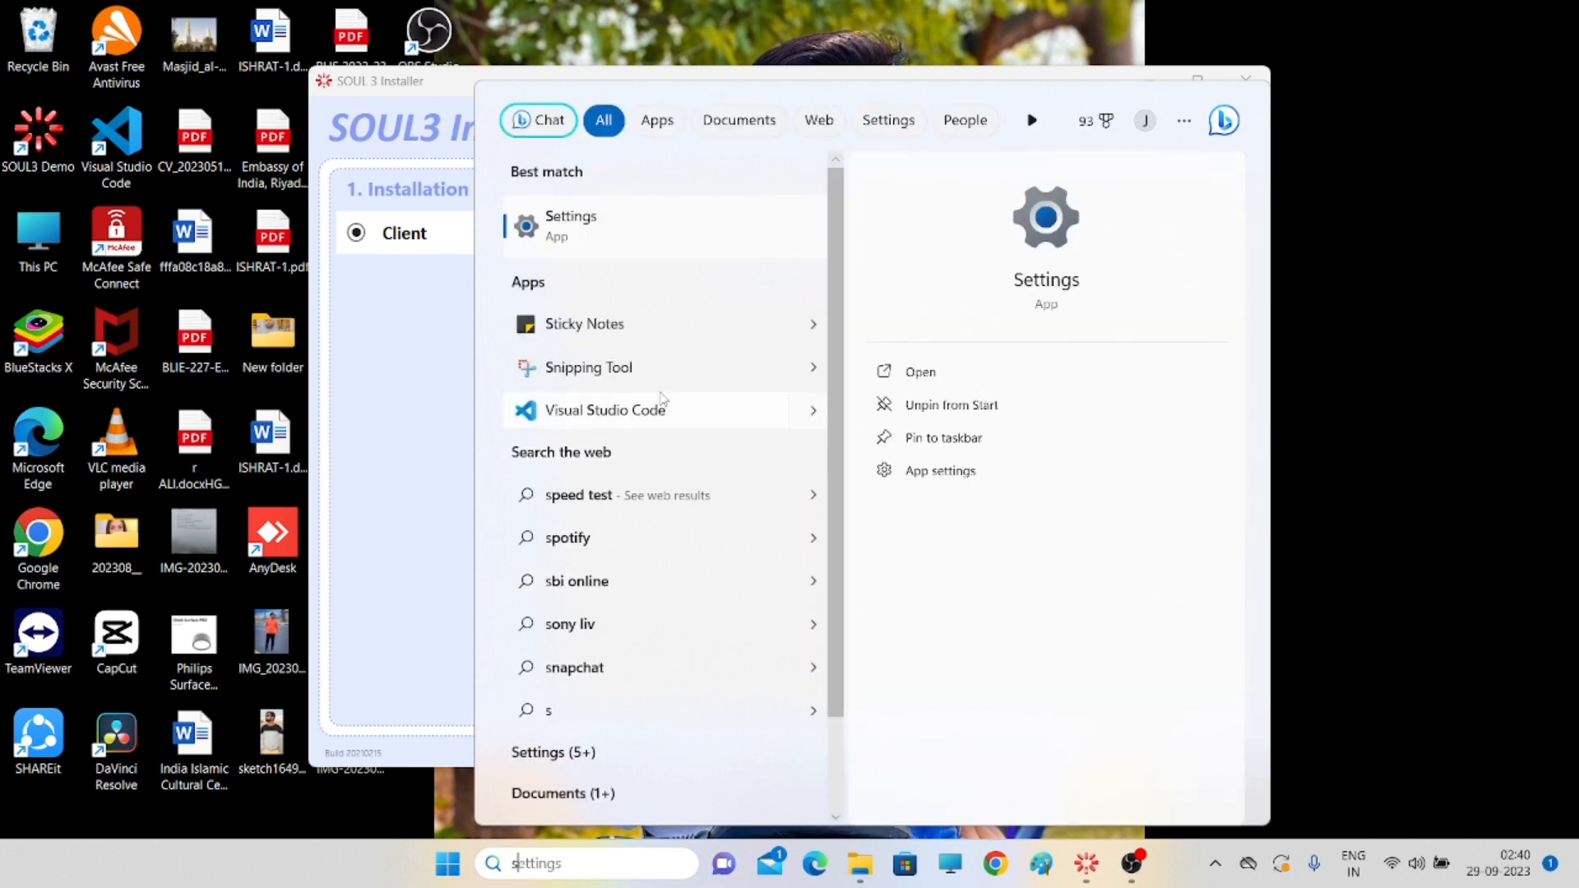
{"action": "key", "text": "Return"}
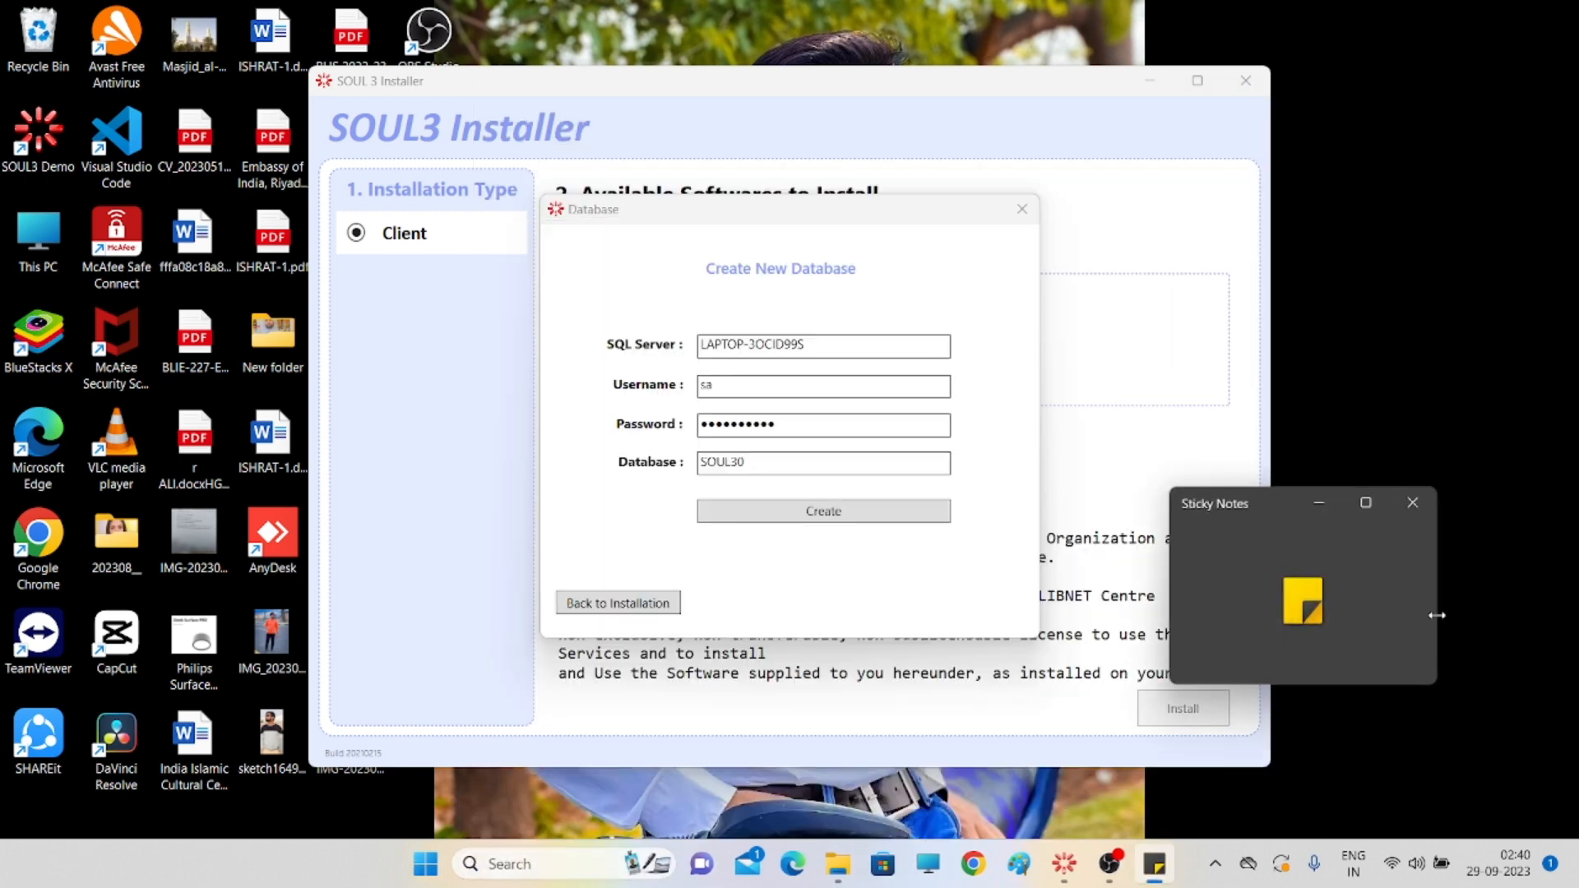
{"action": "left_click", "coordinate": [1320, 500]}
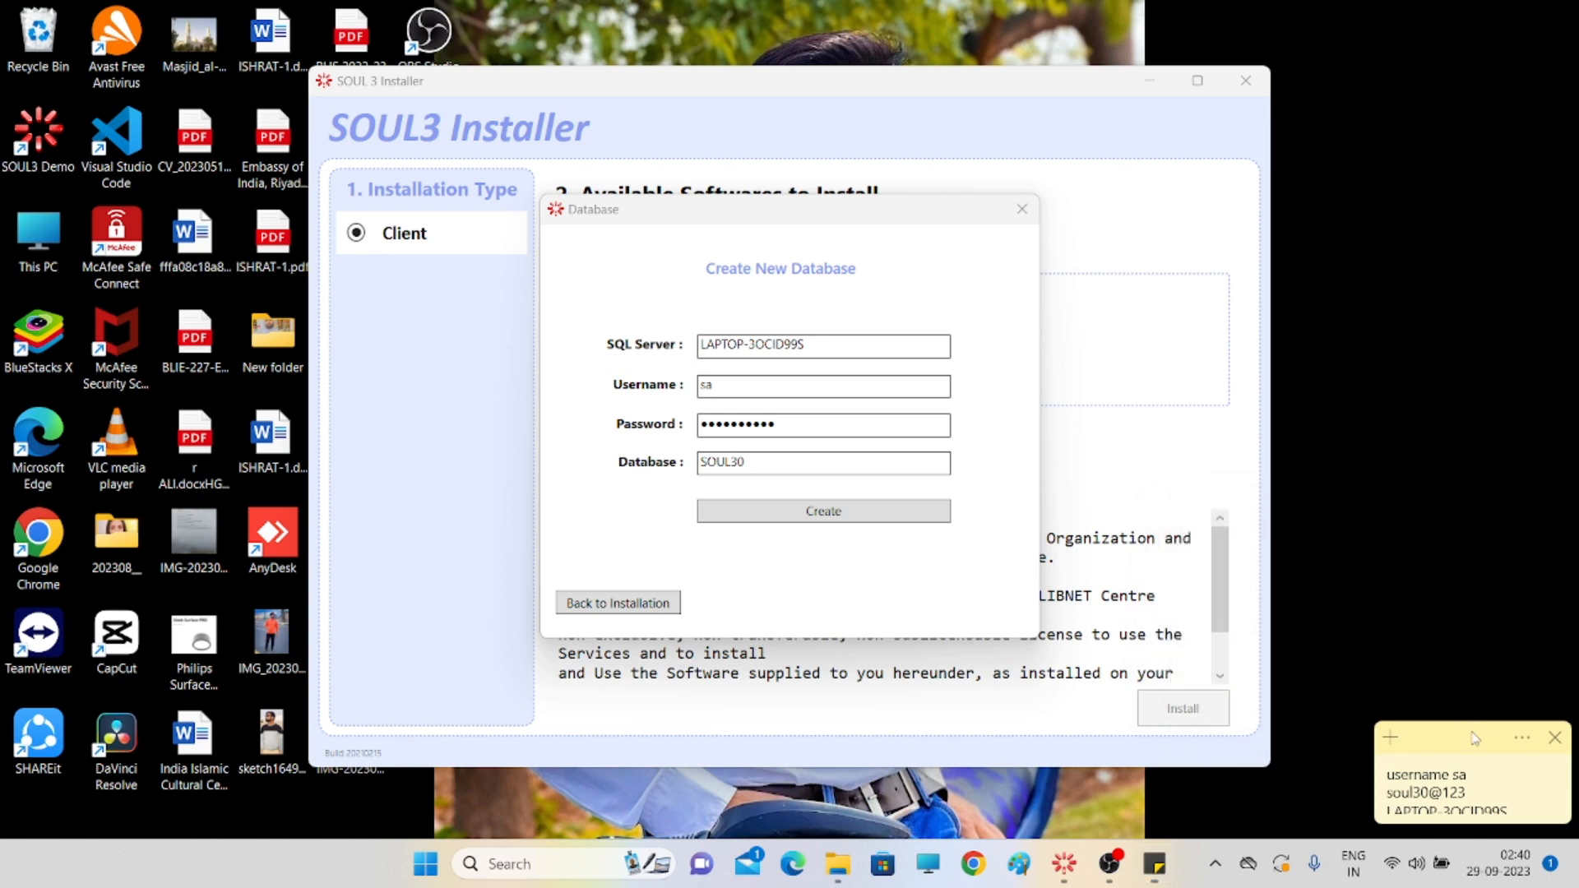
{"action": "left_click_drag", "start_coordinate": [1469, 726], "coordinate": [1387, 418]}
{"action": "left_click_drag", "start_coordinate": [1397, 520], "coordinate": [1474, 689]}
{"action": "left_click_drag", "start_coordinate": [1369, 427], "coordinate": [1438, 400]}
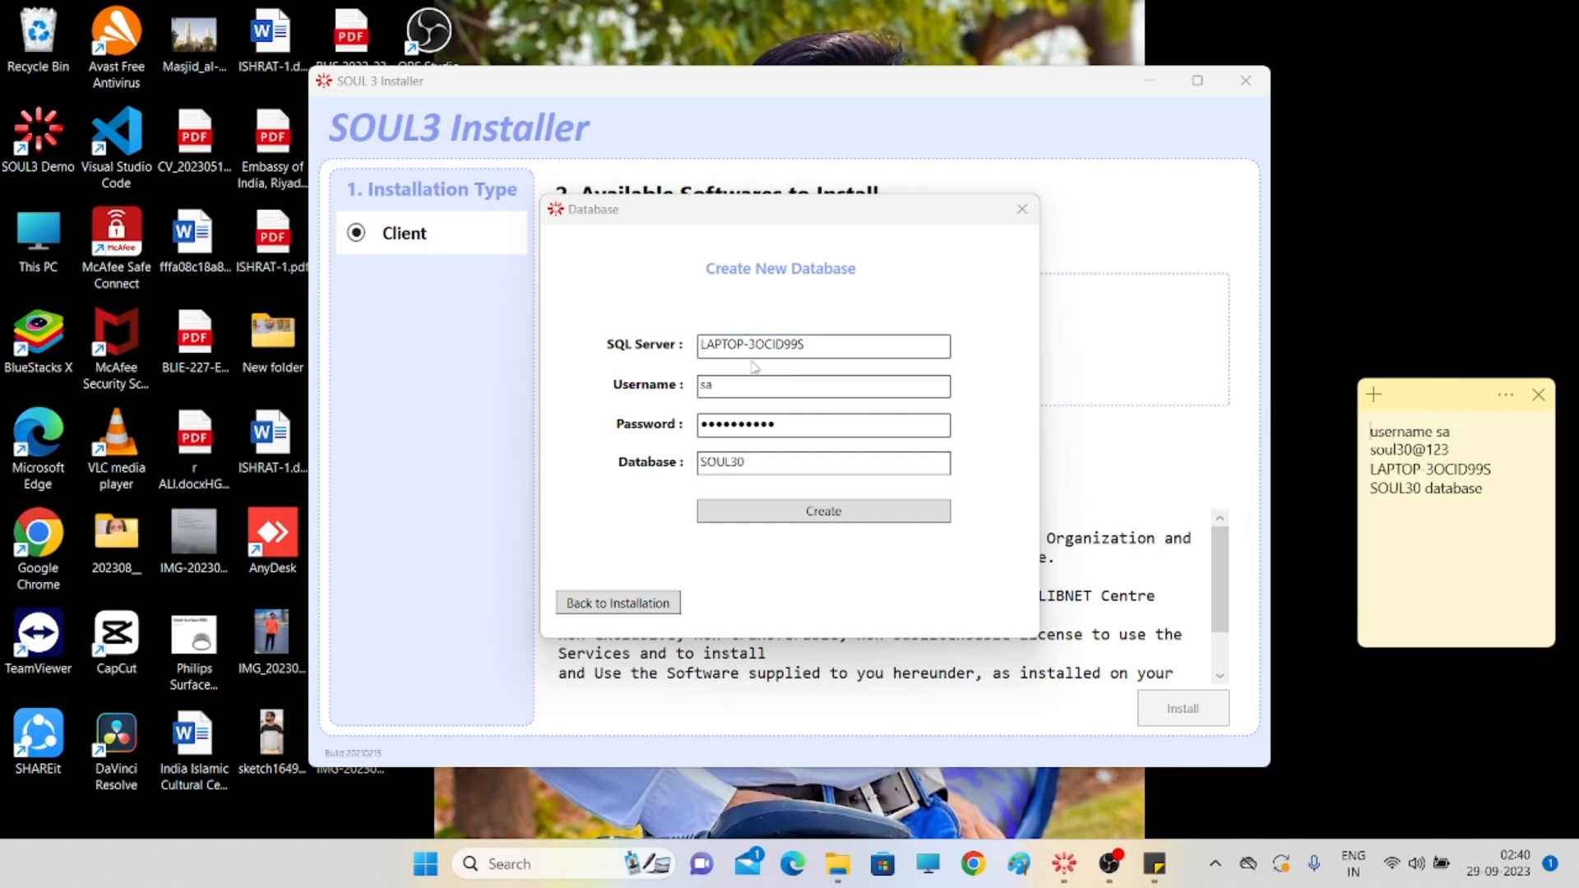
- Verify server name, sa username and password against the note, then create the SOUL30 database
{"action": "left_click", "coordinate": [693, 353]}
{"action": "left_click", "coordinate": [846, 349]}
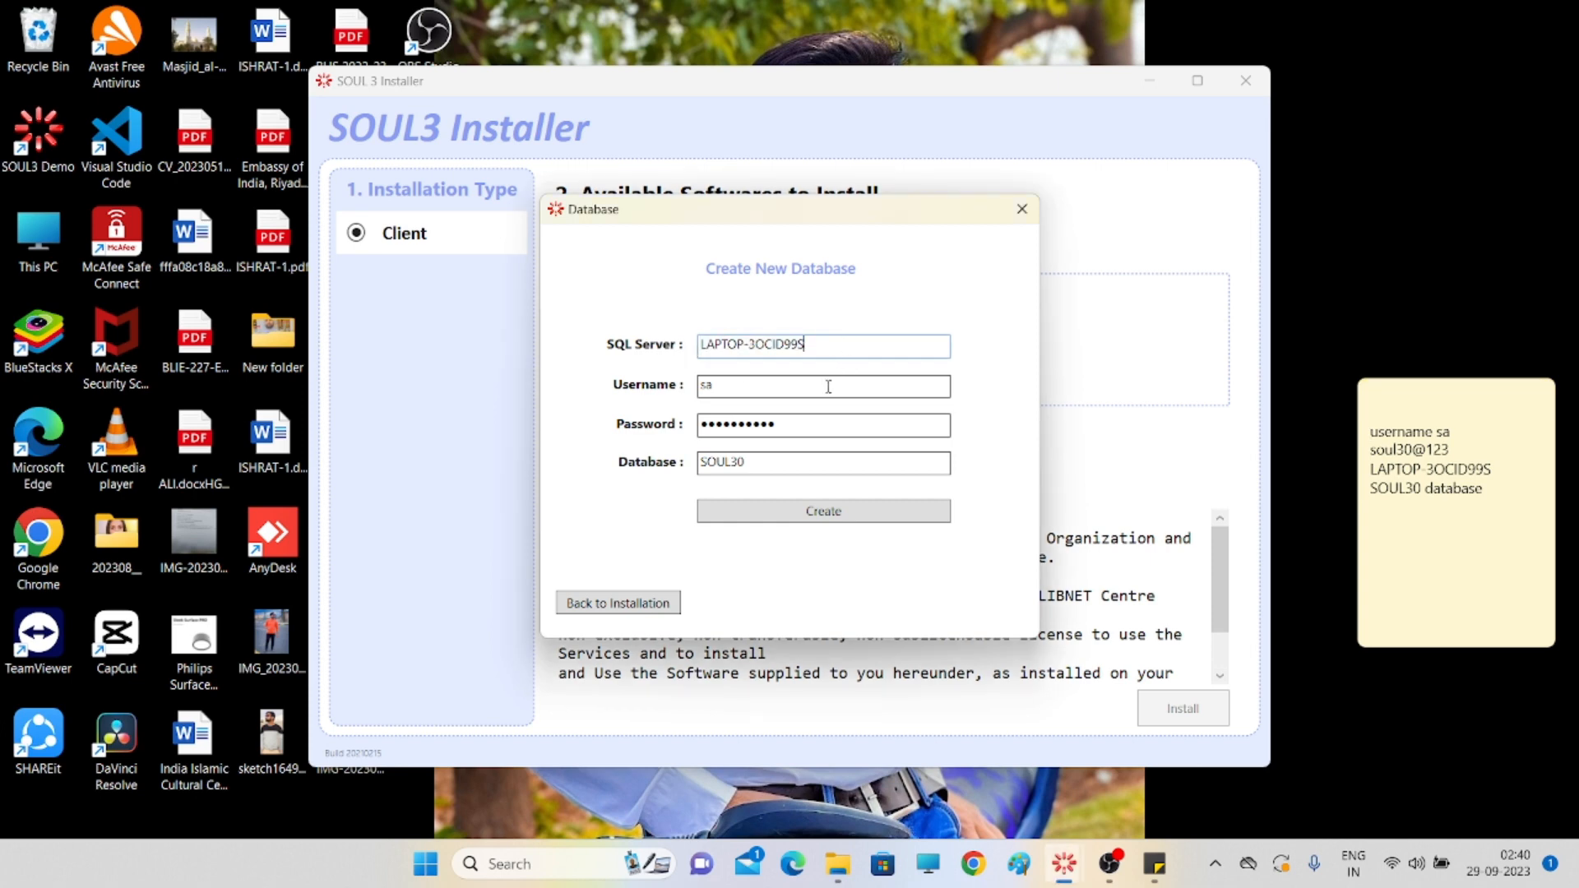
{"action": "left_click_drag", "start_coordinate": [803, 384], "coordinate": [705, 406]}
{"action": "left_click", "coordinate": [858, 392]}
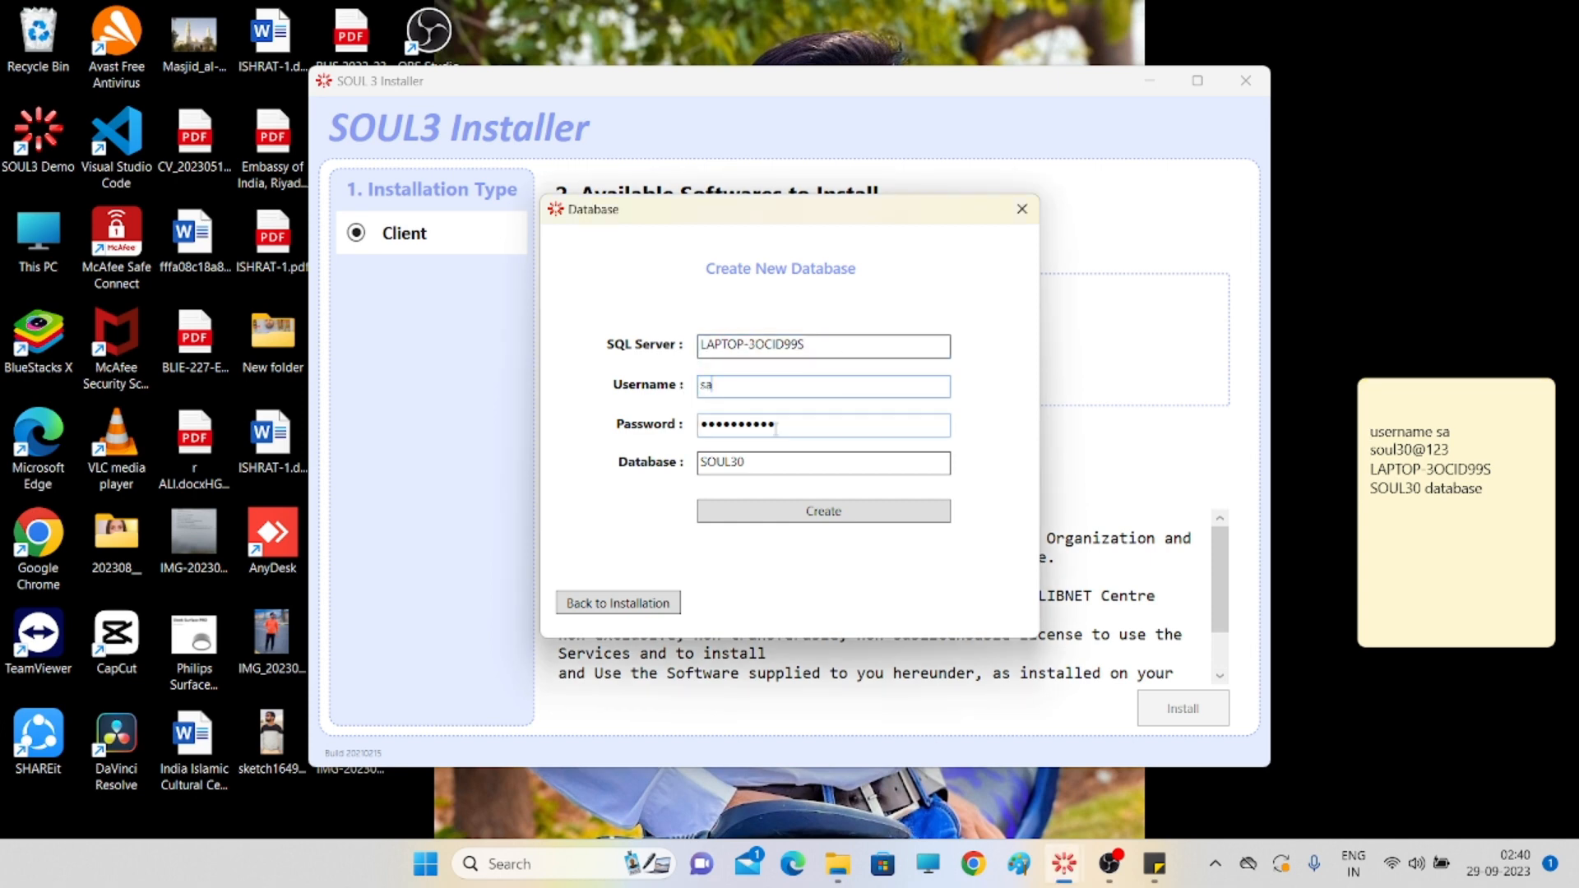
{"action": "left_click", "coordinate": [768, 424]}
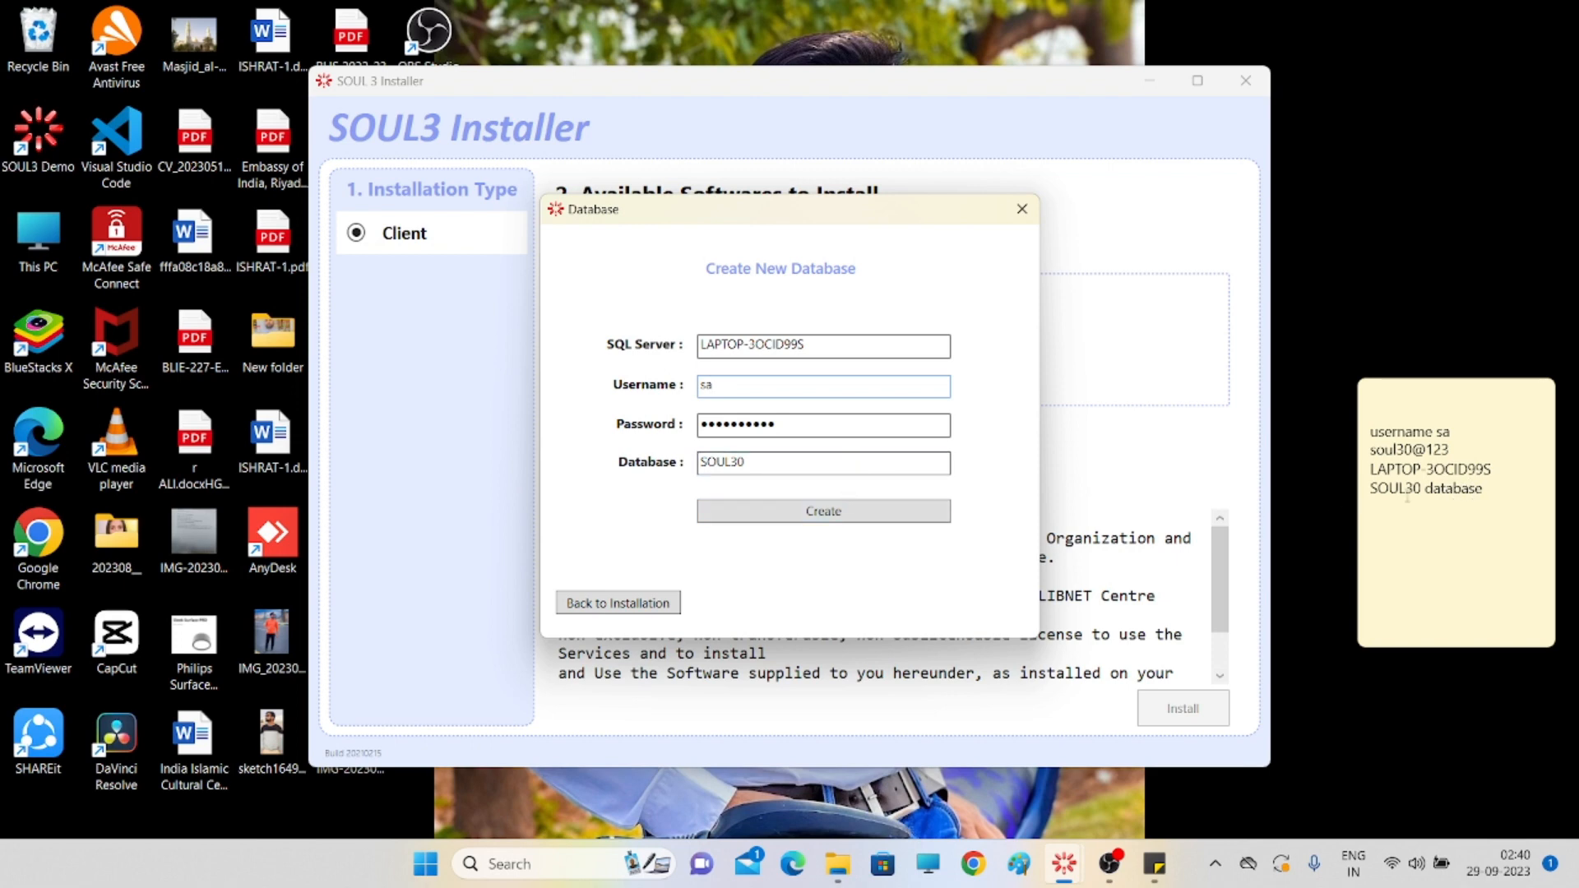
{"action": "left_click", "coordinate": [823, 510]}
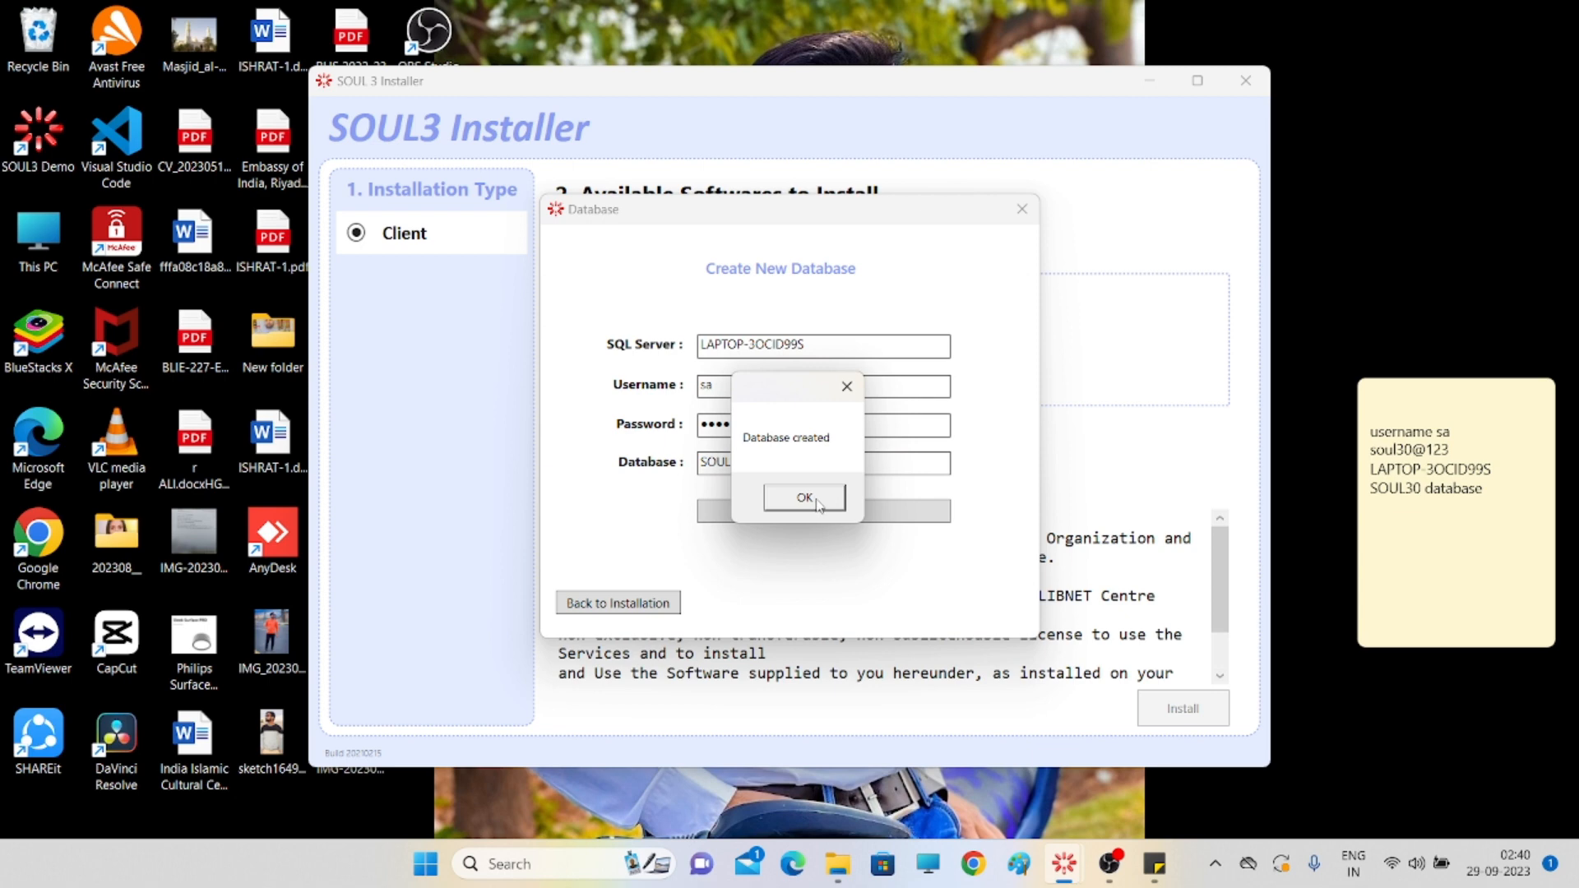
- Dismiss the 'Database created' confirmation for the SOUL30 database
{"action": "left_click", "coordinate": [805, 498]}
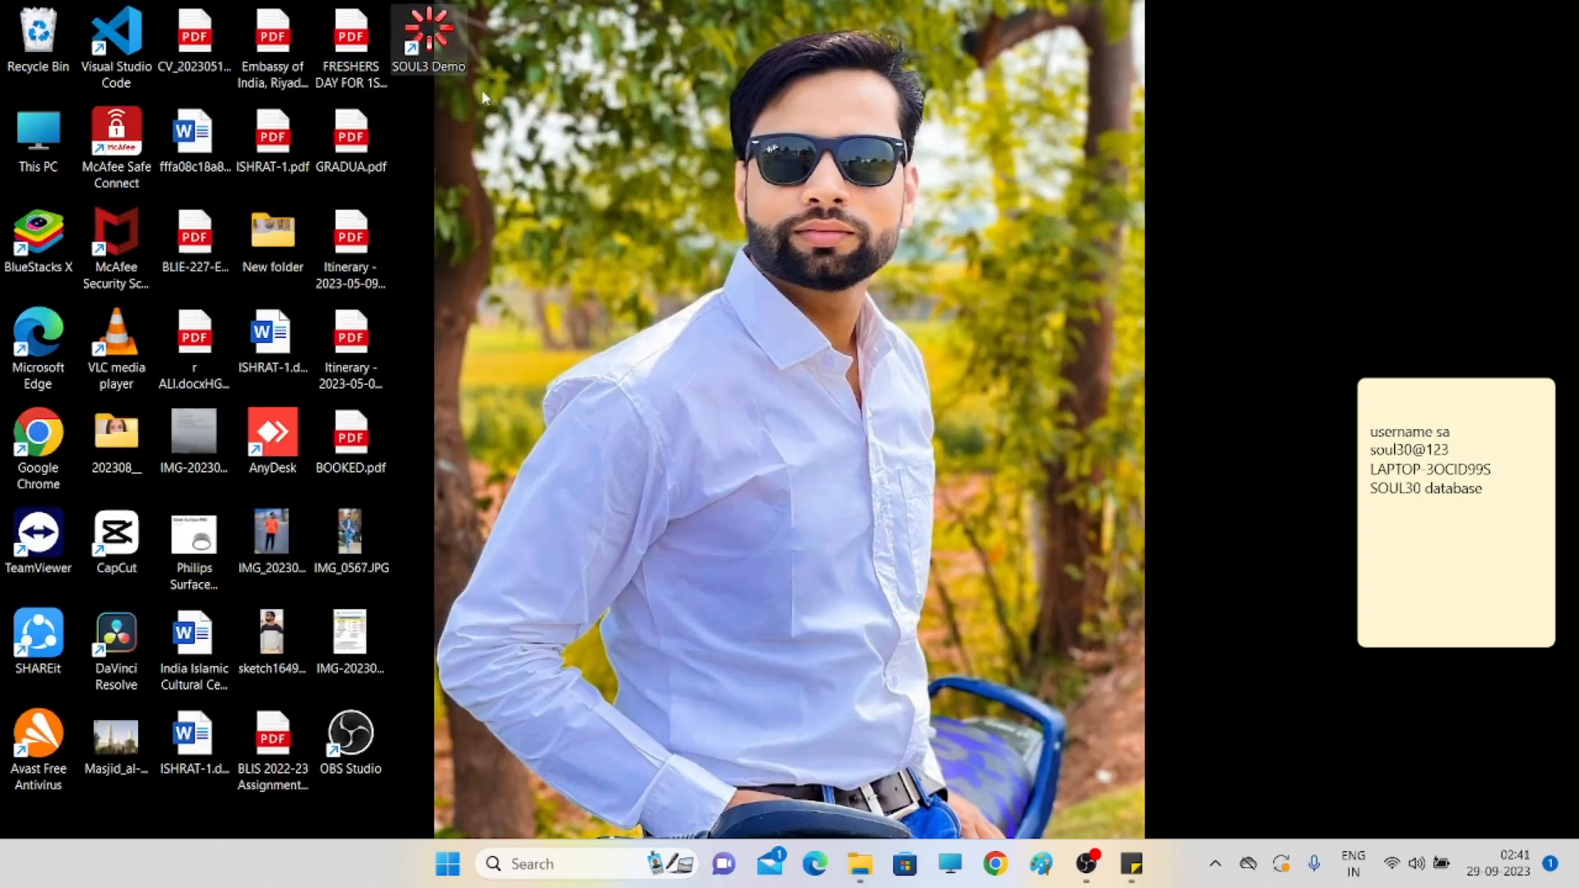
- Launch SOUL3 Demo from the desktop and choose Create DSN to open ODBC Administrator
{"action": "double_click", "coordinate": [429, 39]}
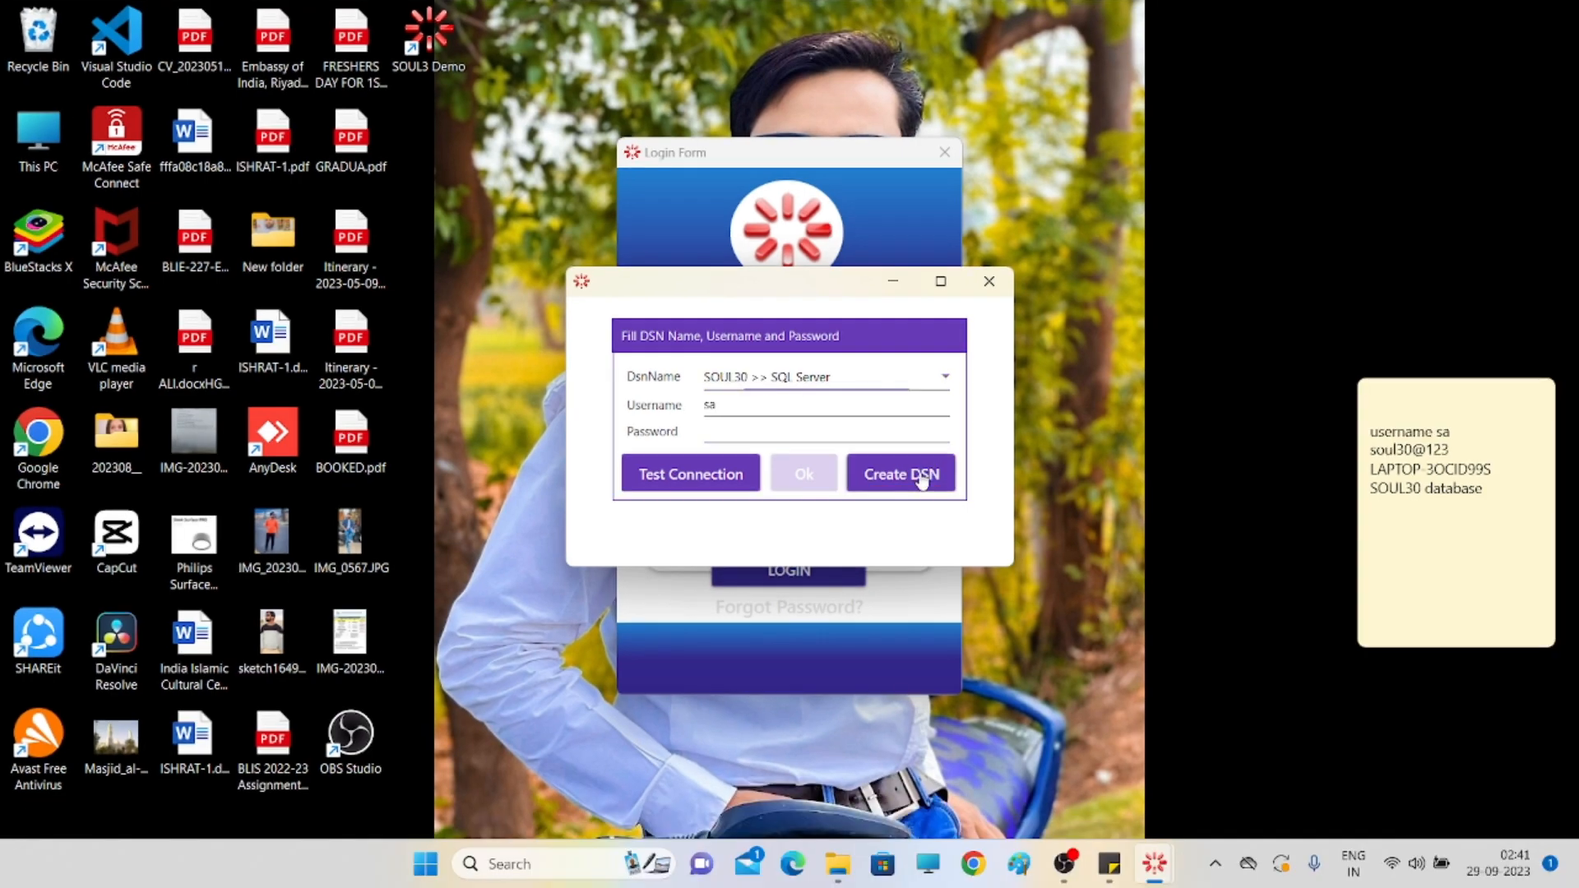
{"action": "left_click", "coordinate": [990, 505]}
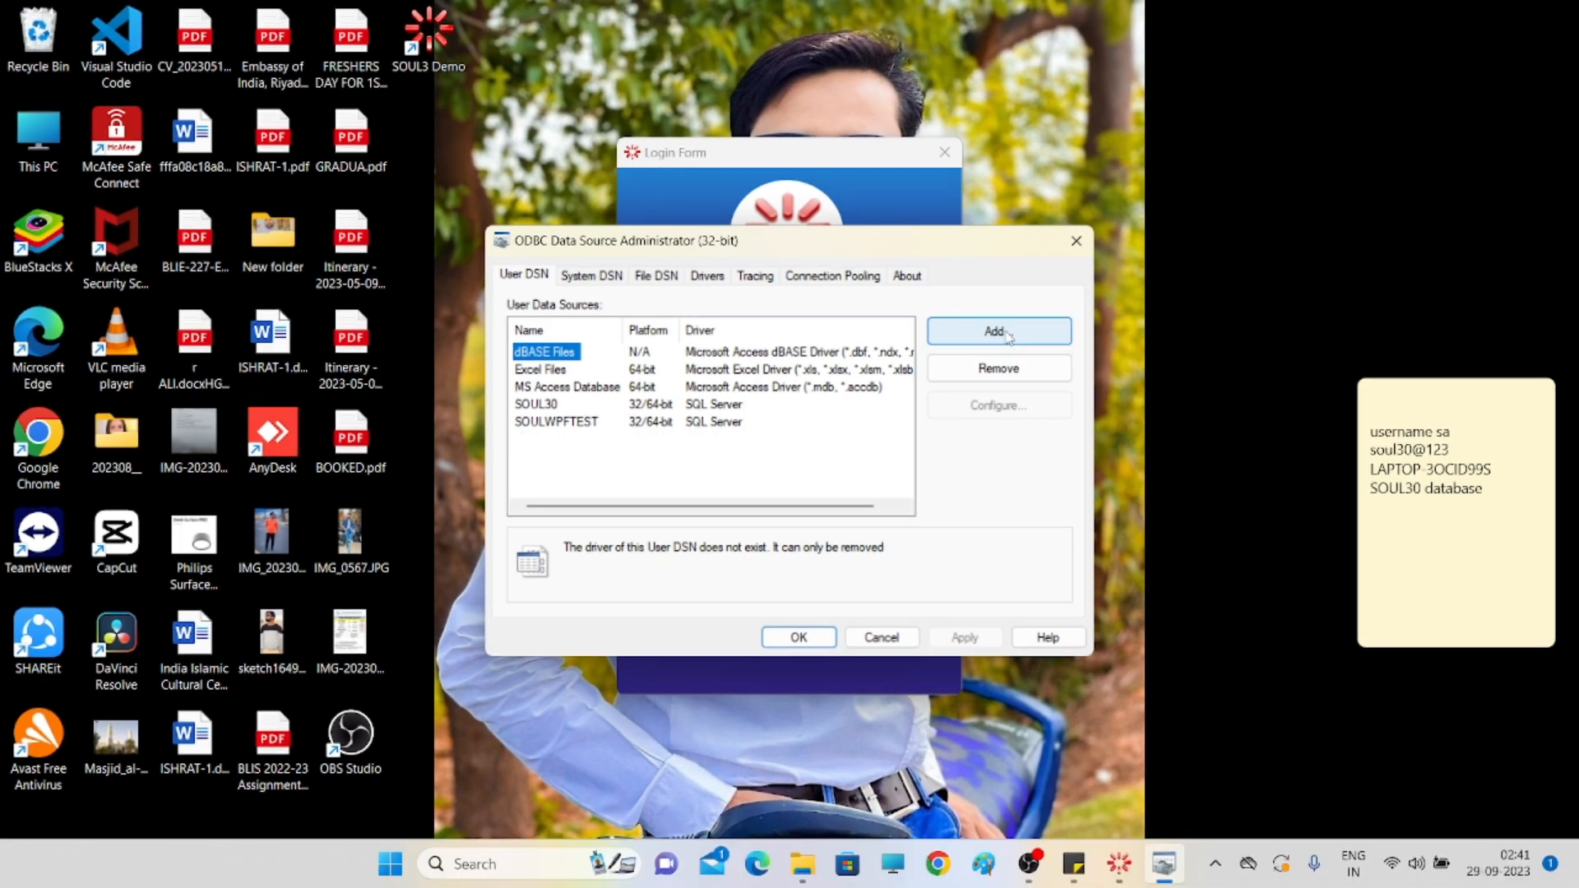
- Add a new user data source using the SQL Server driver
{"action": "left_click", "coordinate": [1007, 333]}
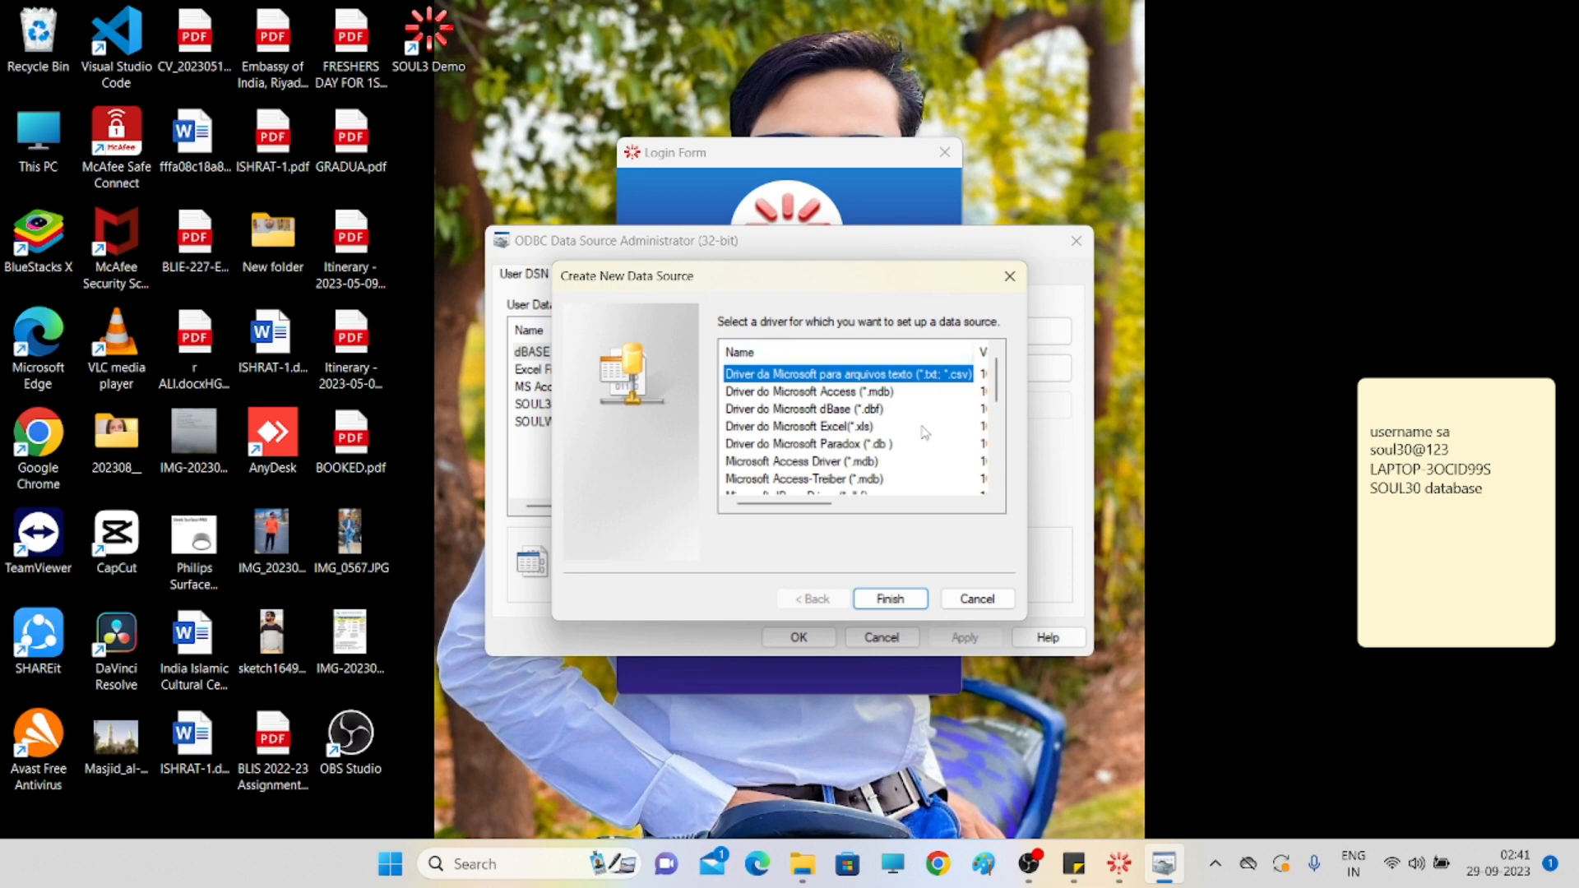
{"action": "scroll", "coordinate": [932, 431], "scroll_direction": "down", "scroll_amount": 3}
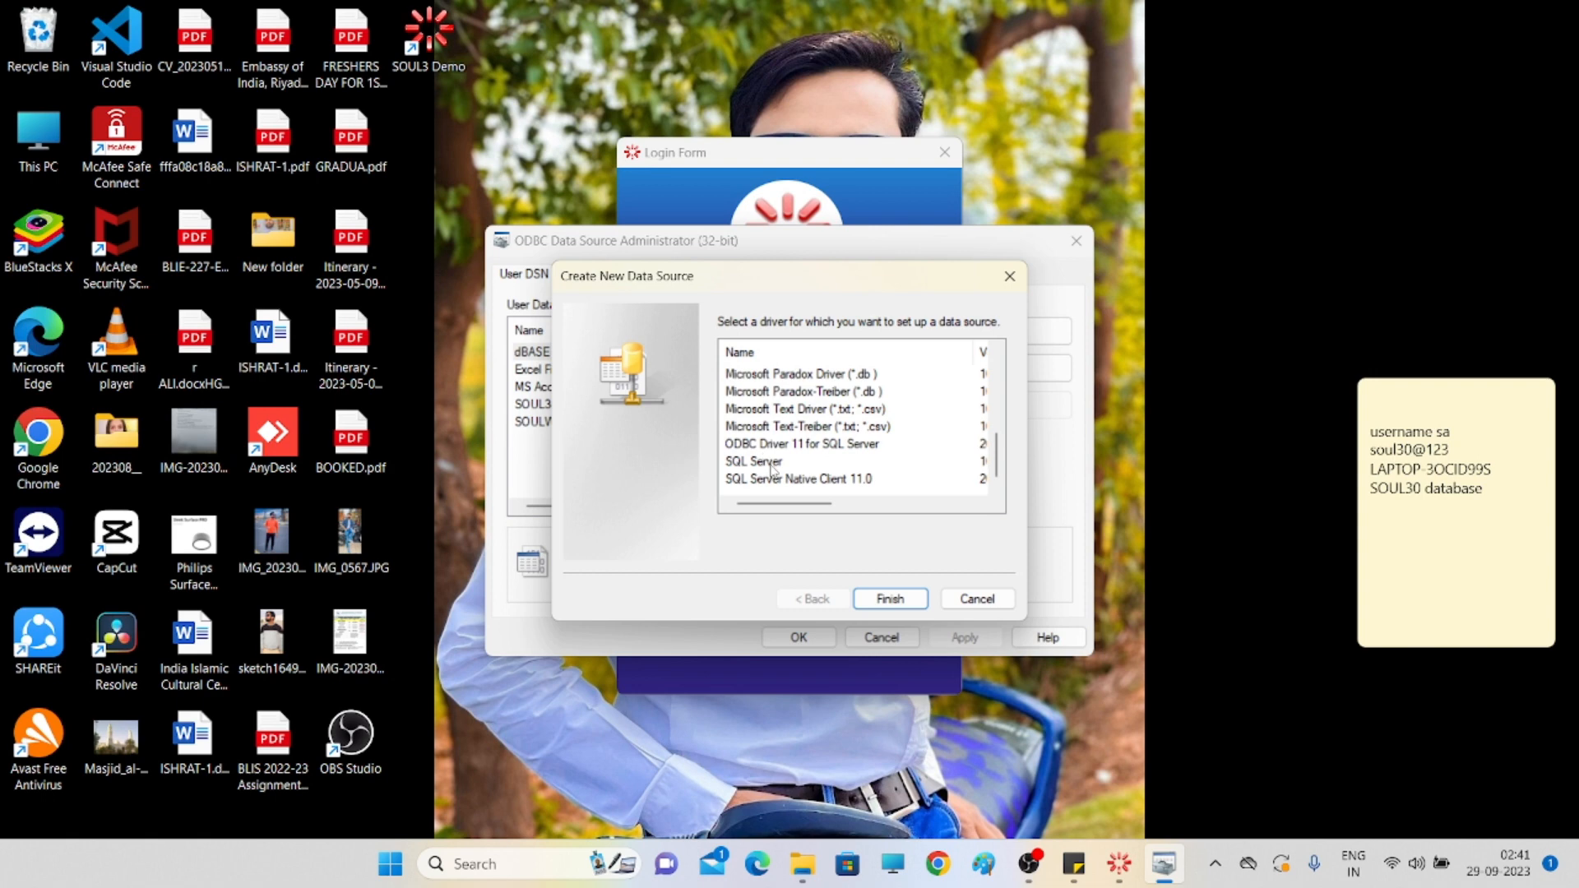
{"action": "left_click", "coordinate": [773, 469]}
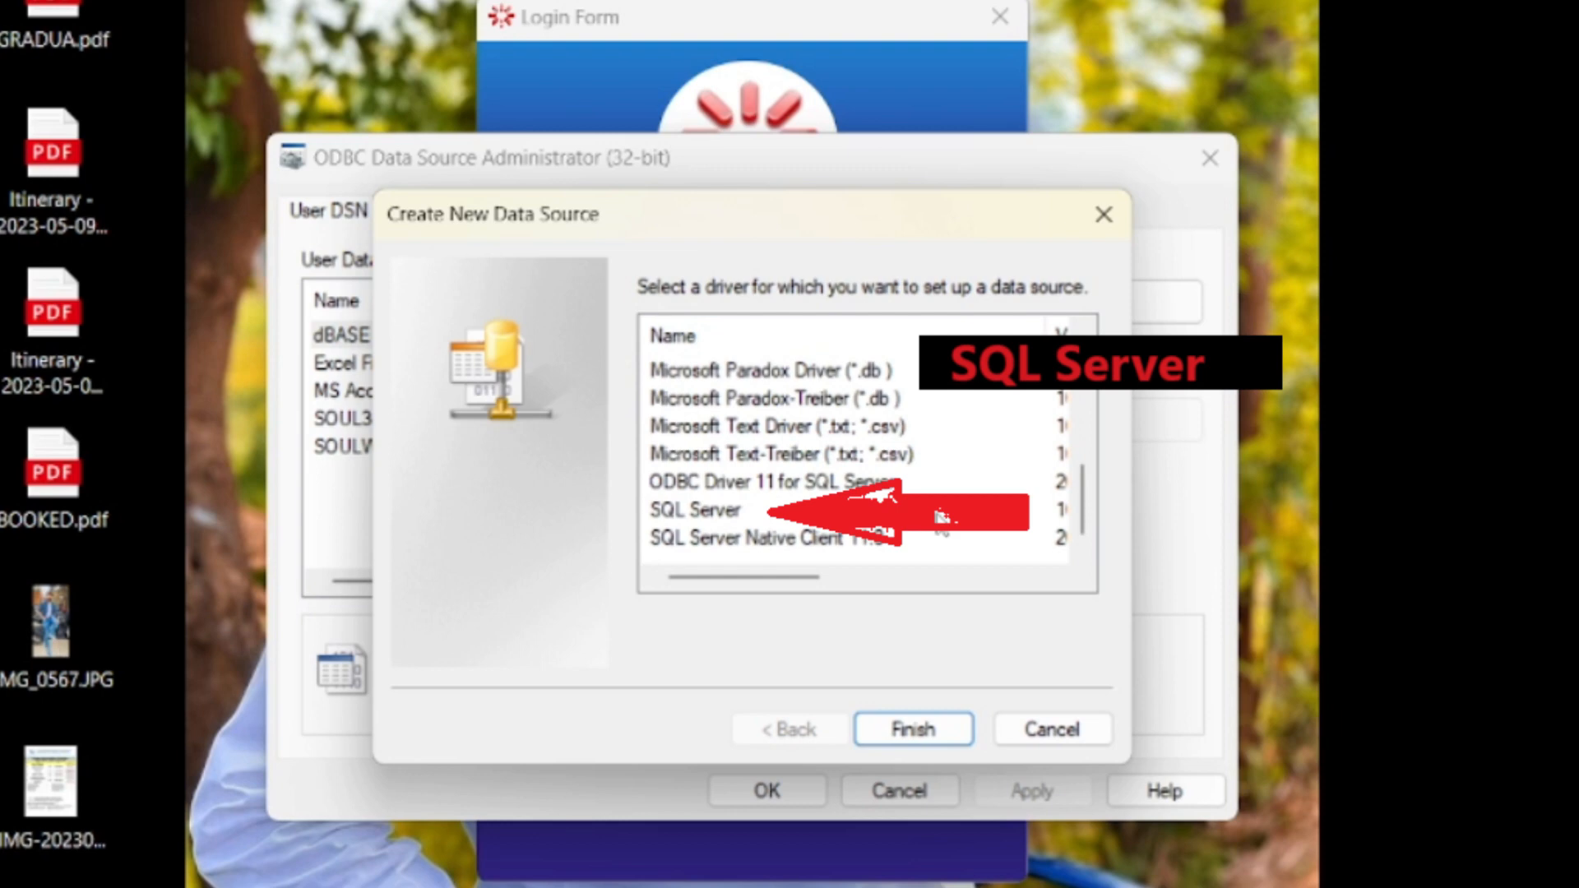
{"action": "double_click", "coordinate": [938, 513]}
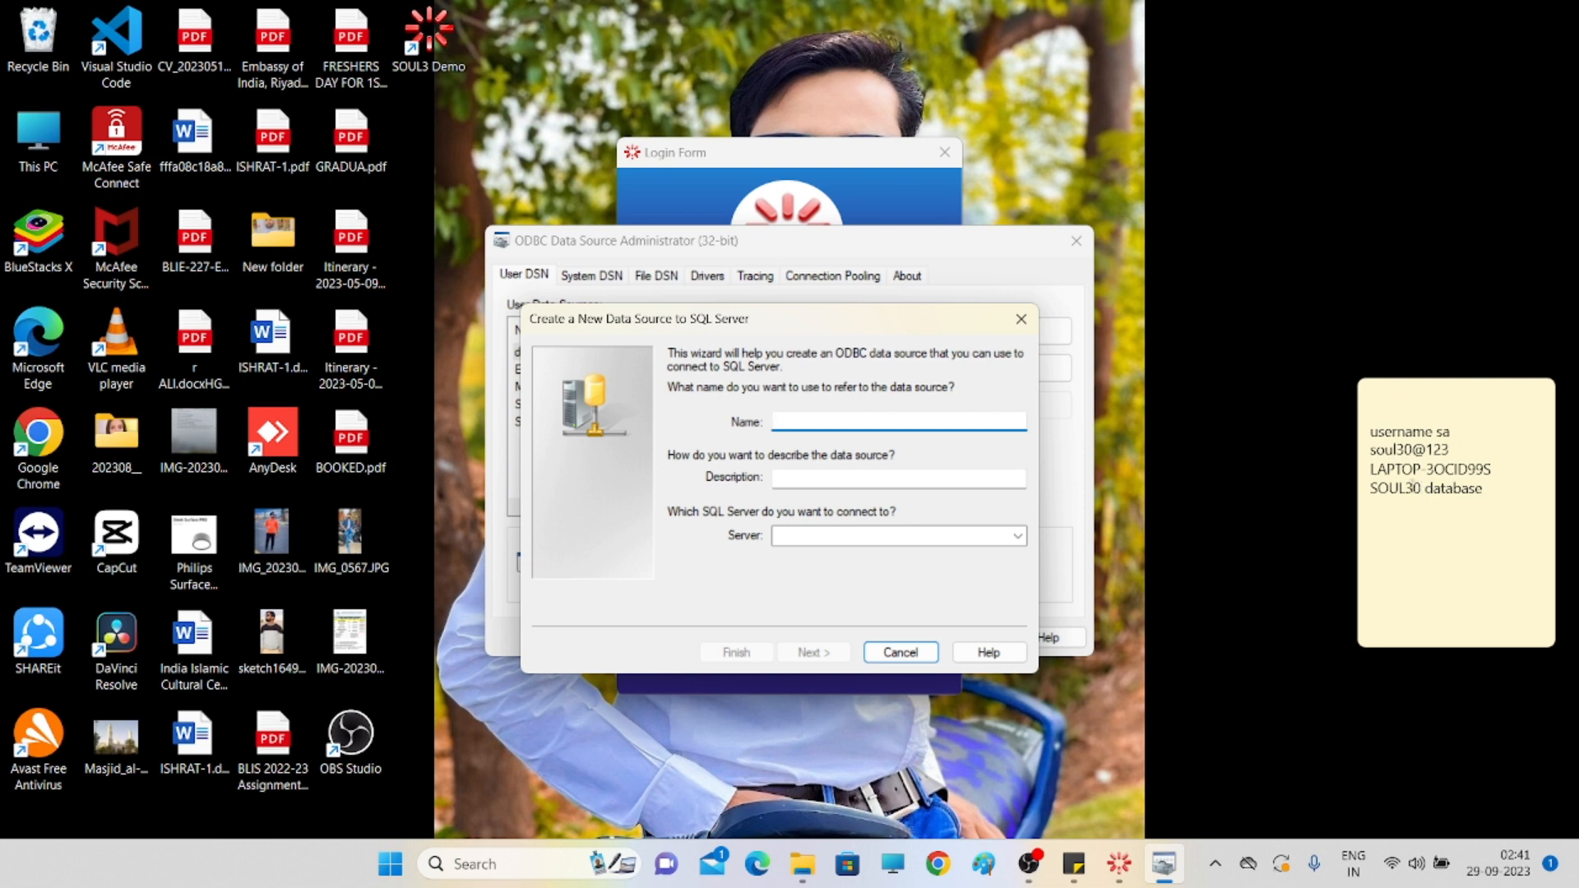
- Consult the Sticky Note for the DSN connection details
{"action": "left_click", "coordinate": [1422, 492]}
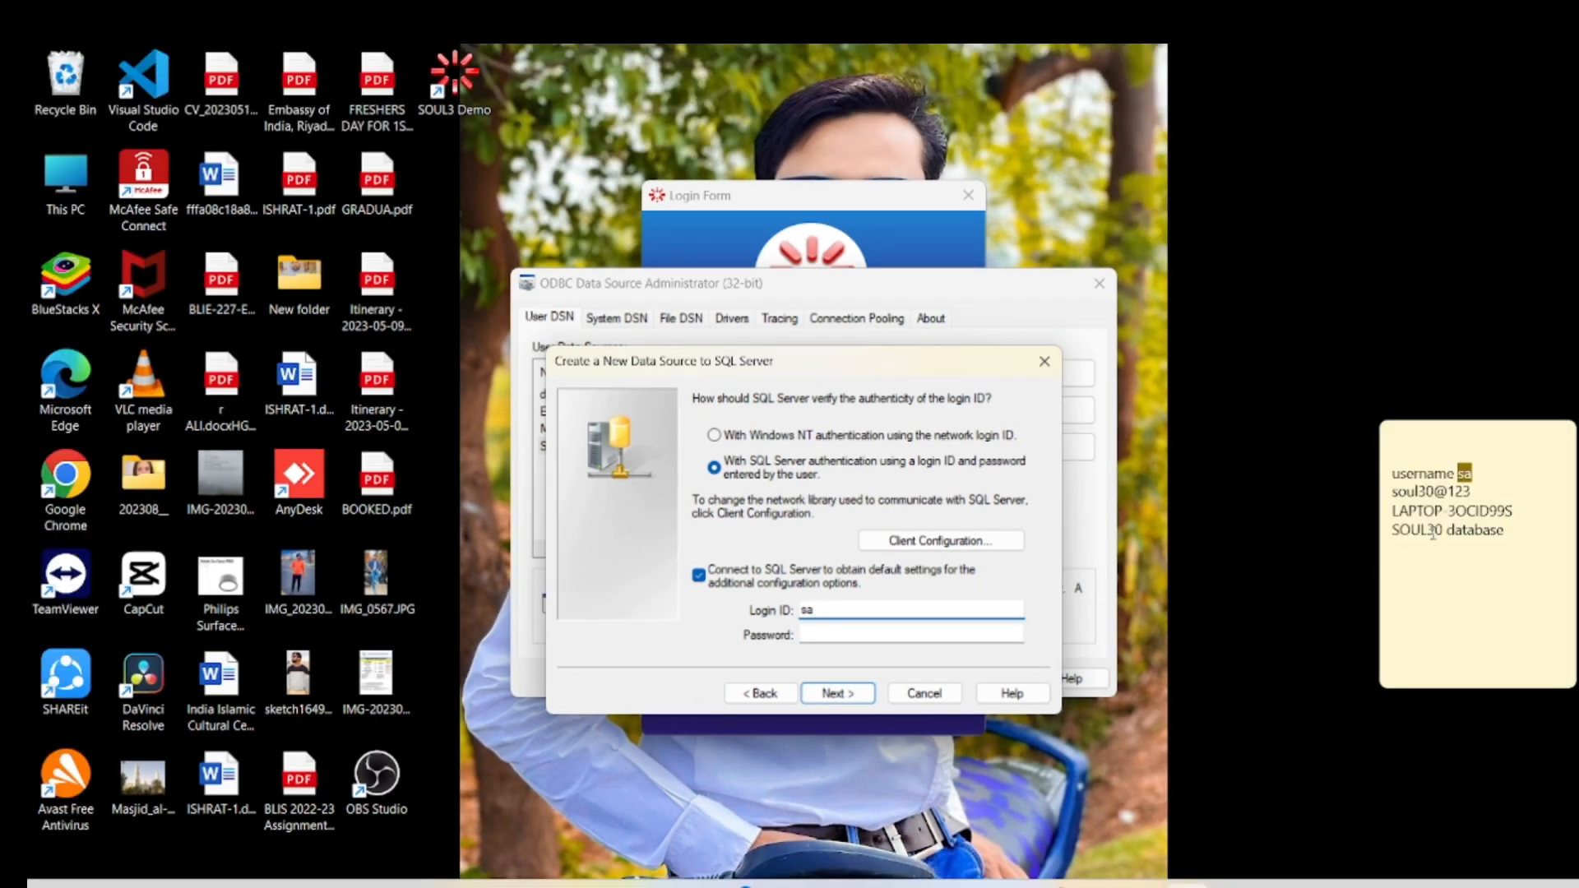
- Copy the password from the Sticky Note into the wizard's Password field and continue
{"action": "left_click", "coordinate": [1472, 493]}
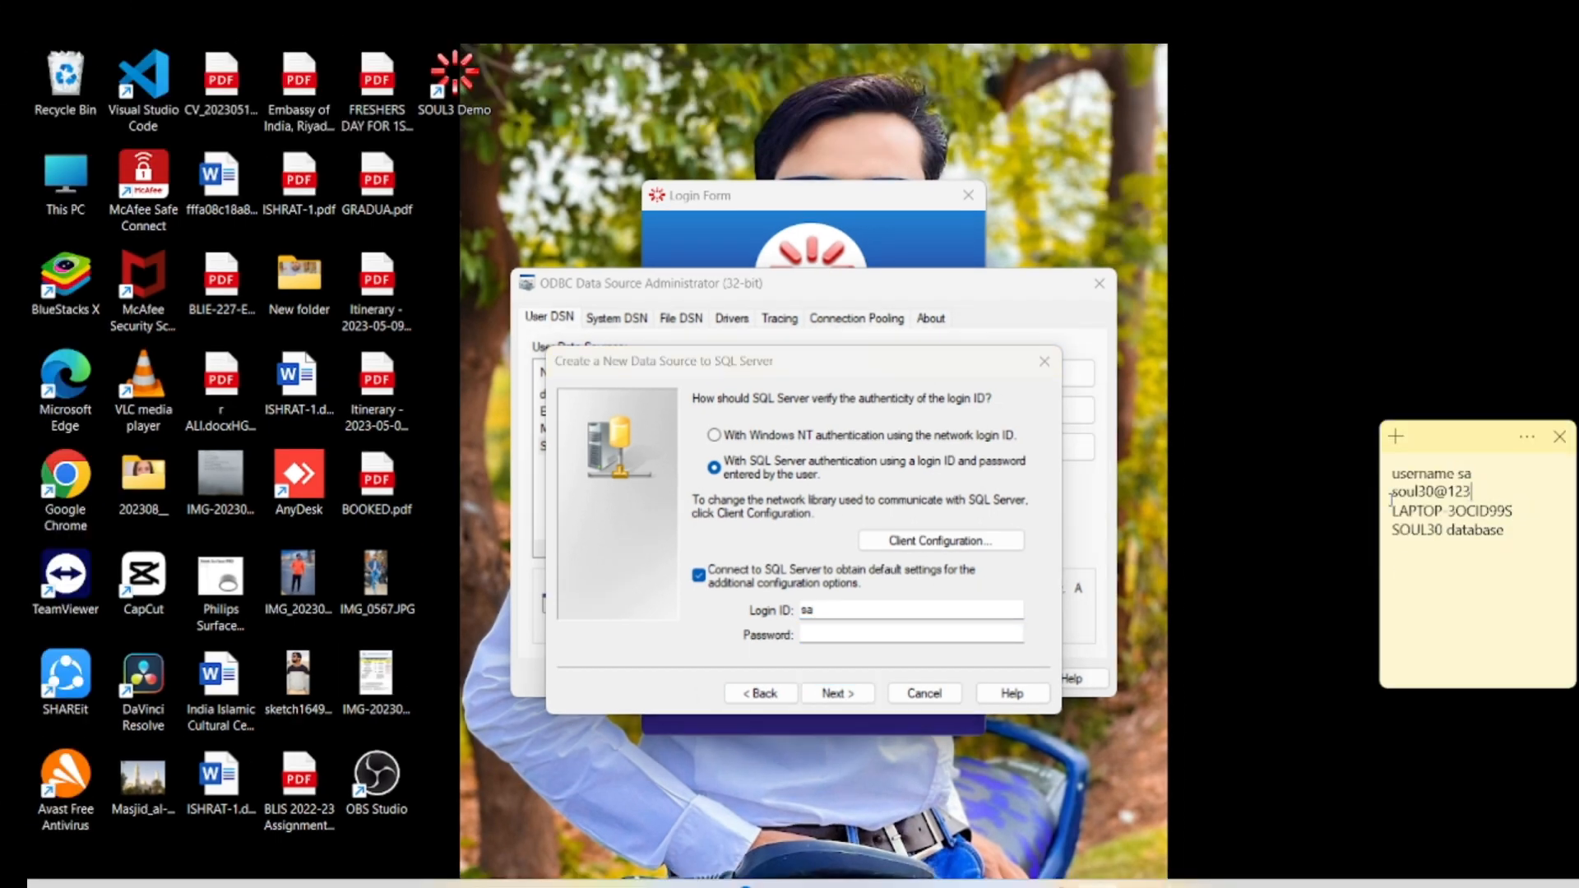
{"action": "left_click_drag", "start_coordinate": [1483, 487], "coordinate": [1371, 491]}
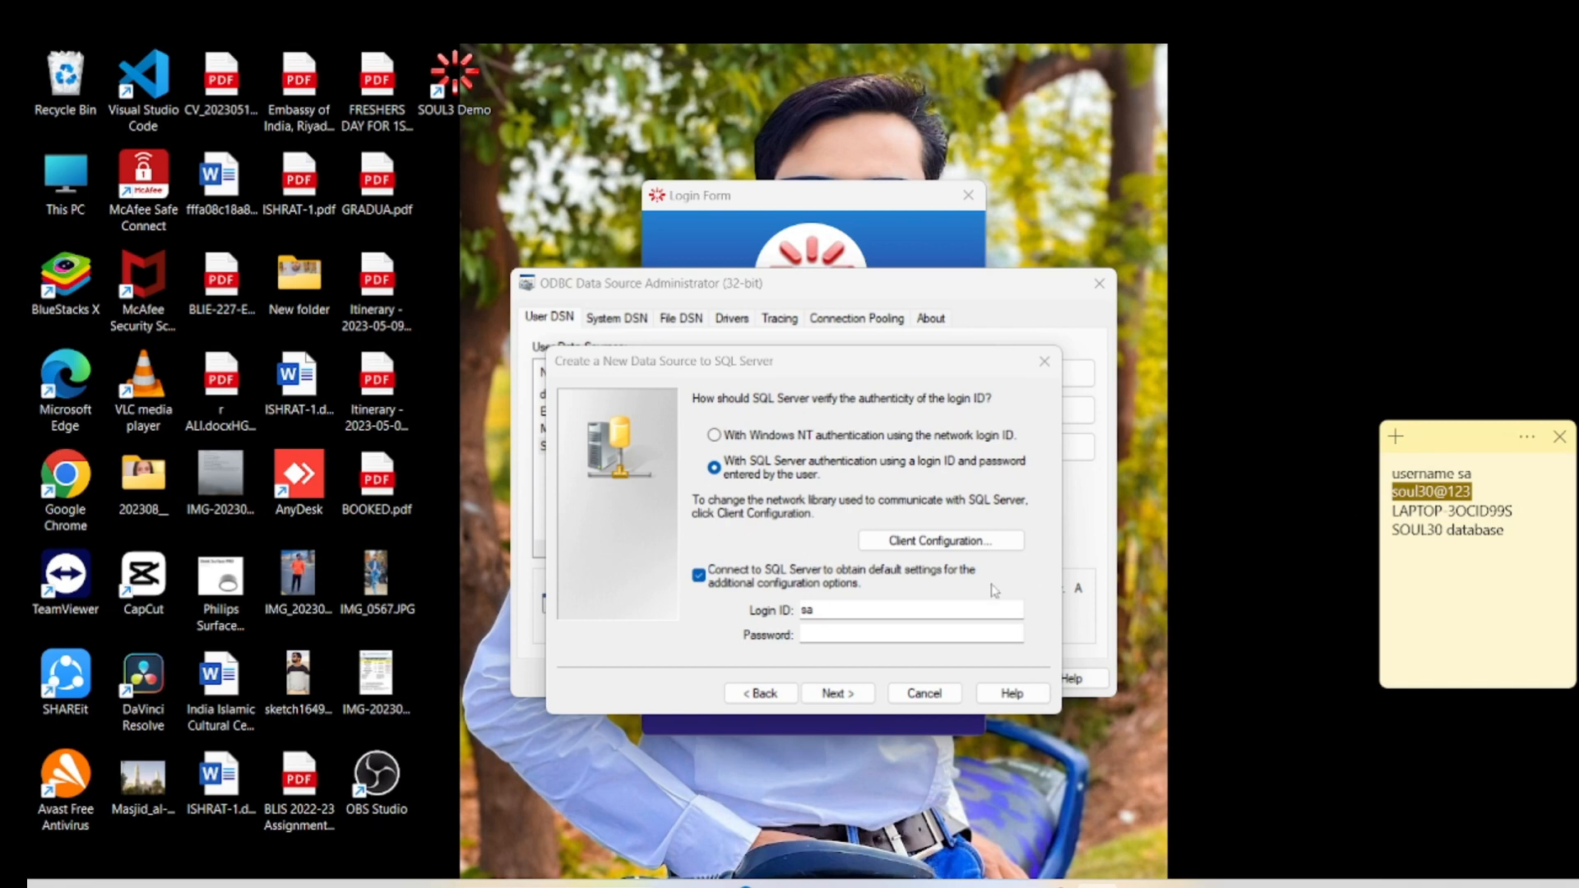
{"action": "left_click", "coordinate": [874, 634]}
{"action": "key", "text": "ctrl+v"}
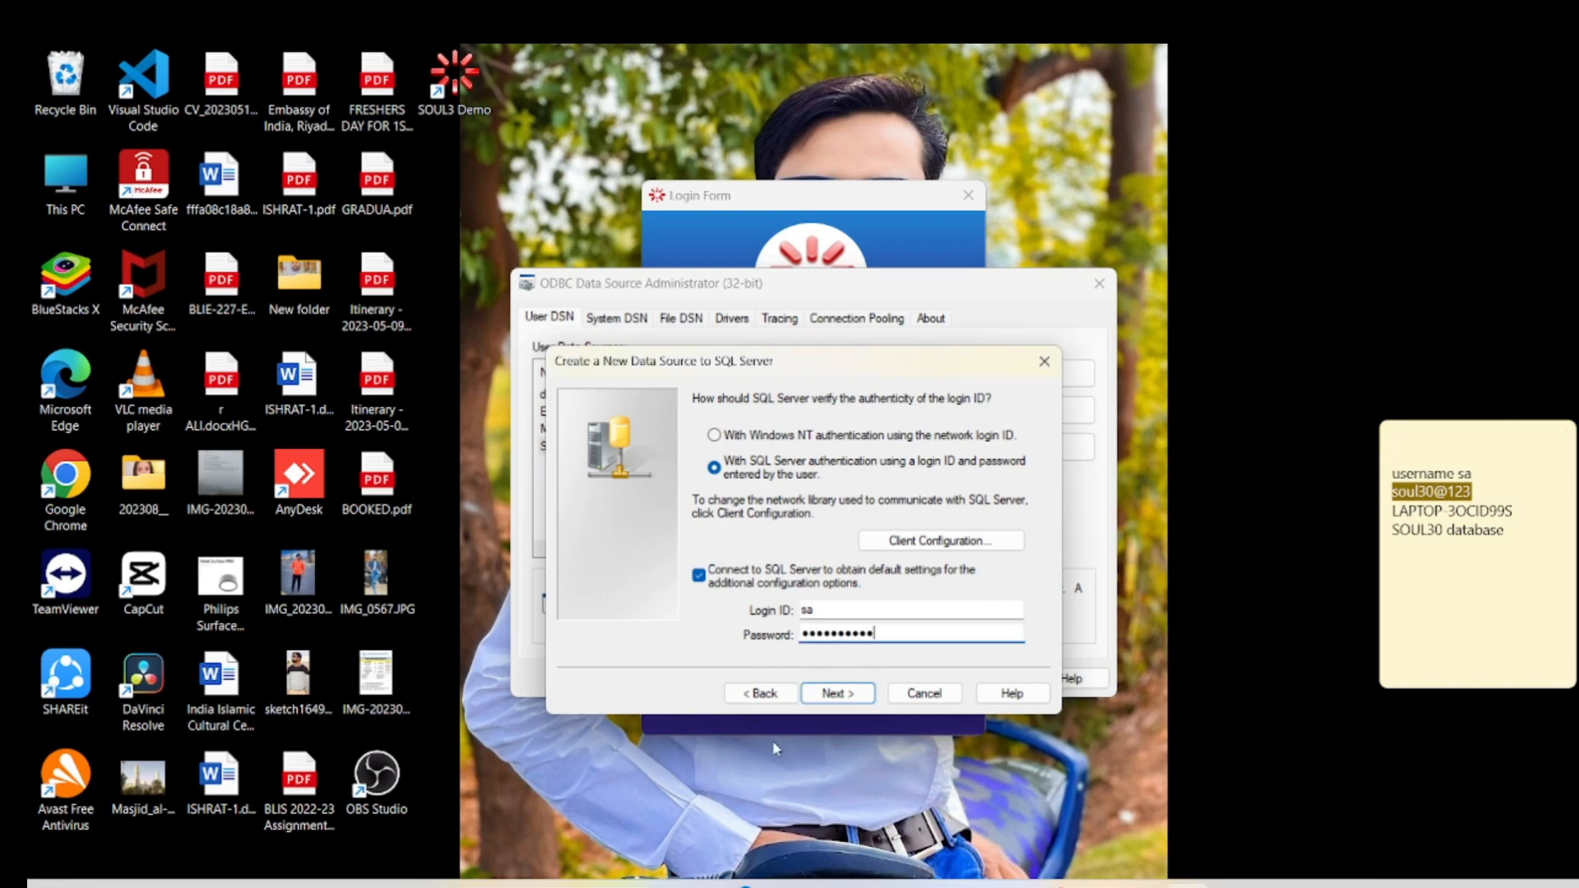
{"action": "left_click", "coordinate": [856, 698]}
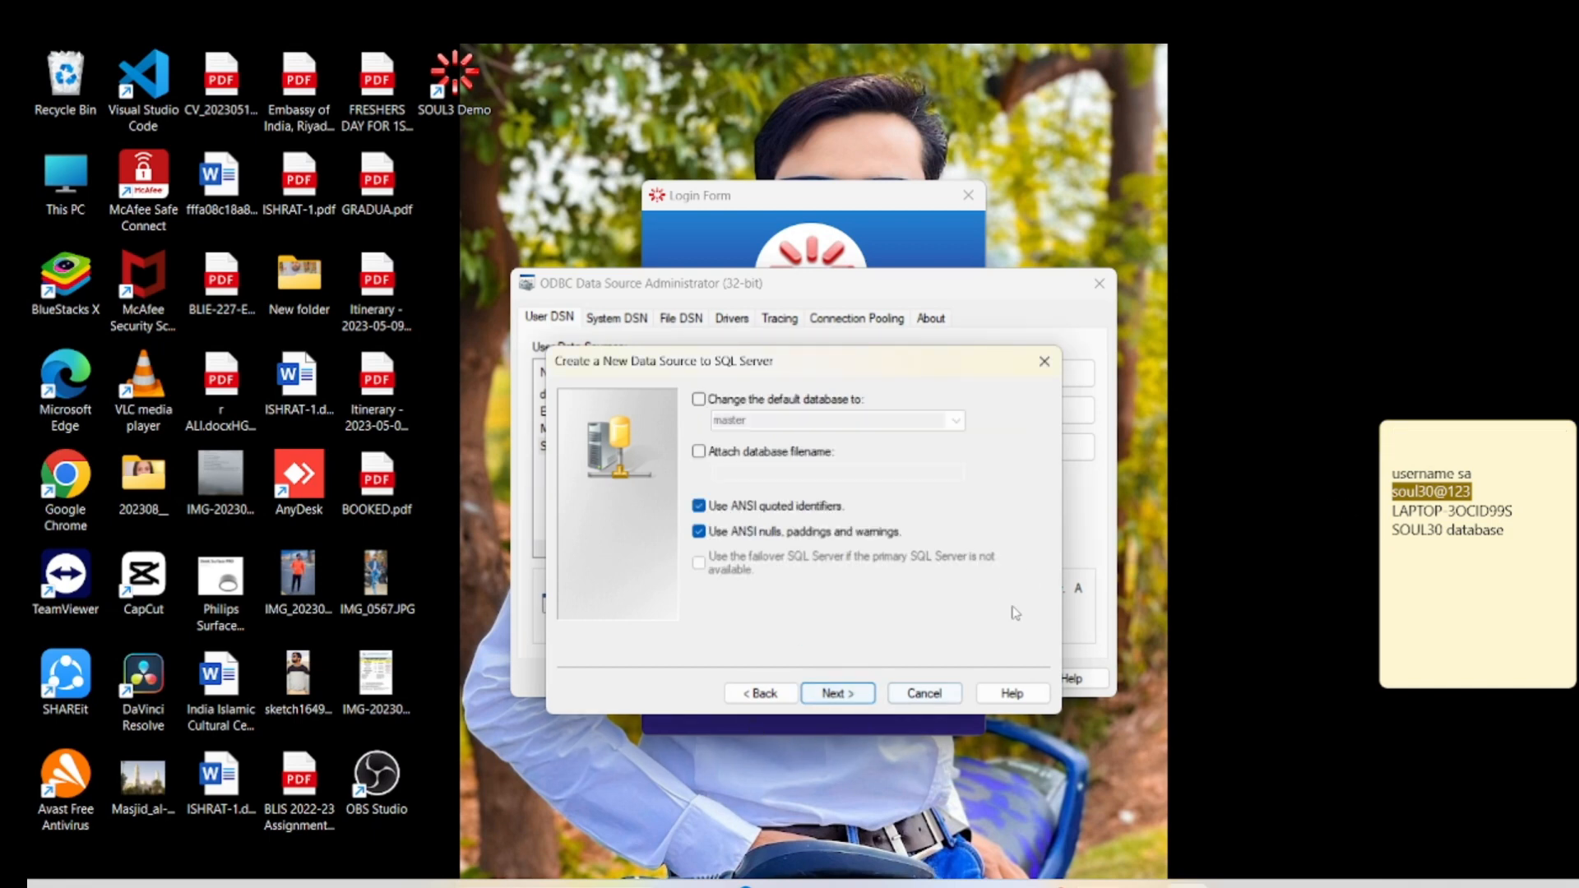
- Enable 'Change the default database to' and select SOUL30 as the database
{"action": "left_click", "coordinate": [699, 400]}
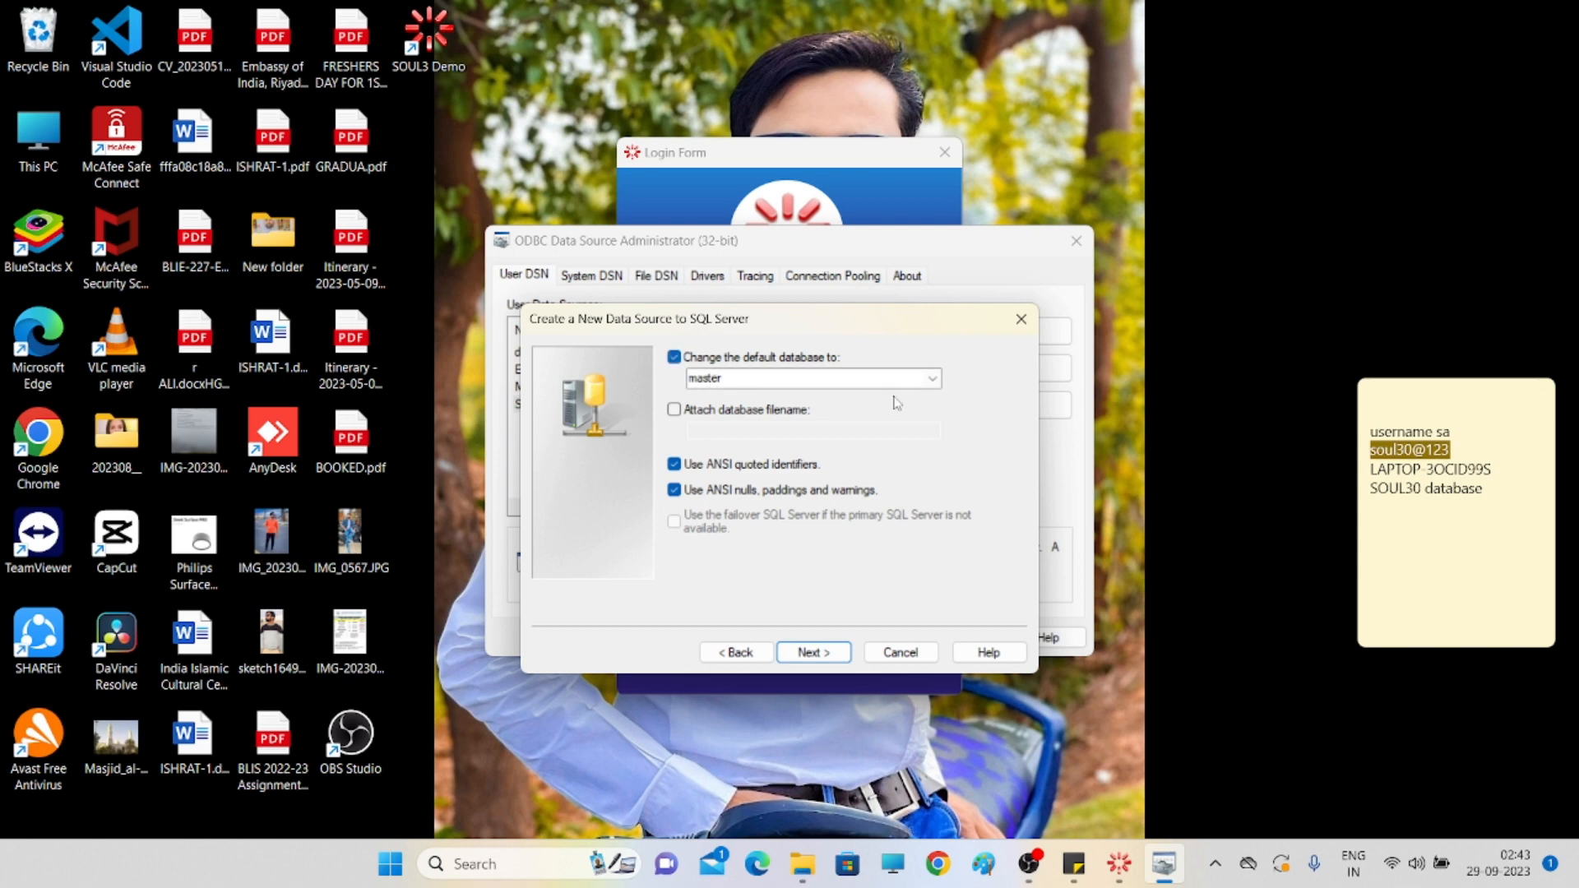
{"action": "left_click", "coordinate": [932, 378]}
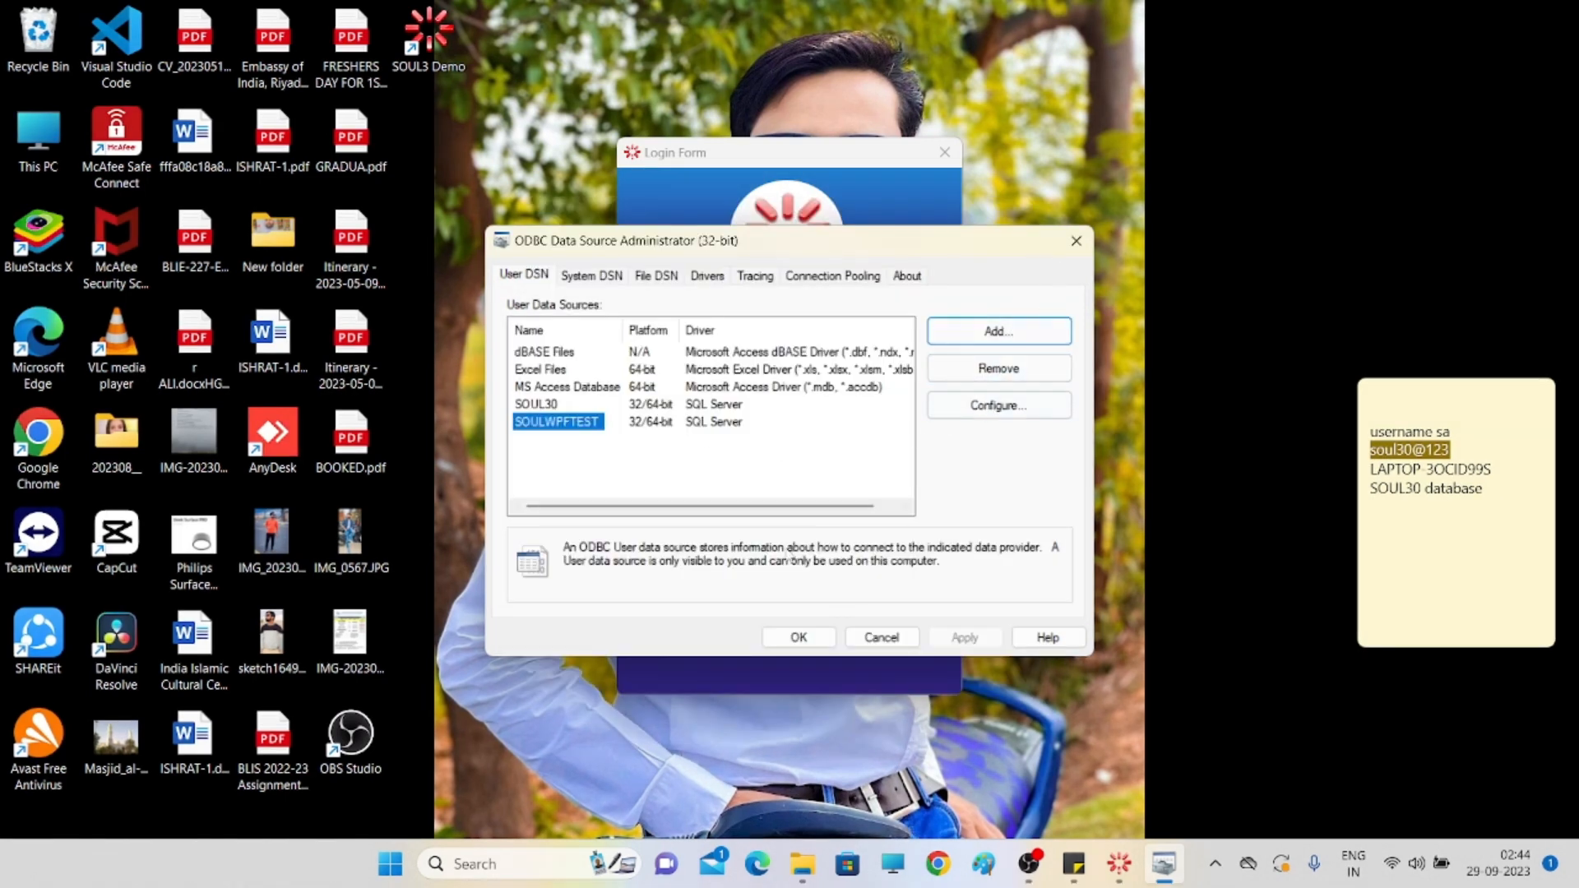
{"action": "left_click", "coordinate": [608, 434]}
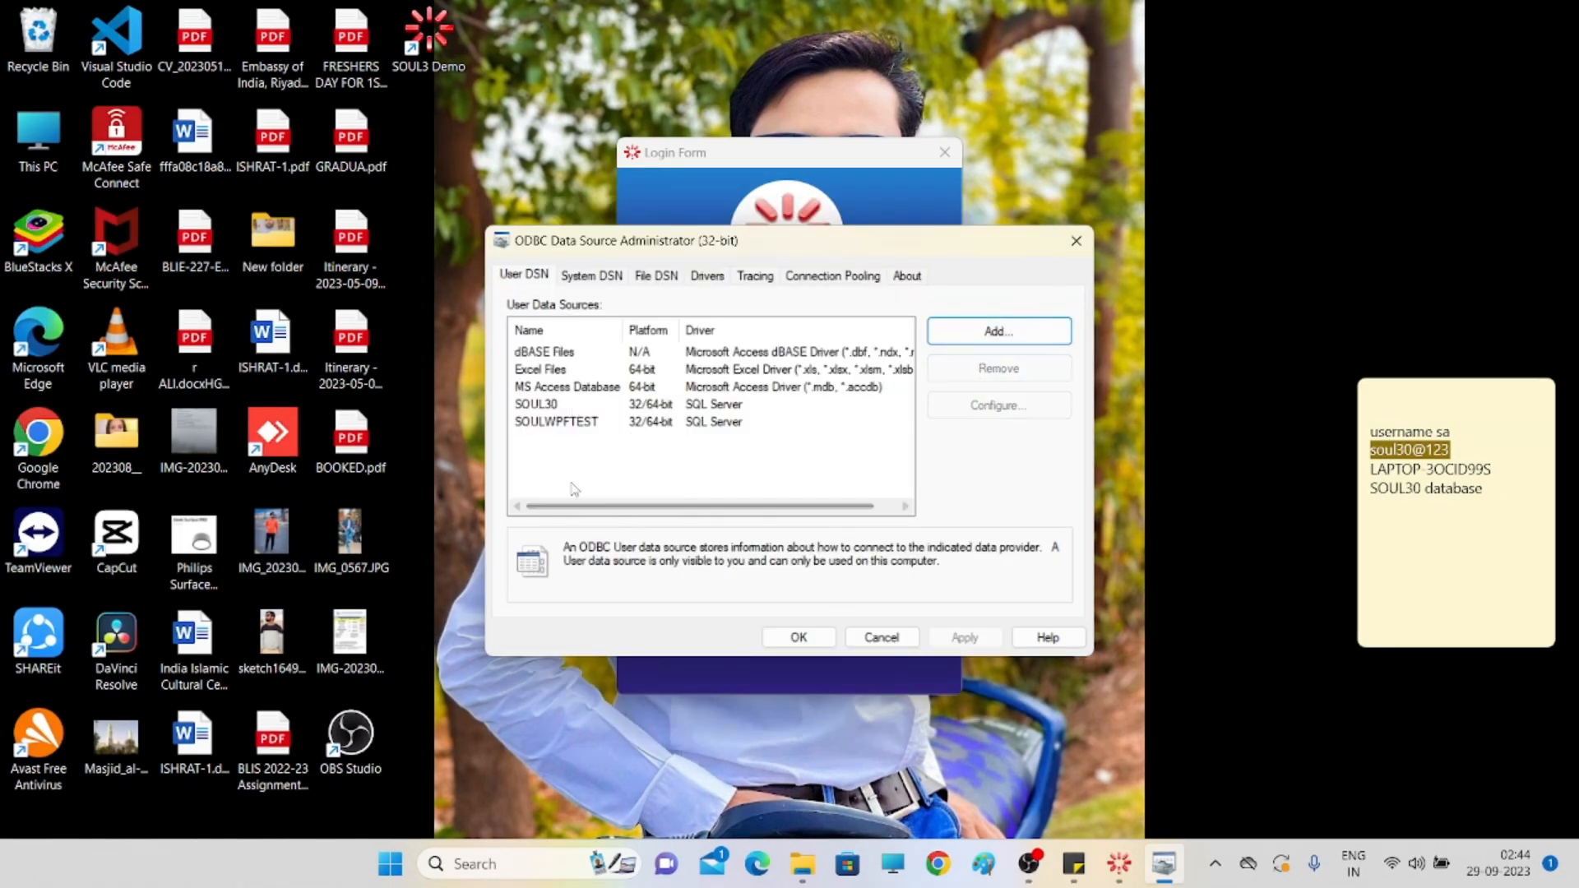
{"action": "left_click", "coordinate": [538, 404]}
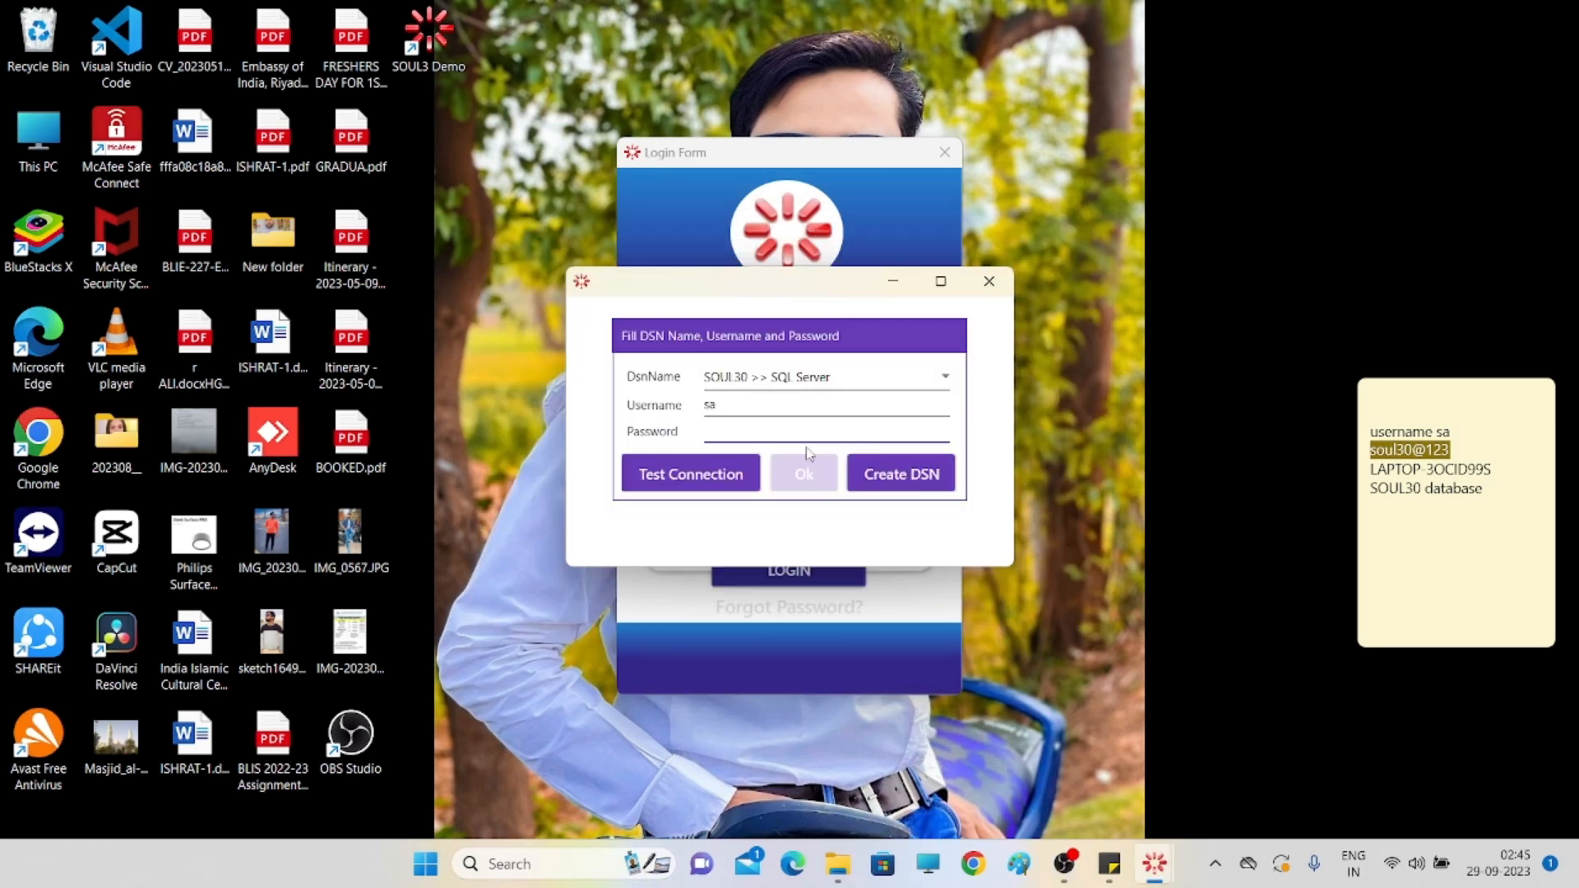
- Paste the database password into the SOUL3 Demo DSN form's Password field
{"action": "left_click", "coordinate": [810, 450]}
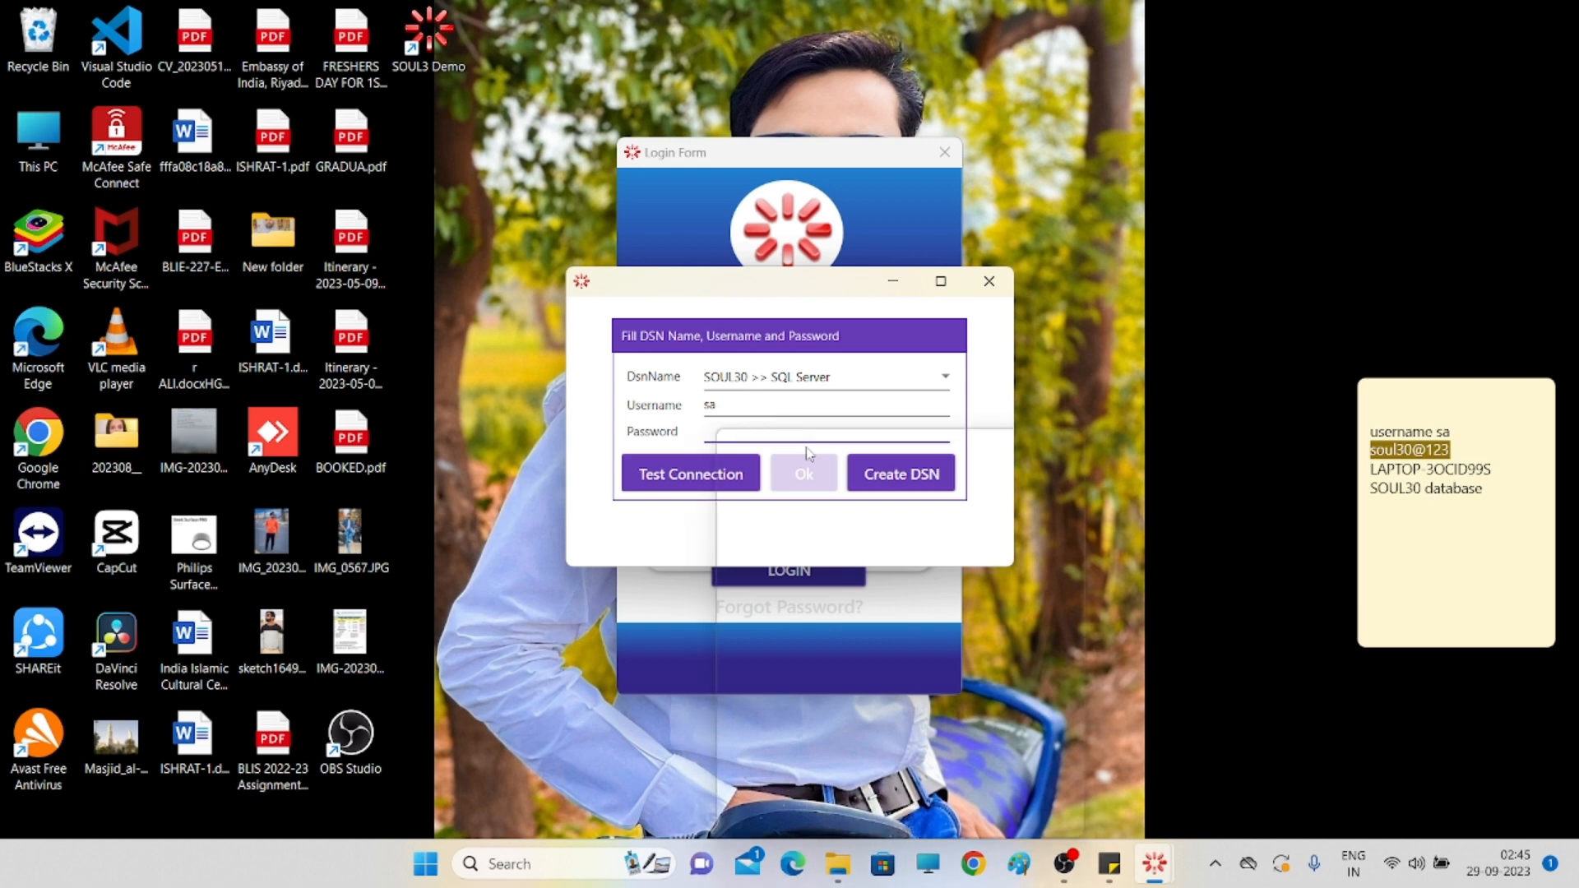
{"action": "key", "text": "super+v"}
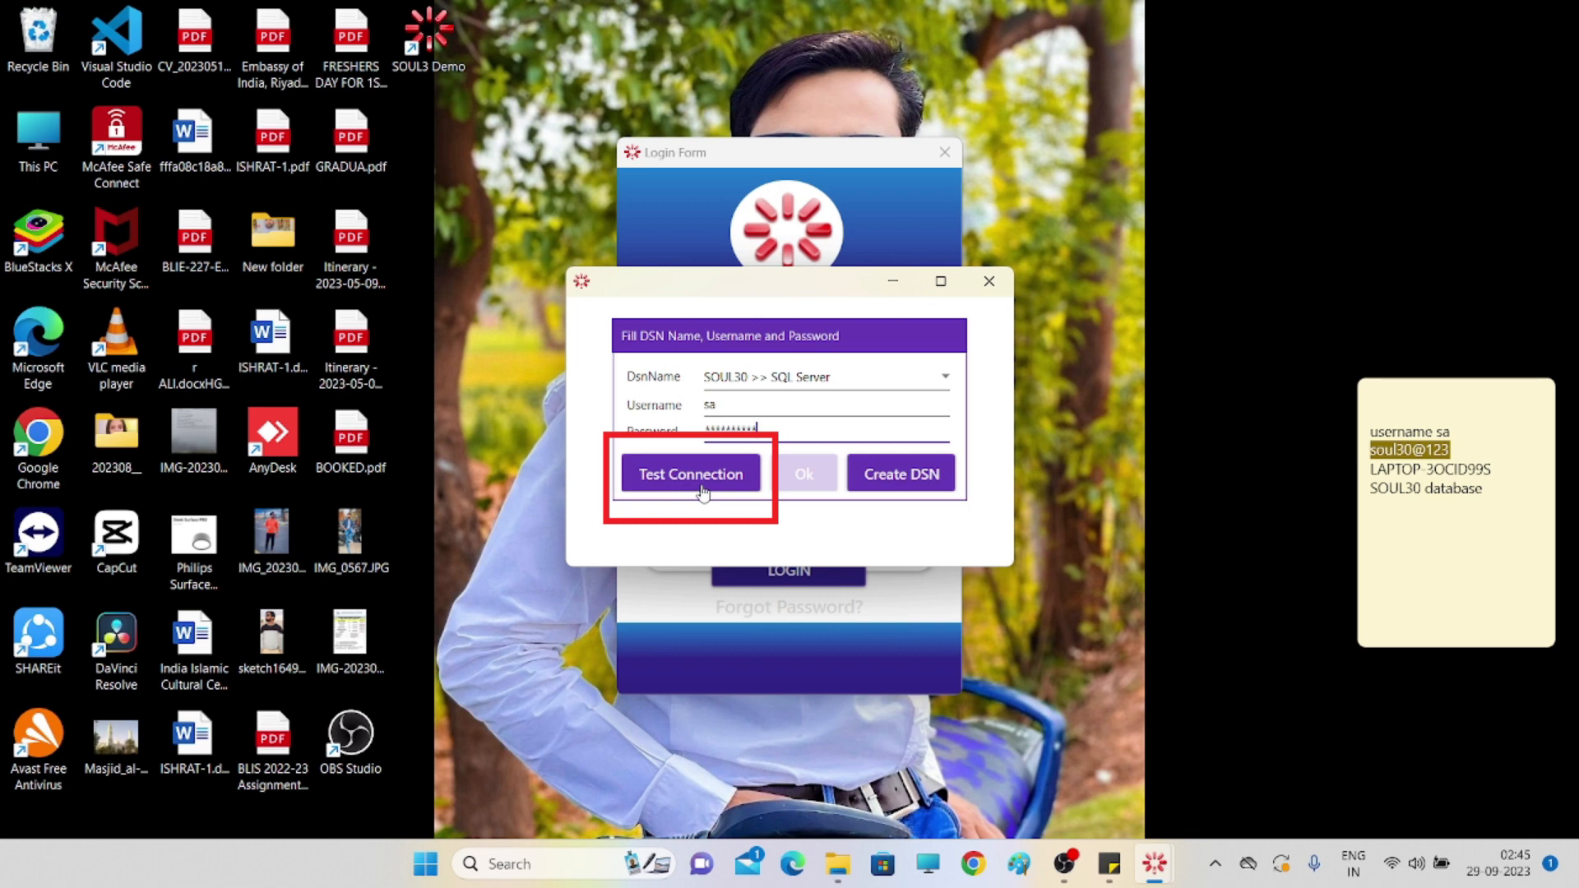
- Test the SQL Server database connection, then save the DSN and confirm the server IP setting
{"action": "left_click", "coordinate": [703, 491]}
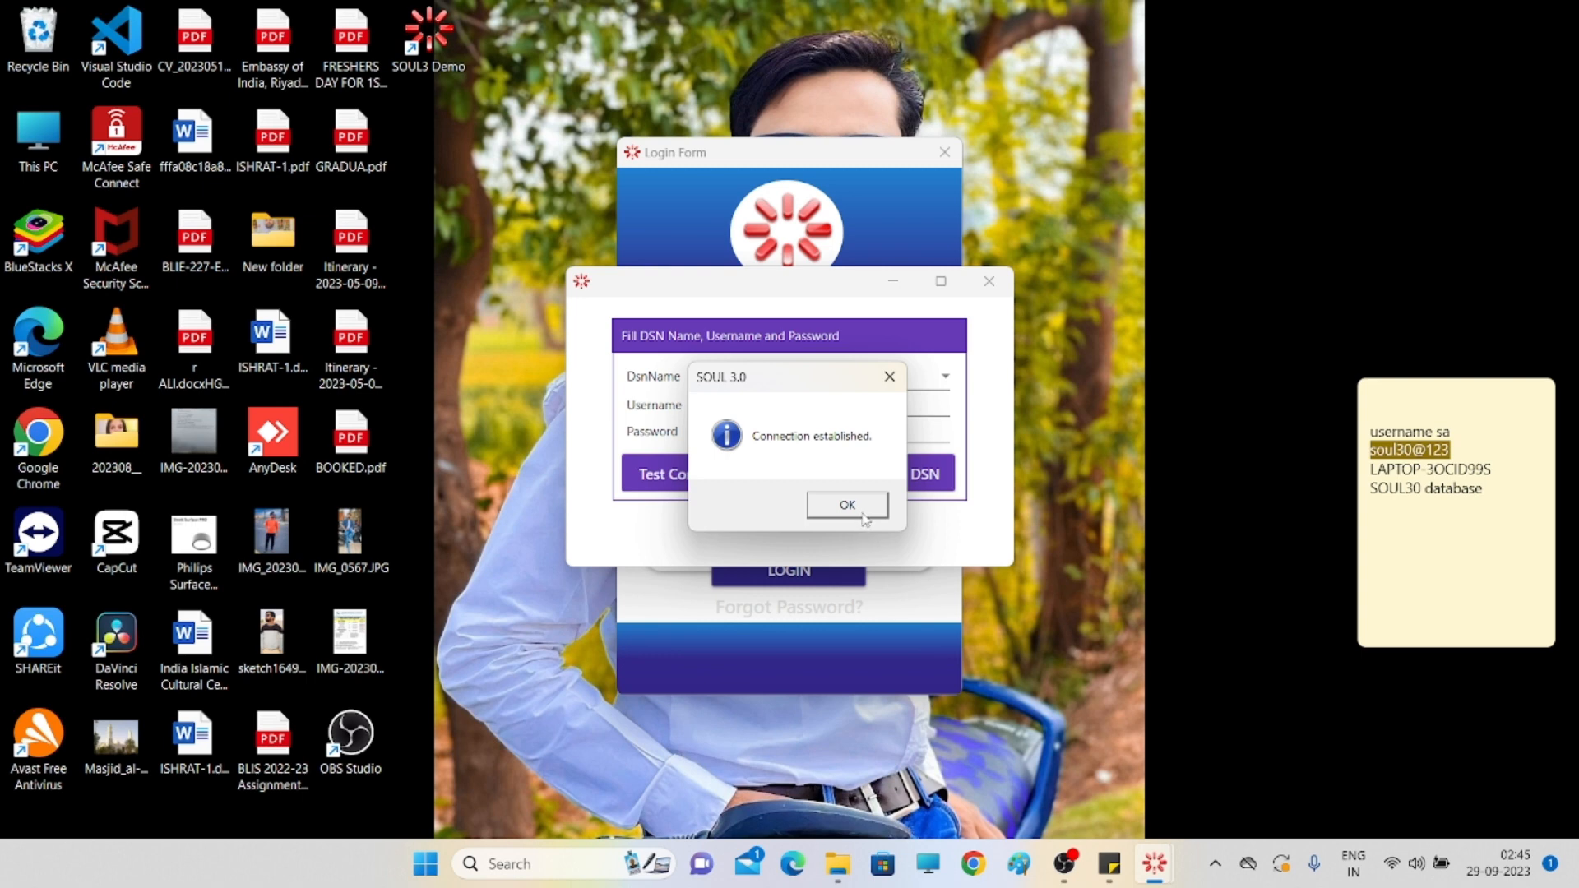
{"action": "left_click", "coordinate": [862, 516]}
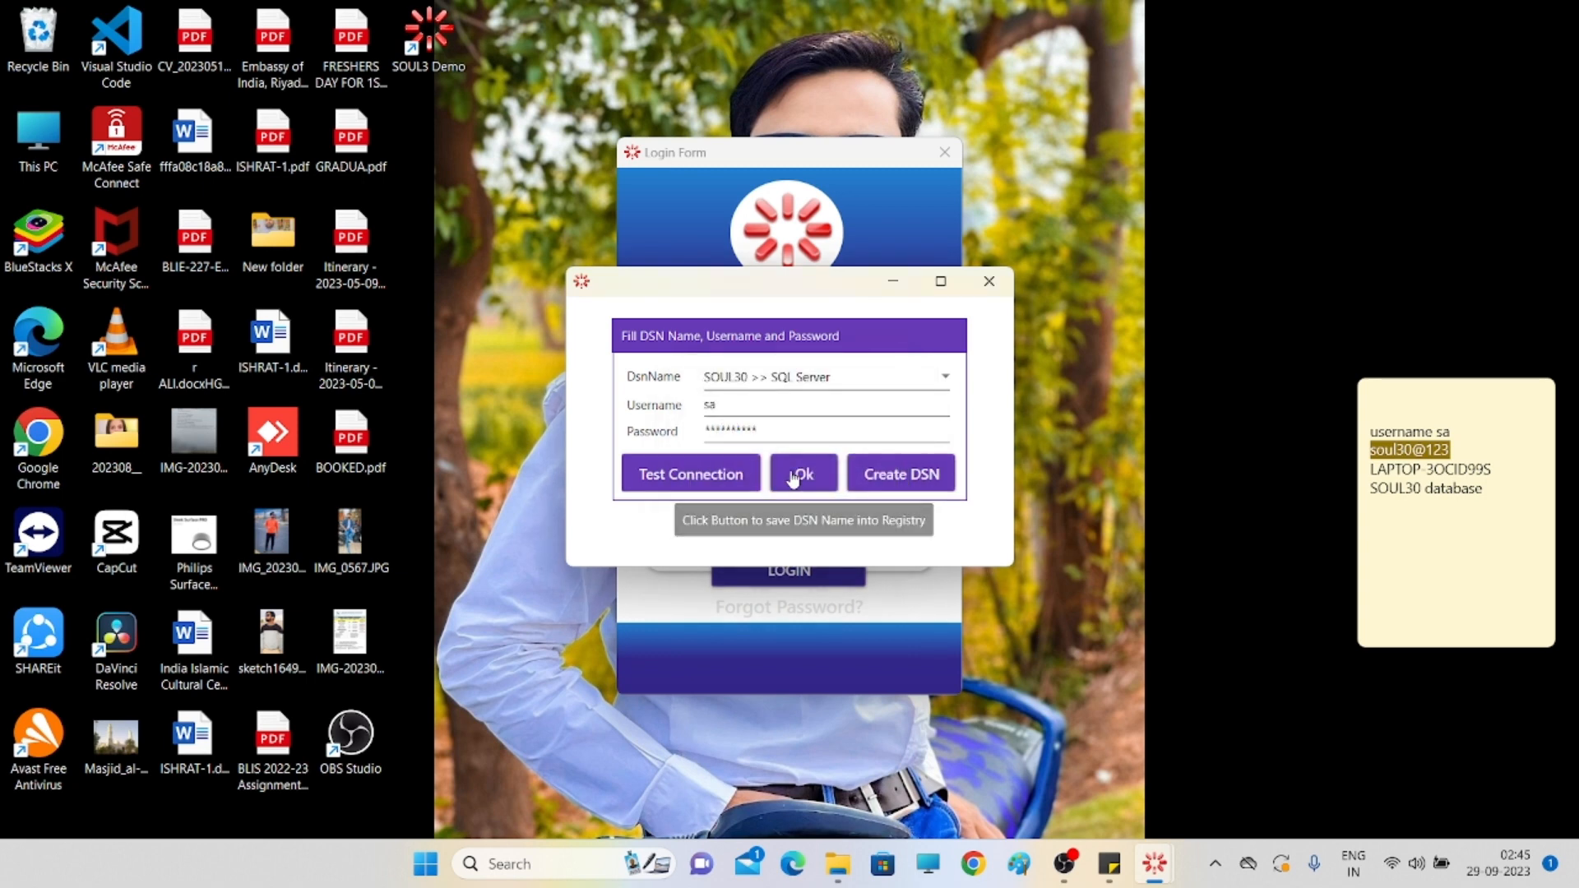
{"action": "left_click", "coordinate": [794, 477]}
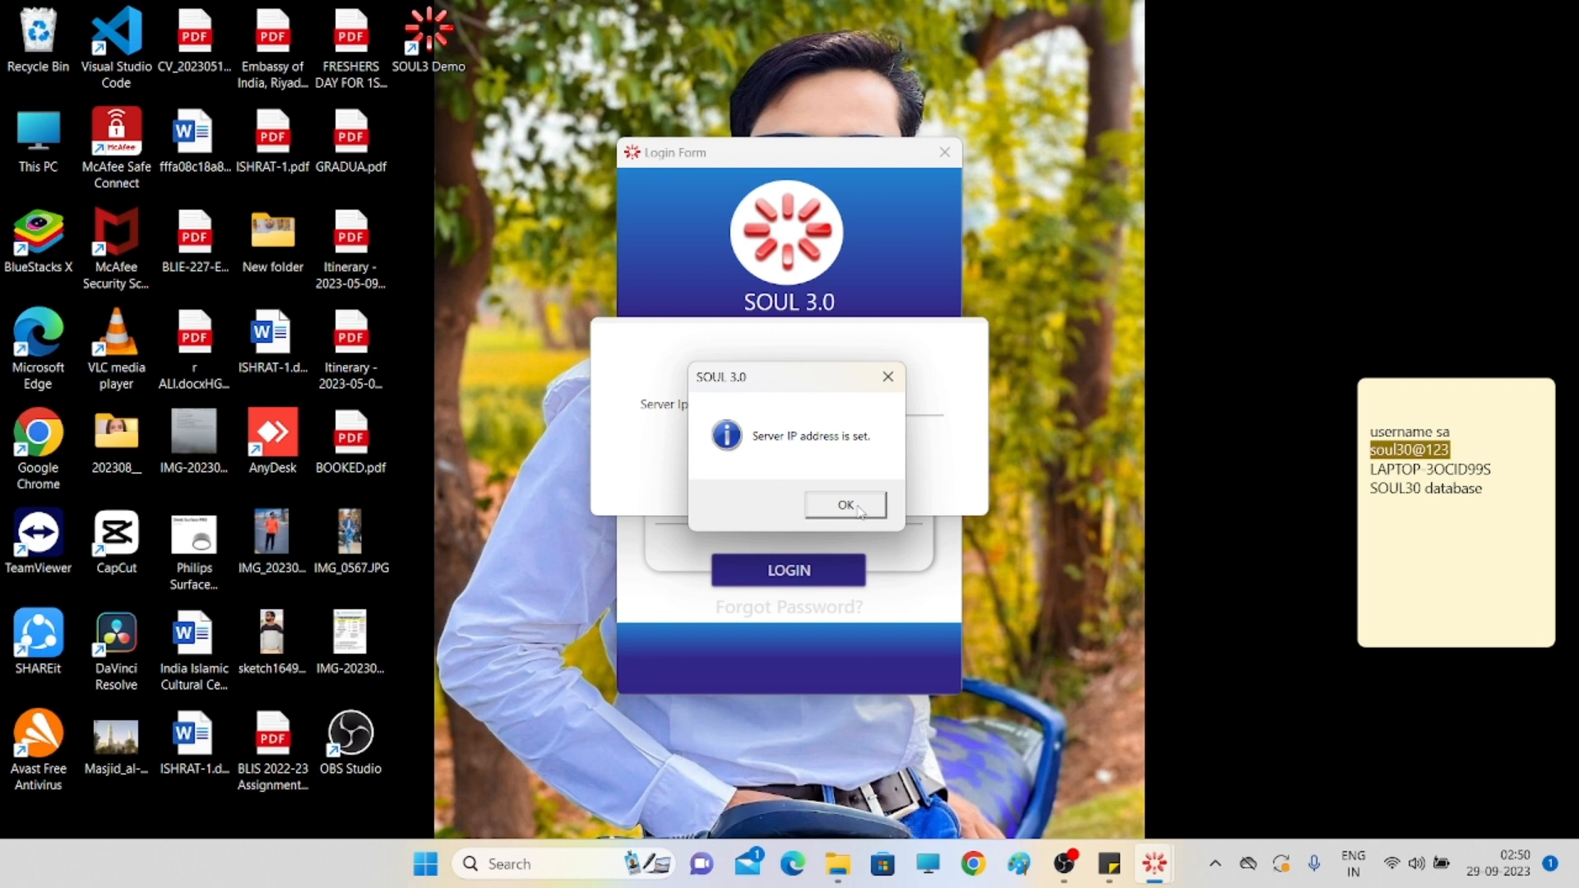
{"action": "left_click", "coordinate": [857, 512]}
{"action": "left_click", "coordinate": [858, 511]}
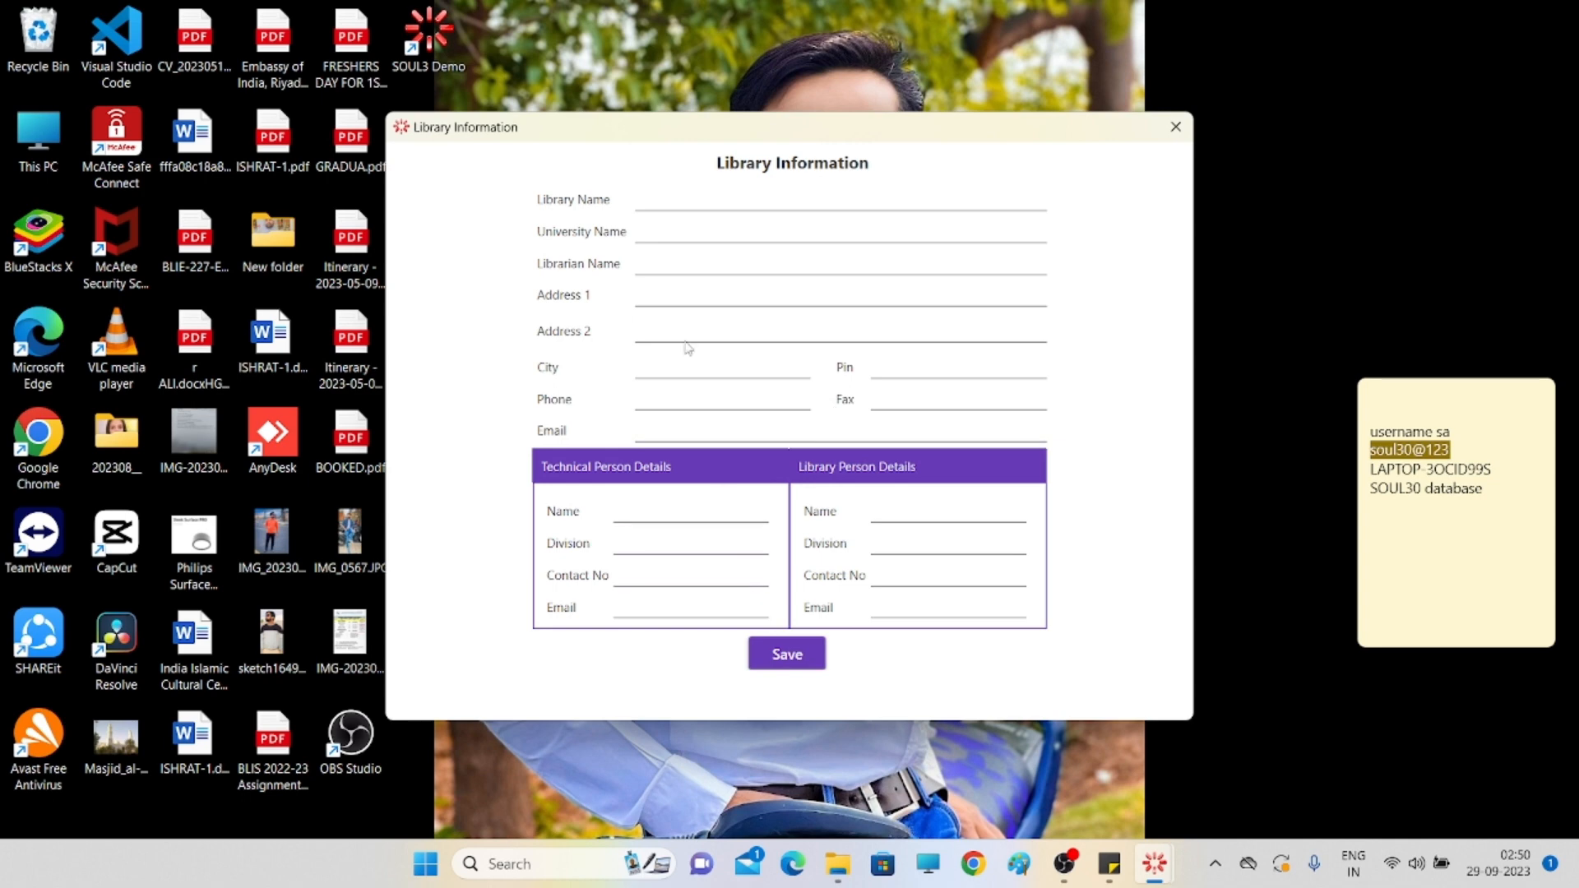
- Step through the empty Library Information fields and dismiss the 'Email is not valid' warning
{"action": "left_click", "coordinate": [718, 197]}
{"action": "key", "text": "Tab"}
{"action": "key", "text": "Tab"}
{"action": "key", "text": "Tab"}
{"action": "key", "text": "Tab"}
{"action": "key", "text": "Tab"}
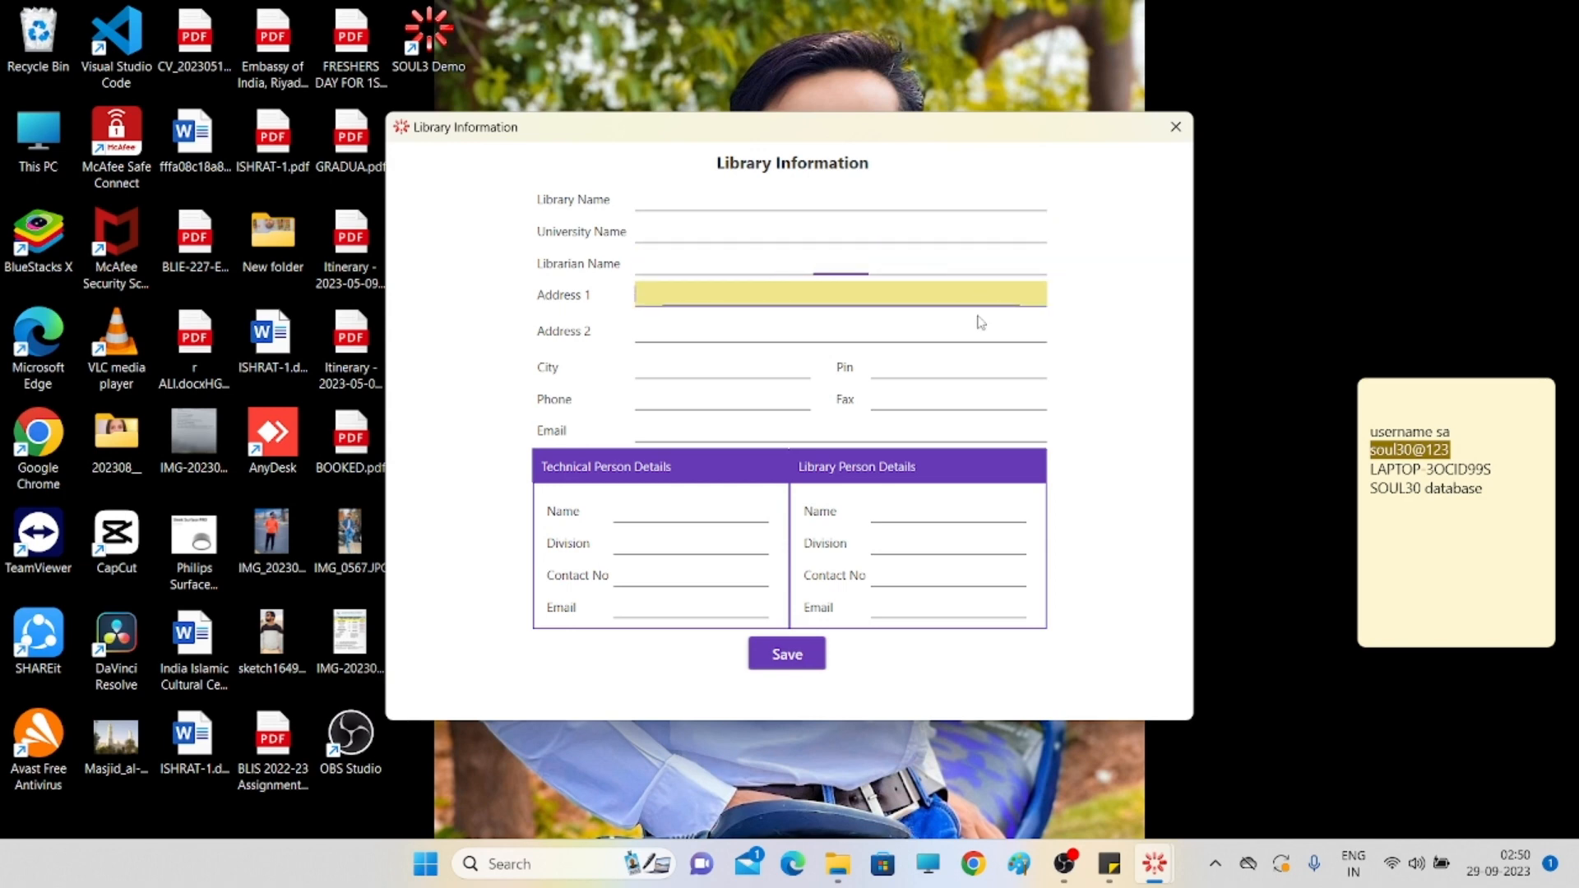
{"action": "left_click", "coordinate": [987, 414]}
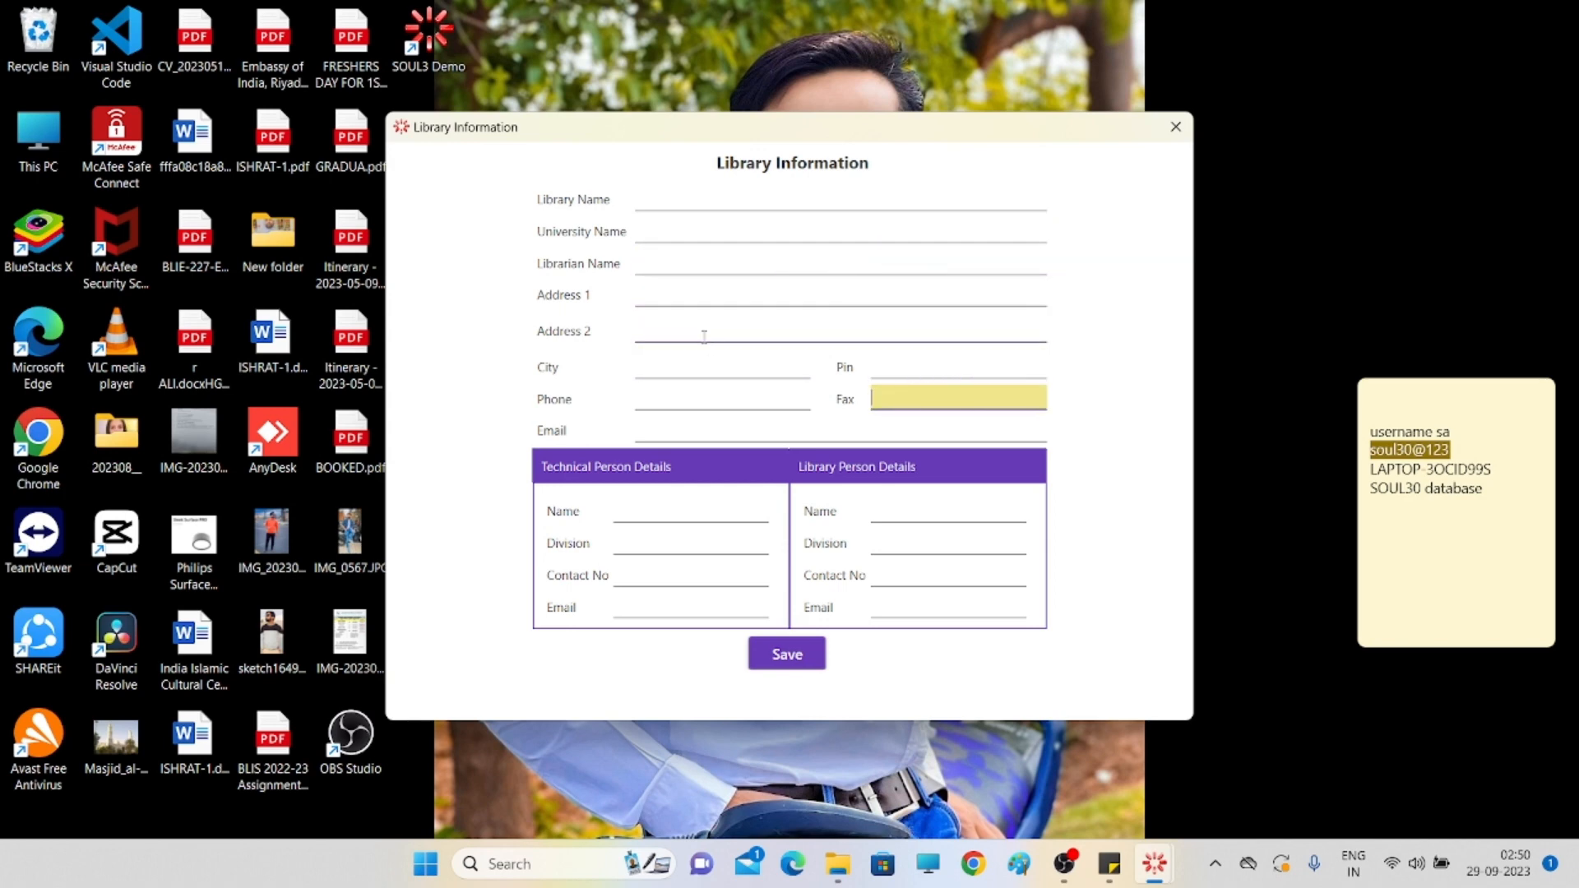
{"action": "left_click", "coordinate": [711, 369]}
{"action": "left_click", "coordinate": [719, 401]}
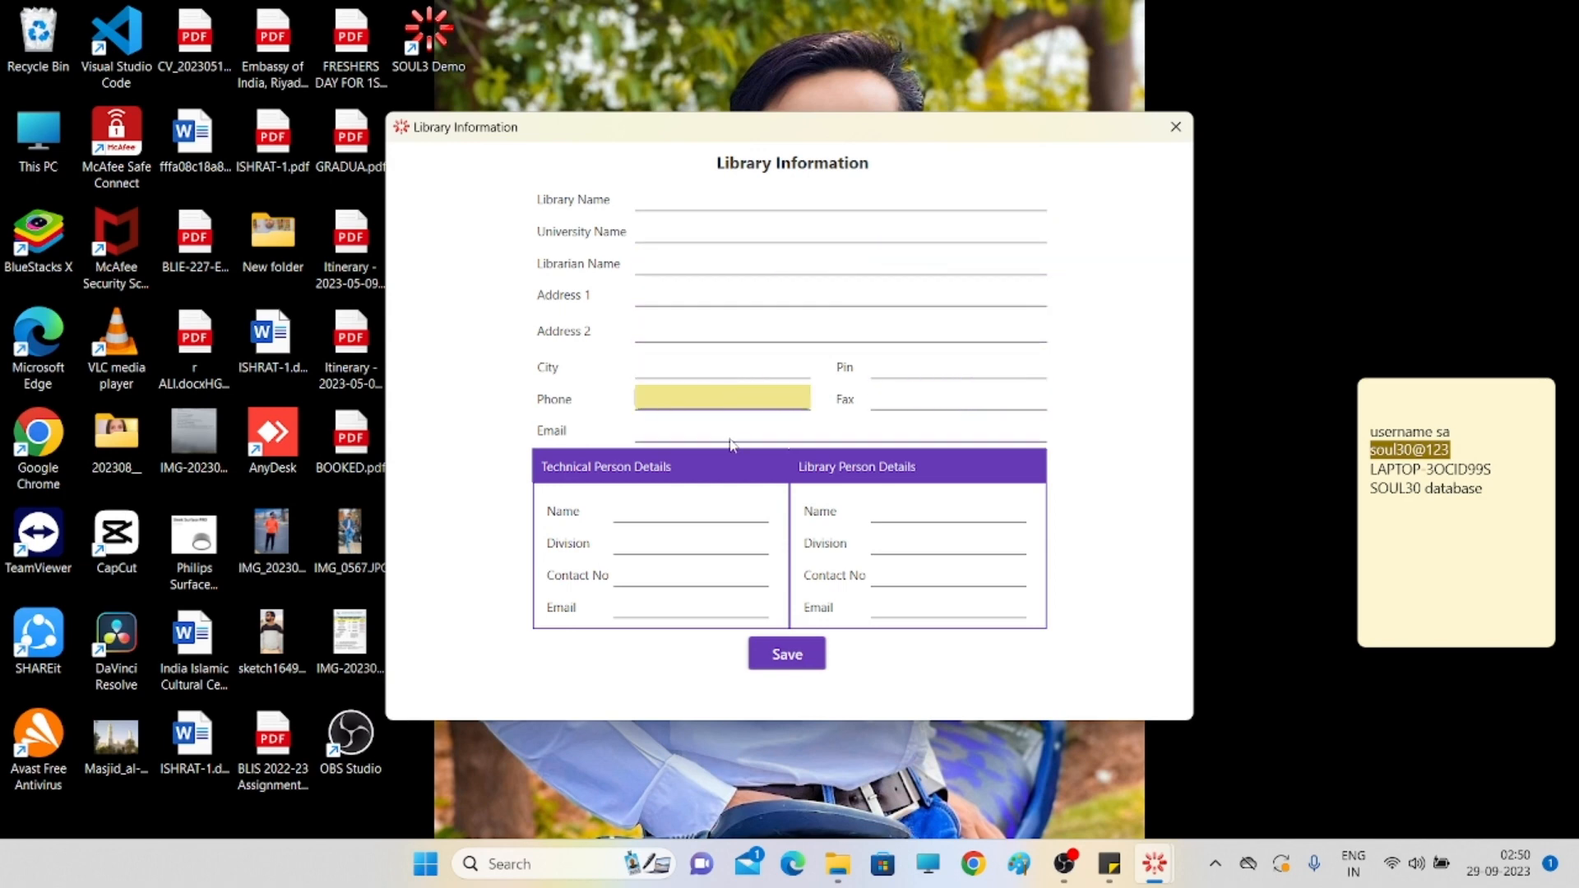
{"action": "left_click", "coordinate": [734, 433]}
{"action": "left_click", "coordinate": [728, 549]}
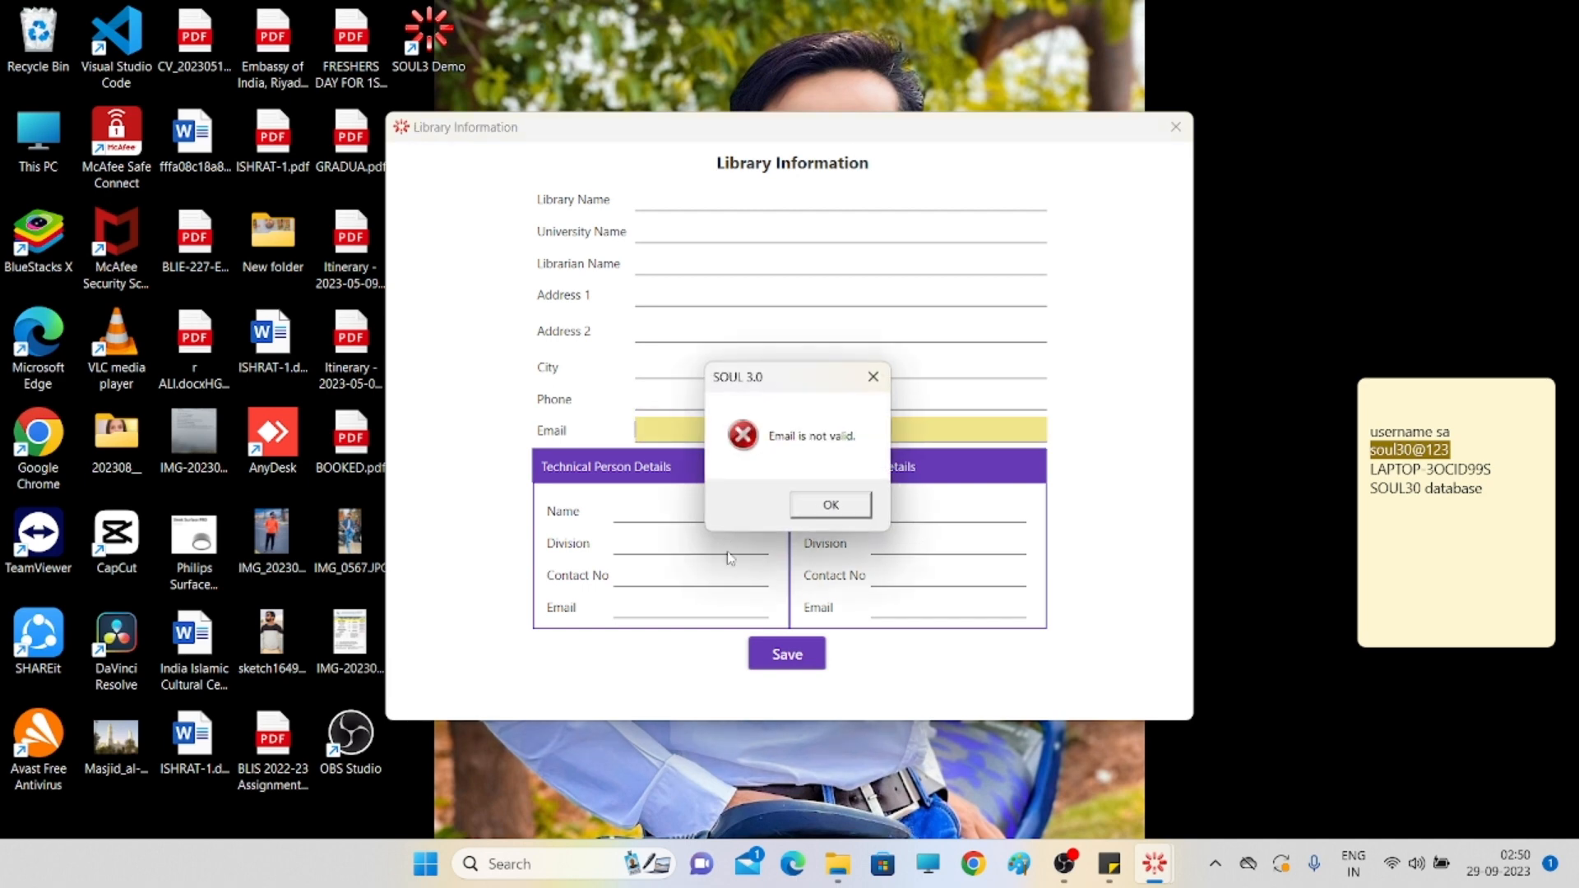
{"action": "left_click", "coordinate": [832, 507]}
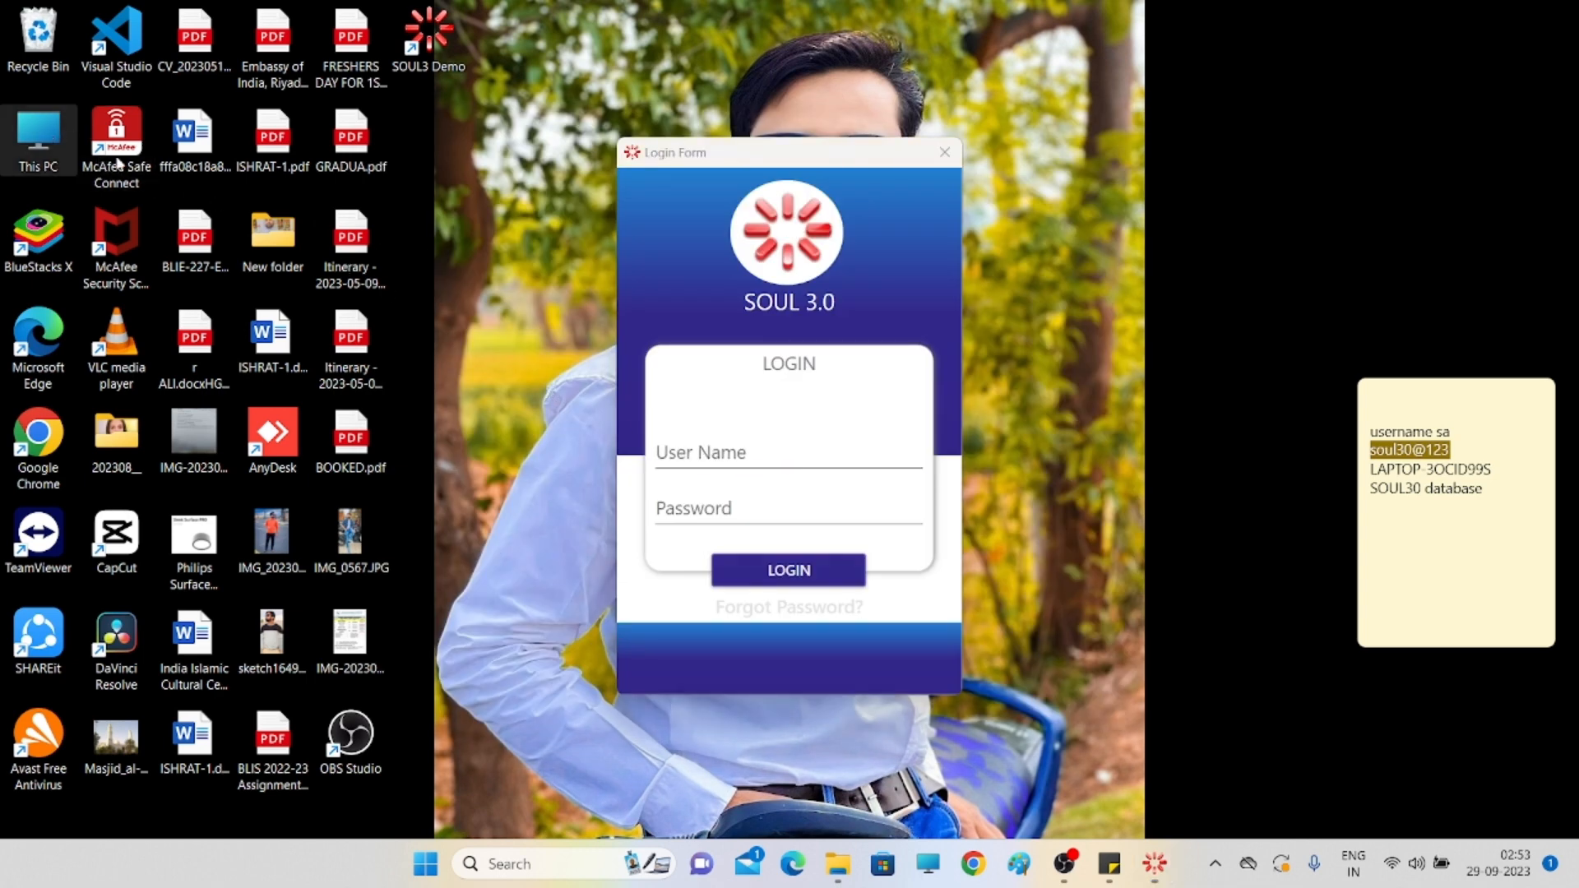
- Open the SOUL 2.0 library automation PDF from Downloads, scroll back to its top, and close it
{"action": "double_click", "coordinate": [41, 136]}
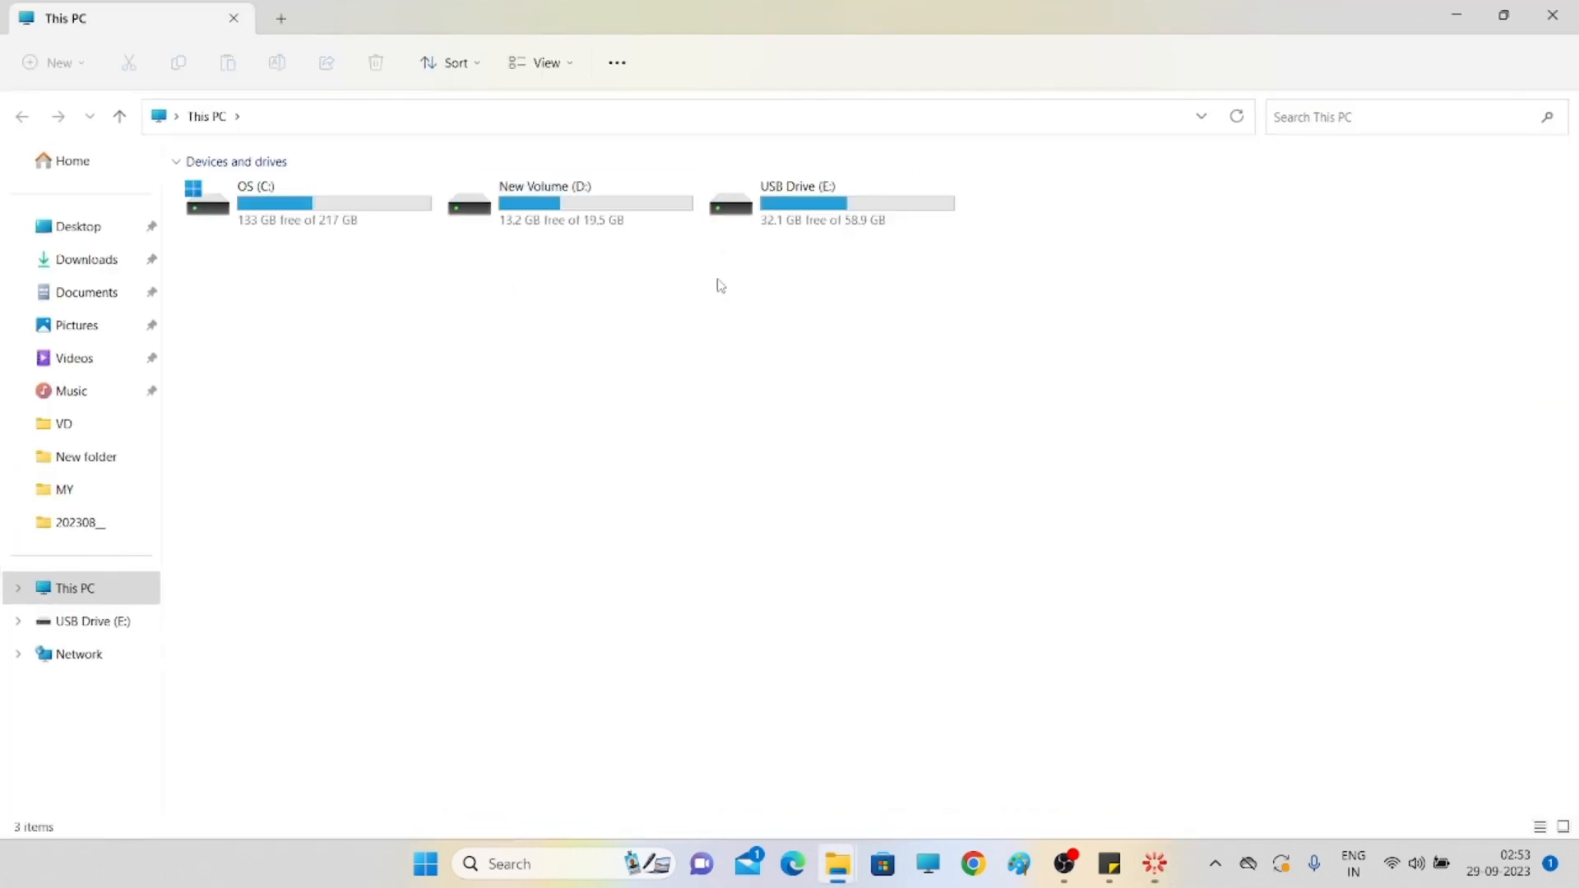
{"action": "left_click", "coordinate": [109, 258]}
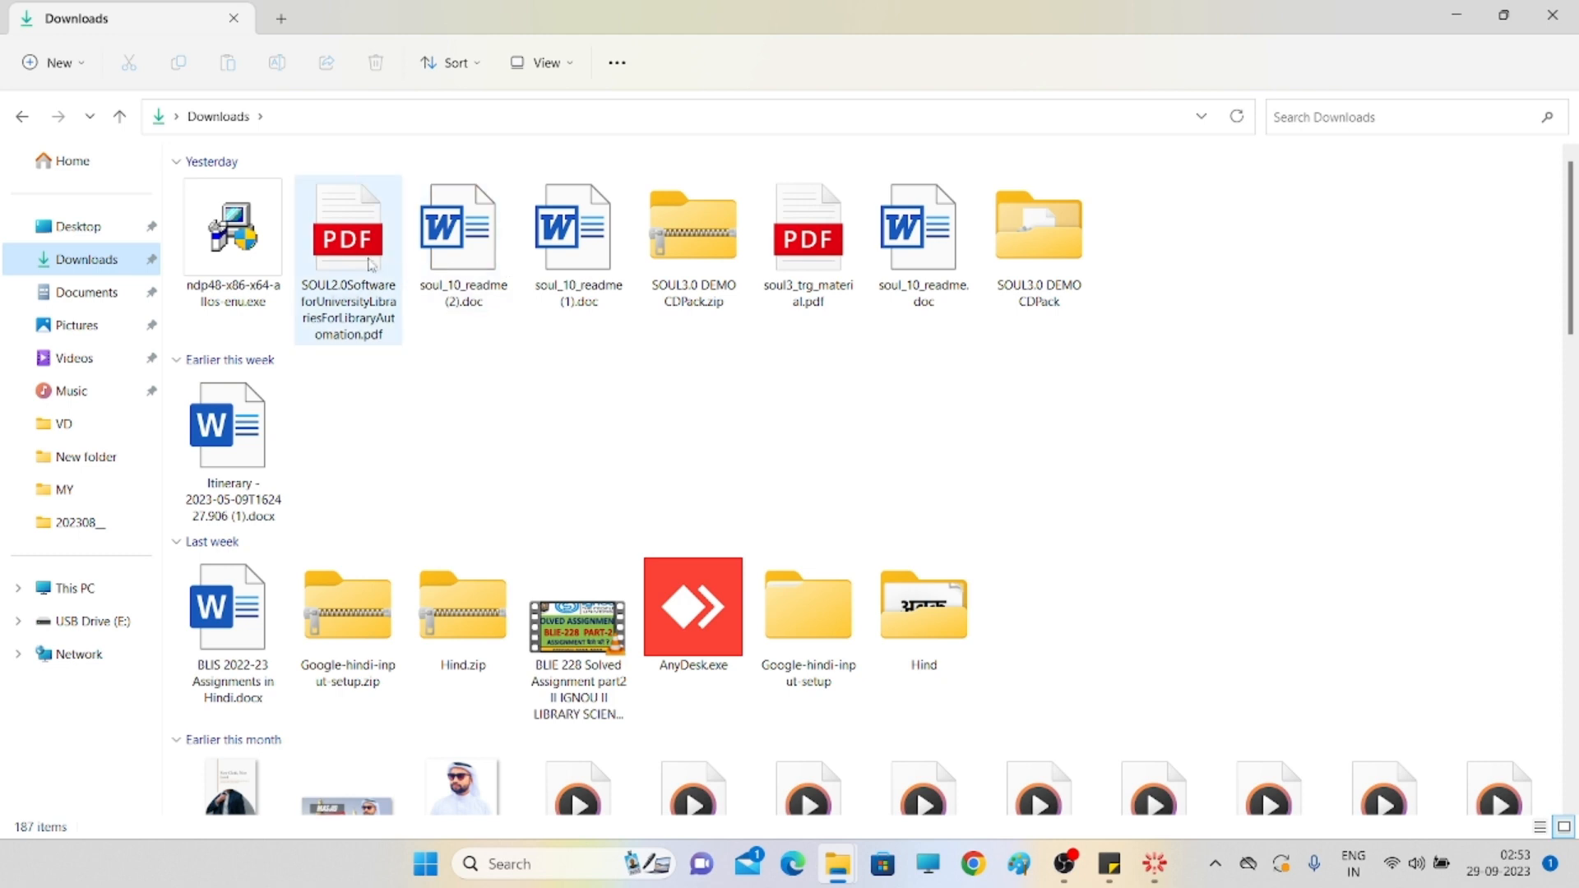
{"action": "left_click", "coordinate": [372, 263]}
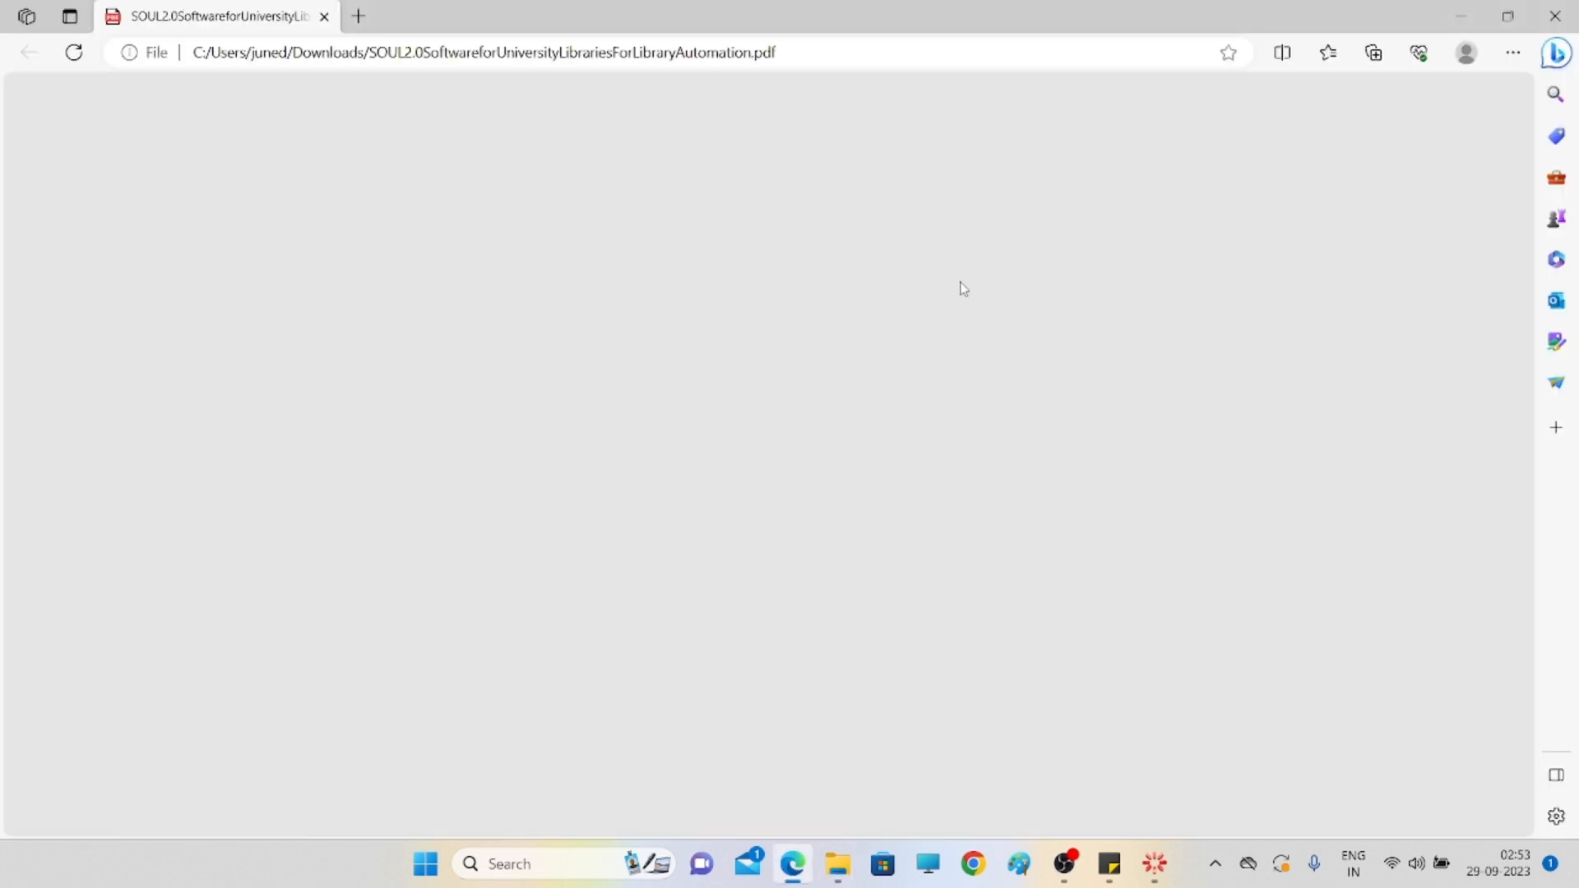
{"action": "scroll", "coordinate": [864, 310], "scroll_direction": "up", "scroll_amount": 10}
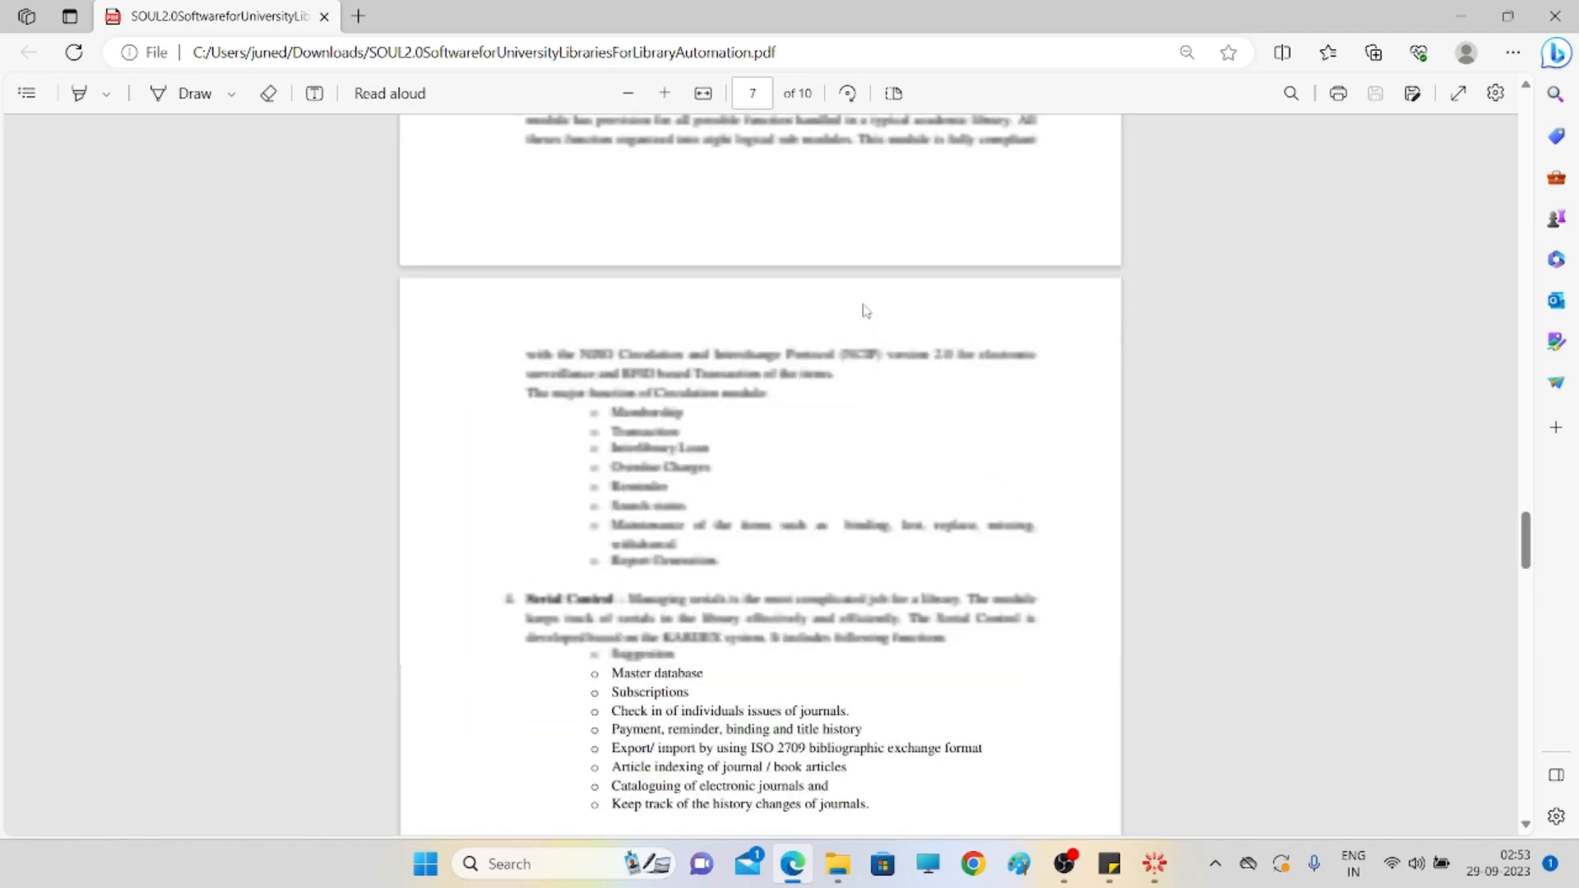
{"action": "scroll", "coordinate": [1489, 411], "scroll_direction": "up", "scroll_amount": 10}
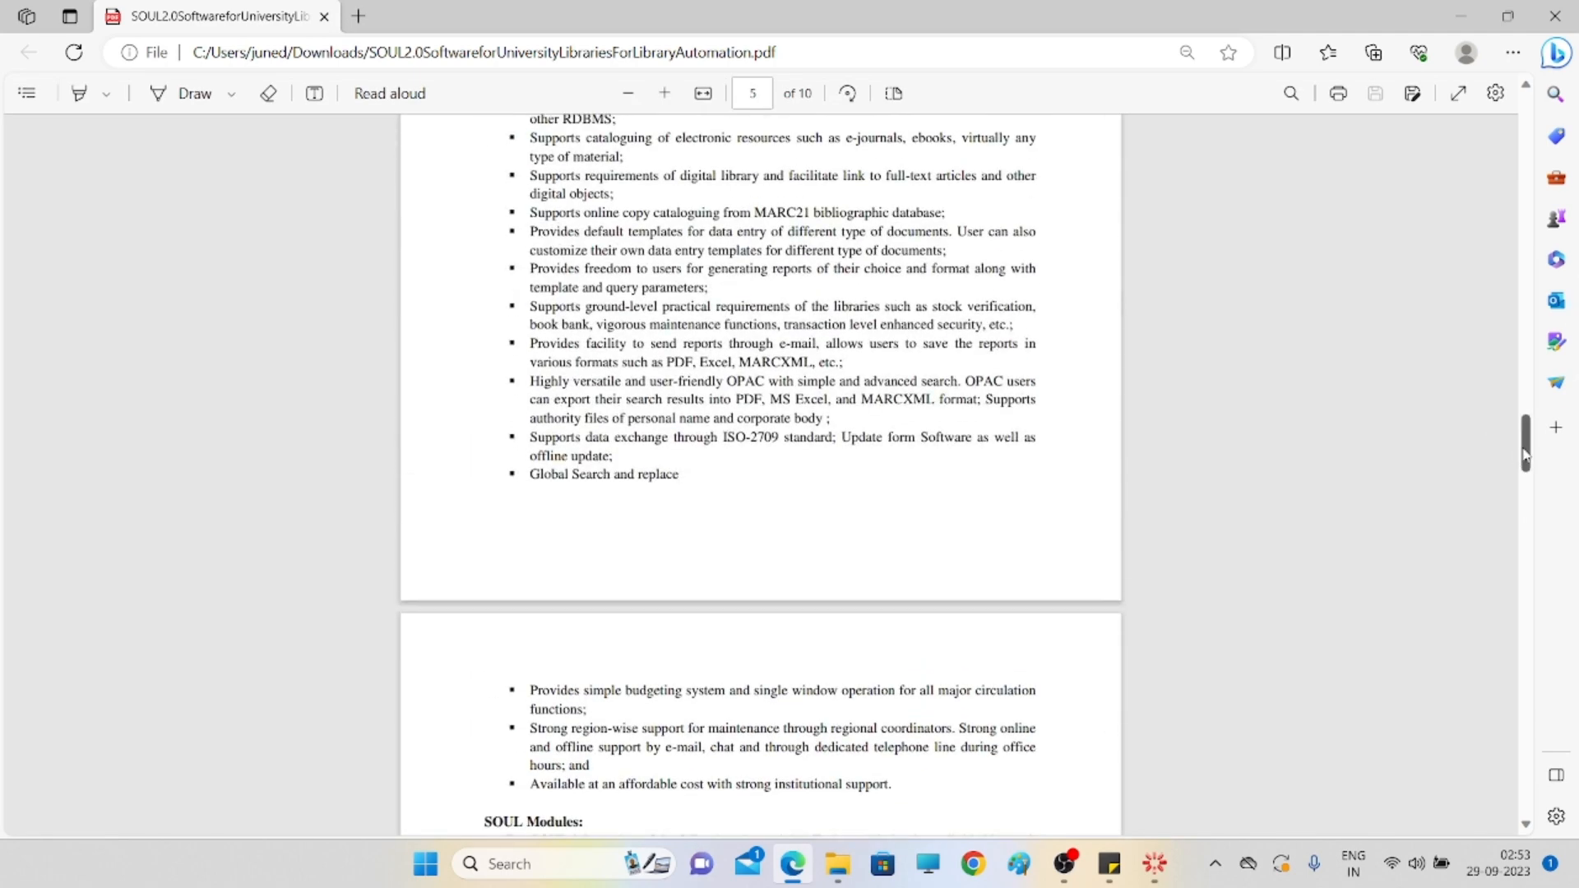
{"action": "scroll", "coordinate": [1483, 276], "scroll_direction": "up", "scroll_amount": 15}
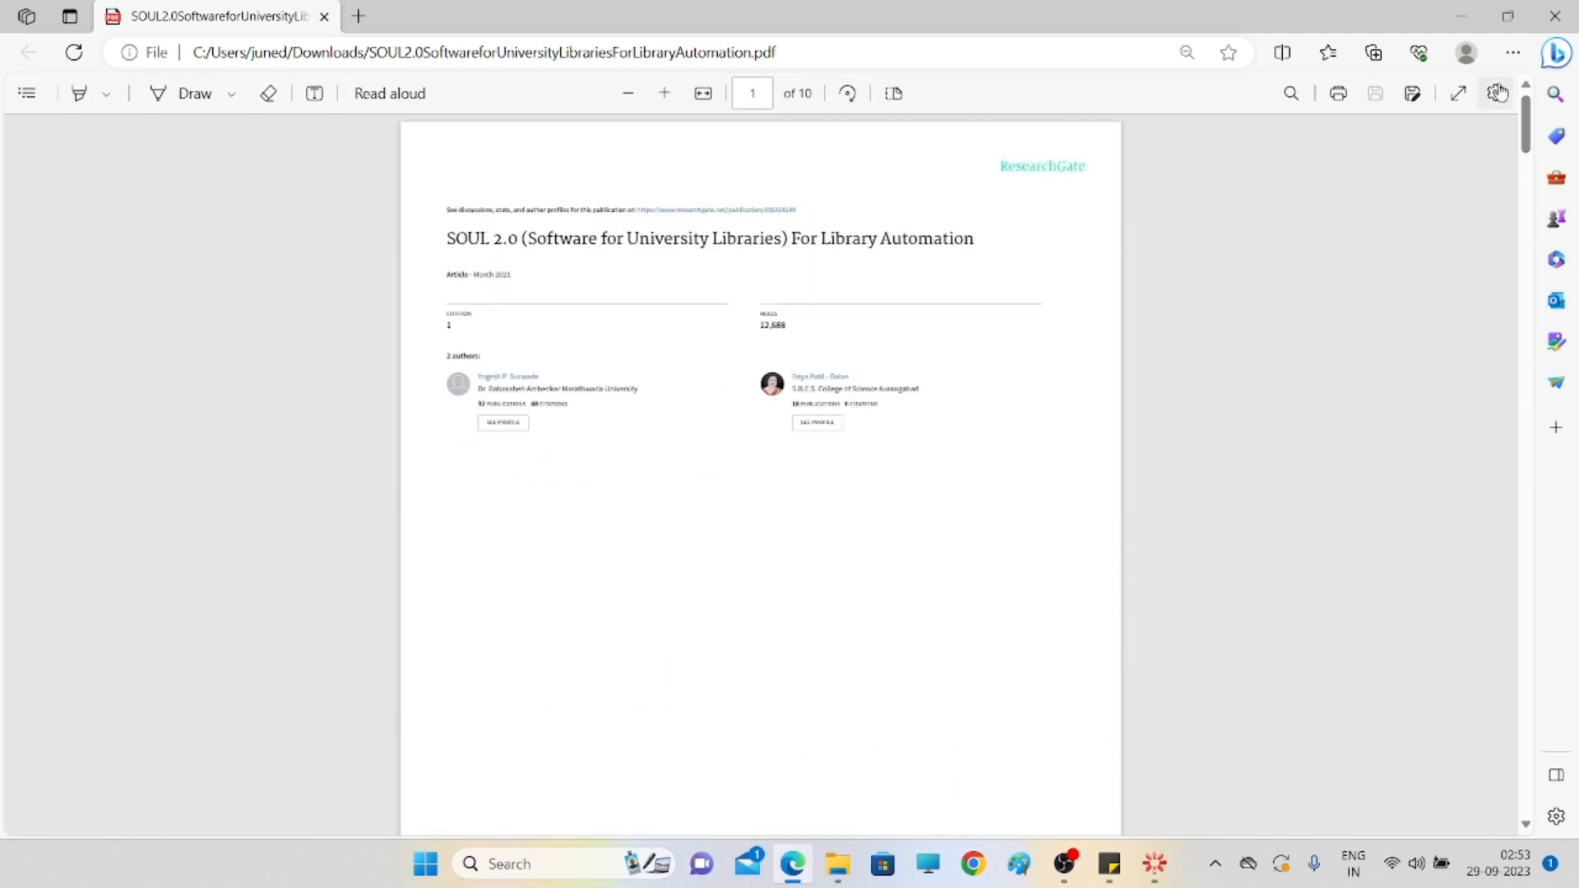
{"action": "left_click", "coordinate": [1571, 14]}
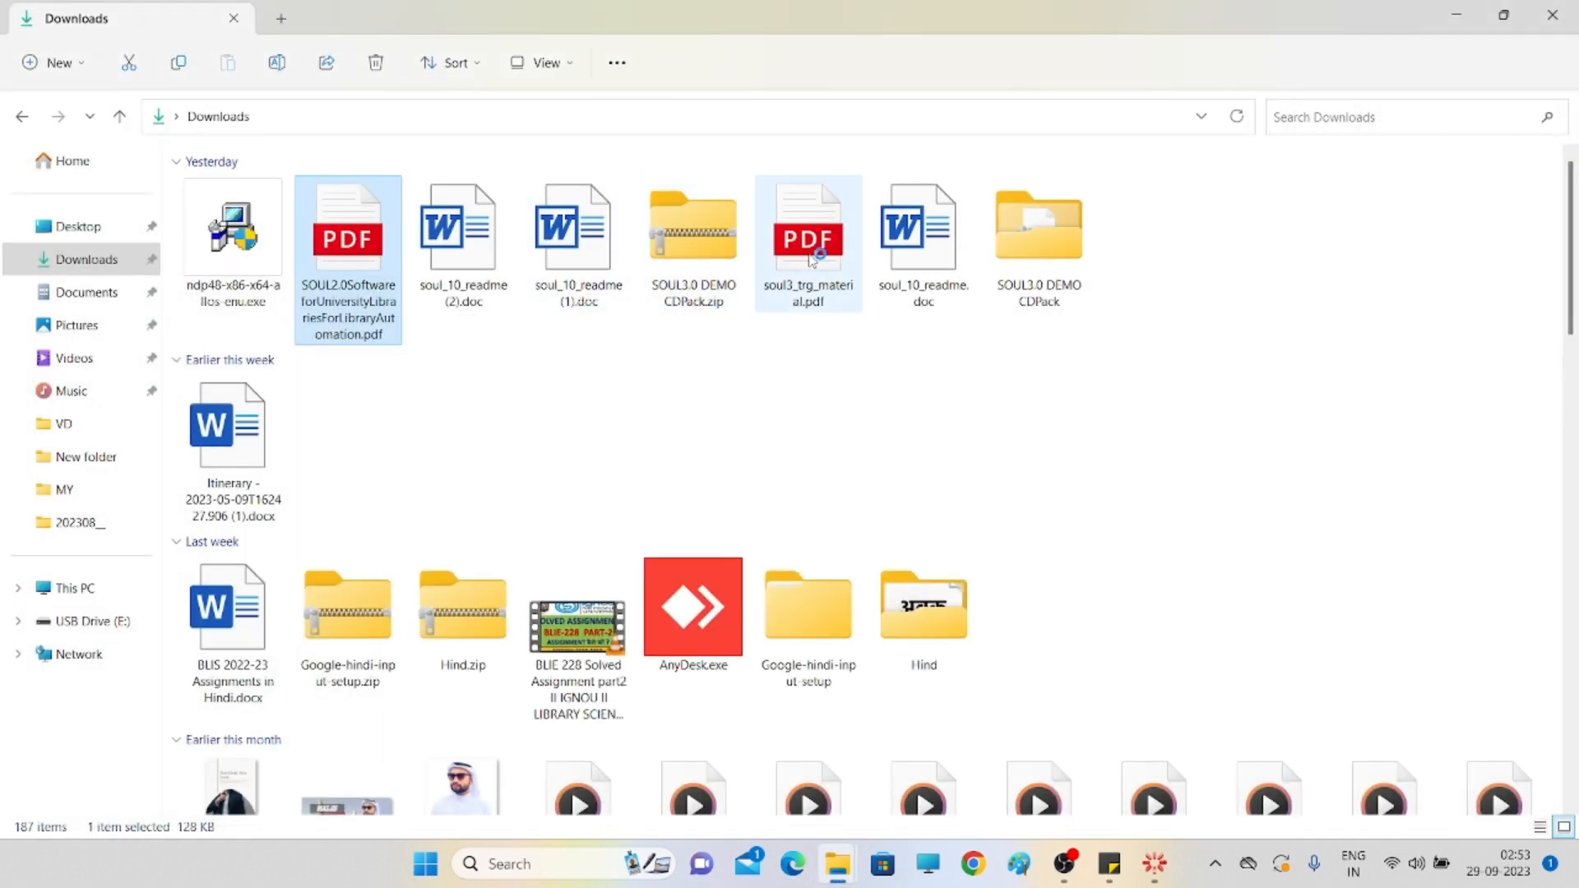
- Open soul3_trg_material.pdf and select the login user name listed in it
{"action": "double_click", "coordinate": [810, 258]}
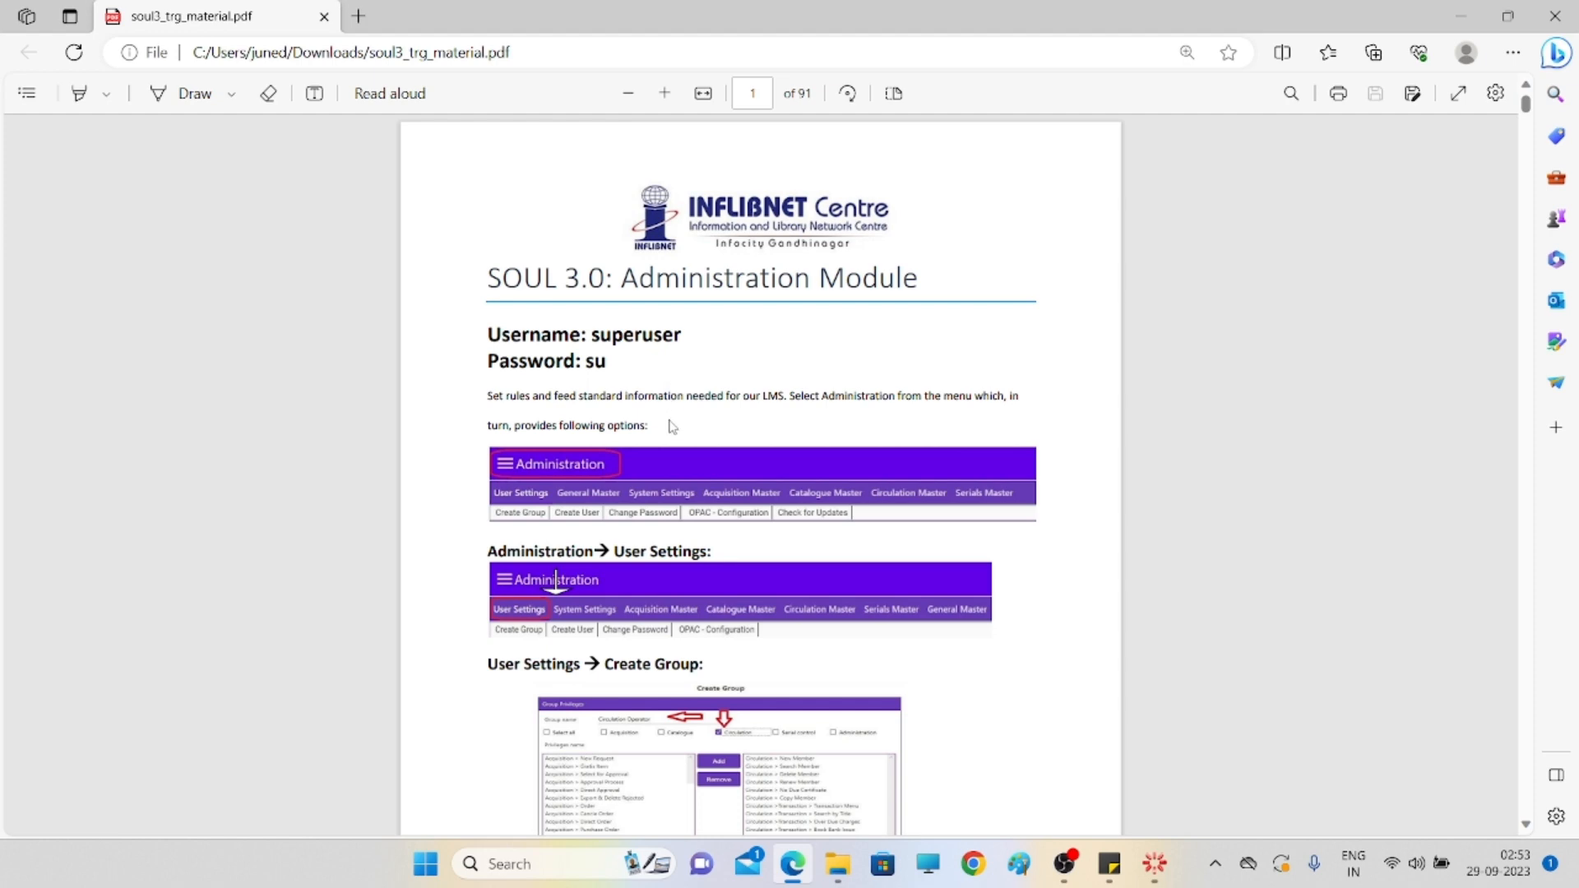
{"action": "scroll", "coordinate": [672, 425], "scroll_direction": "up", "scroll_amount": 5}
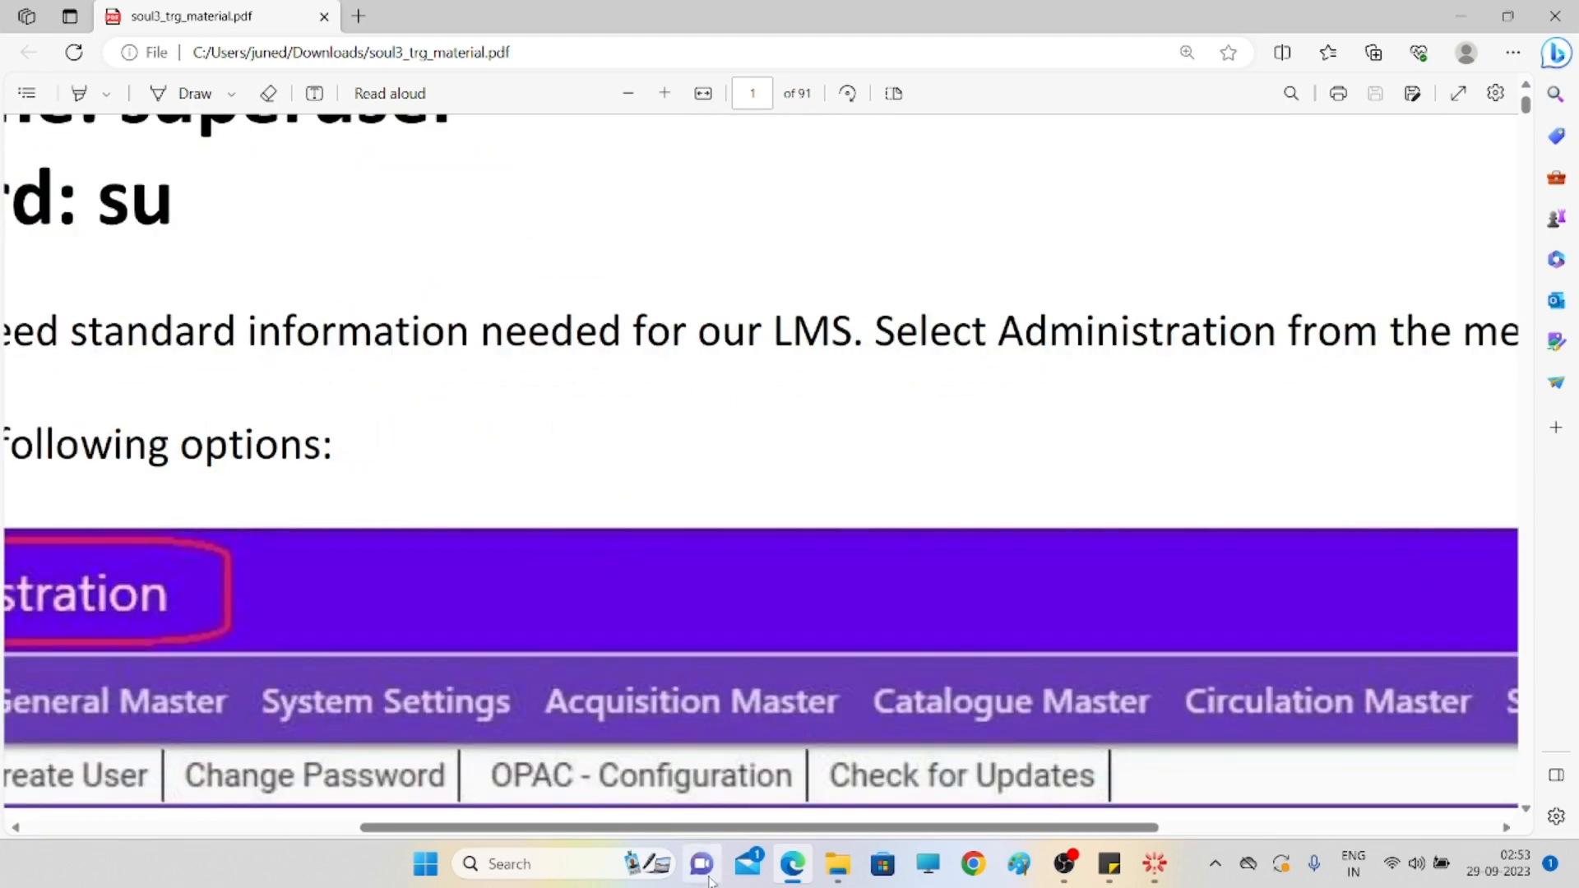
{"action": "left_click_drag", "start_coordinate": [699, 831], "coordinate": [366, 830]}
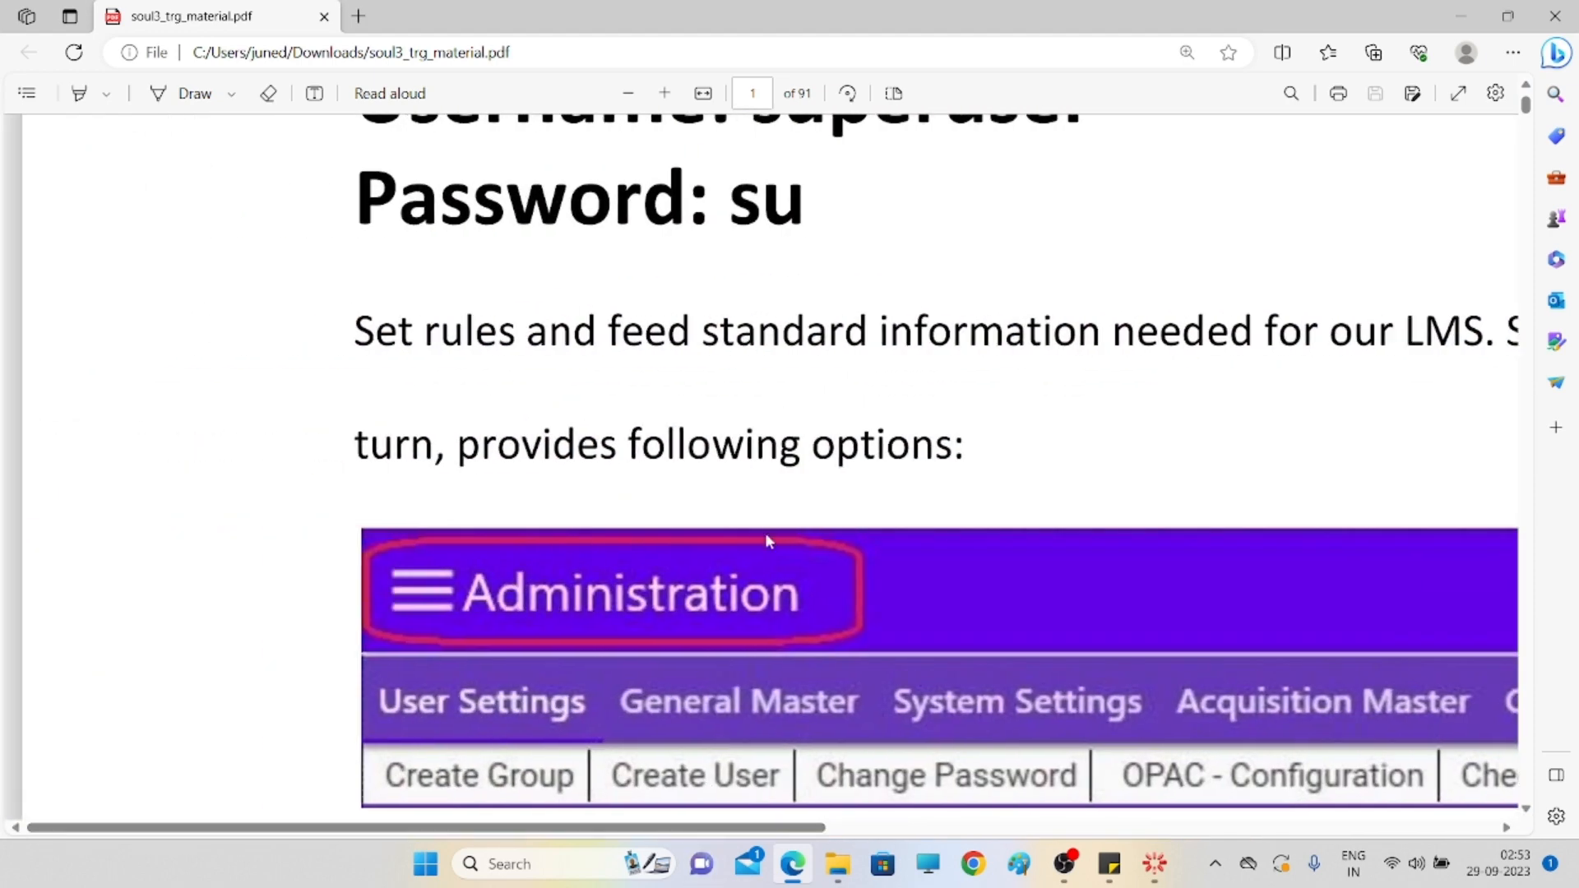
{"action": "scroll", "coordinate": [1034, 360], "scroll_direction": "up", "scroll_amount": 5}
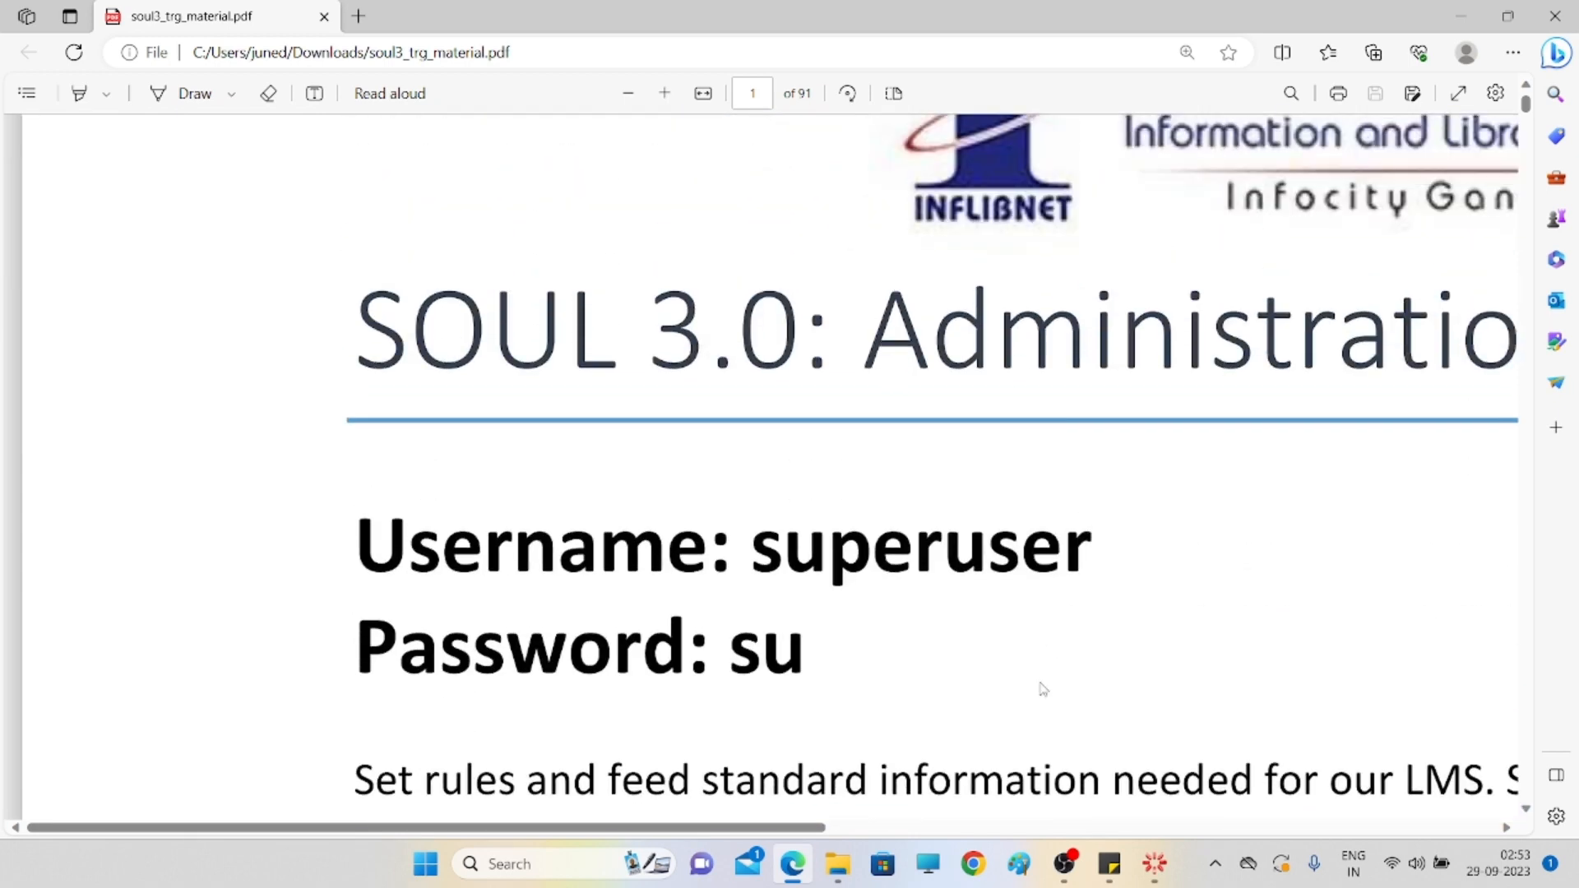
{"action": "left_click_drag", "start_coordinate": [748, 549], "coordinate": [1114, 552]}
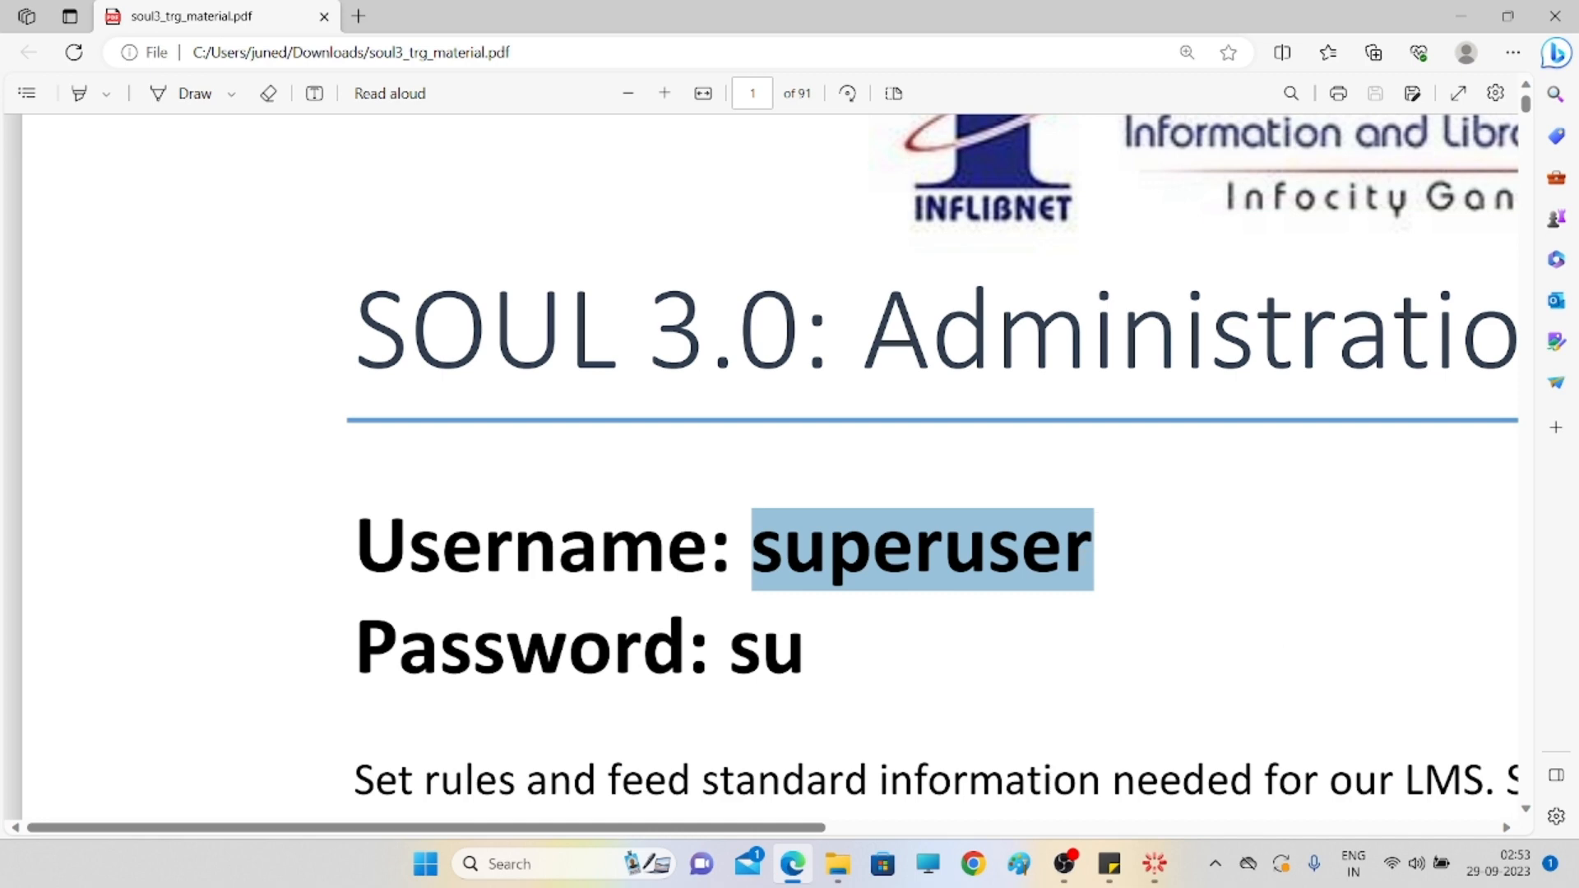
- Restore down the Edge window and minimize the Downloads folder to reveal the SOUL login form
{"action": "left_click", "coordinate": [1508, 16]}
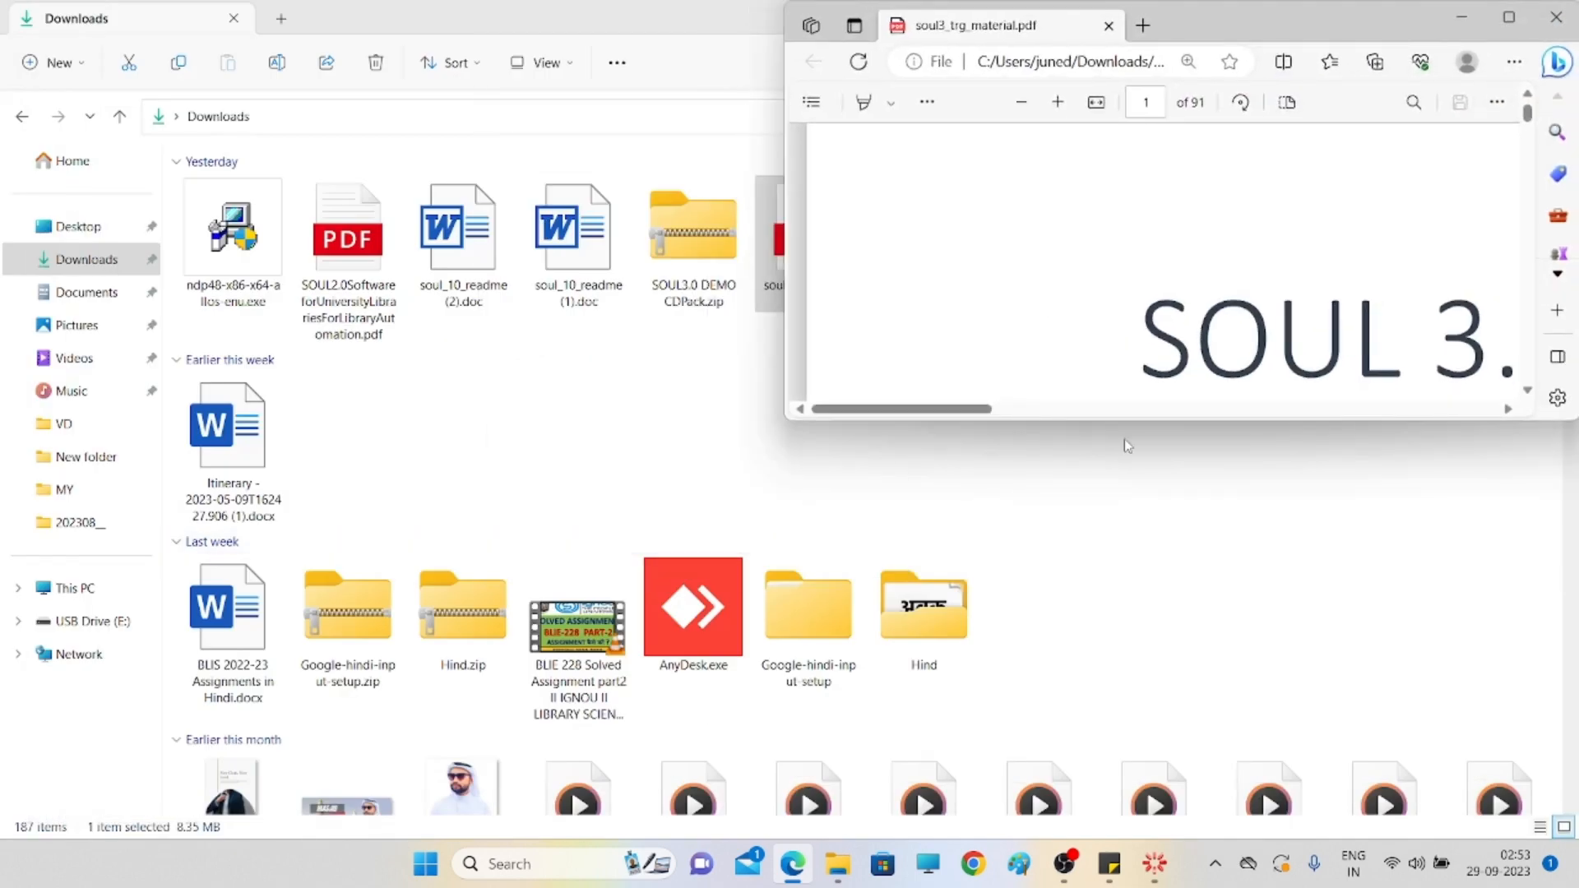
{"action": "left_click", "coordinate": [594, 19]}
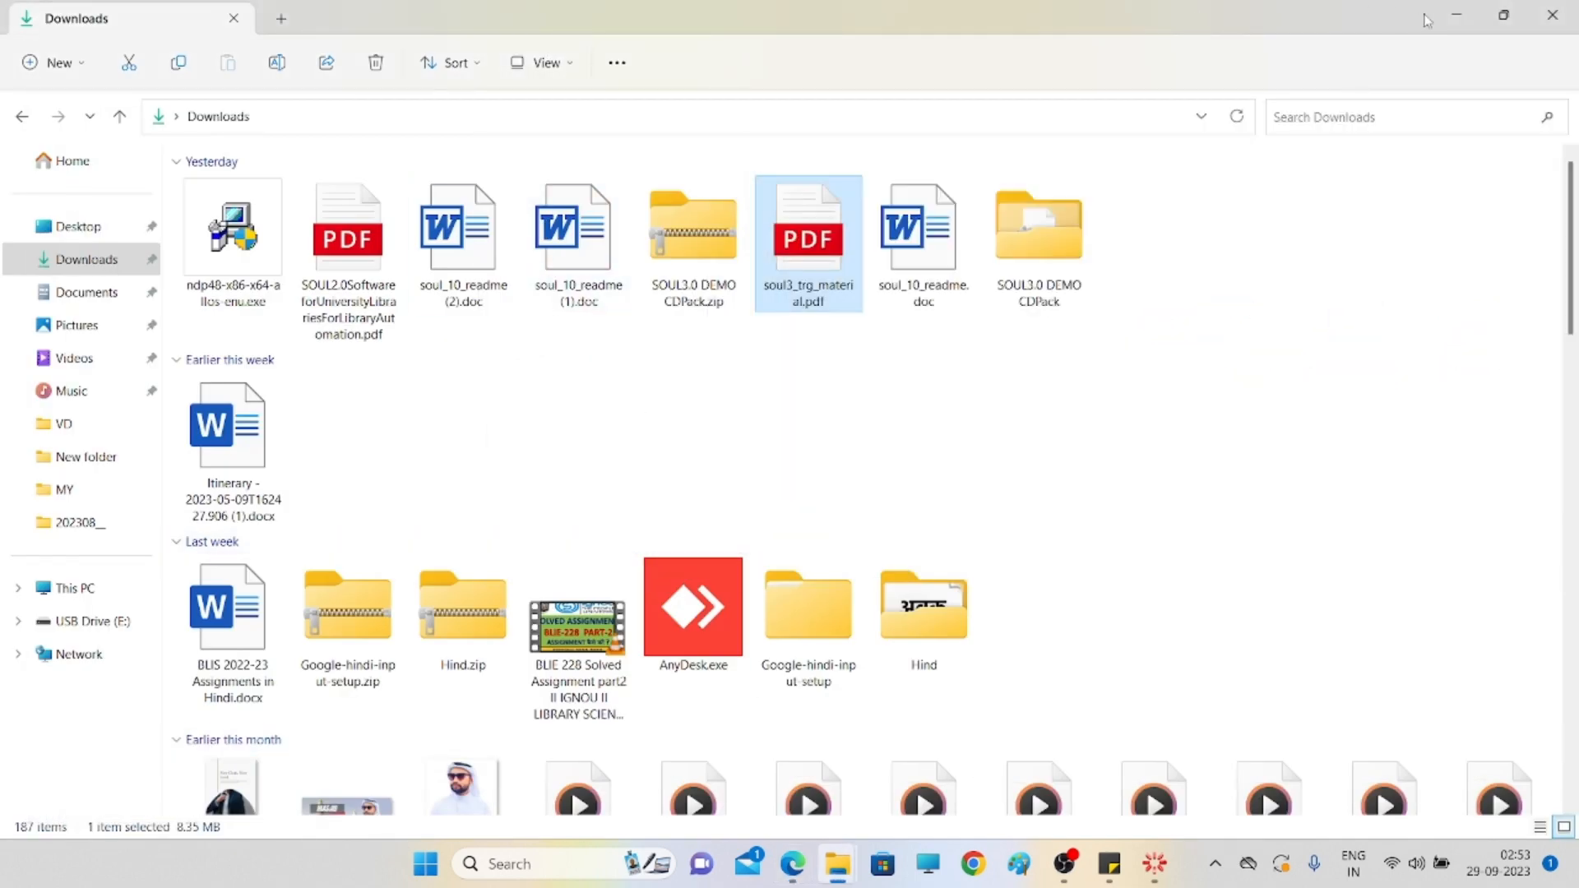
{"action": "left_click", "coordinate": [1456, 16]}
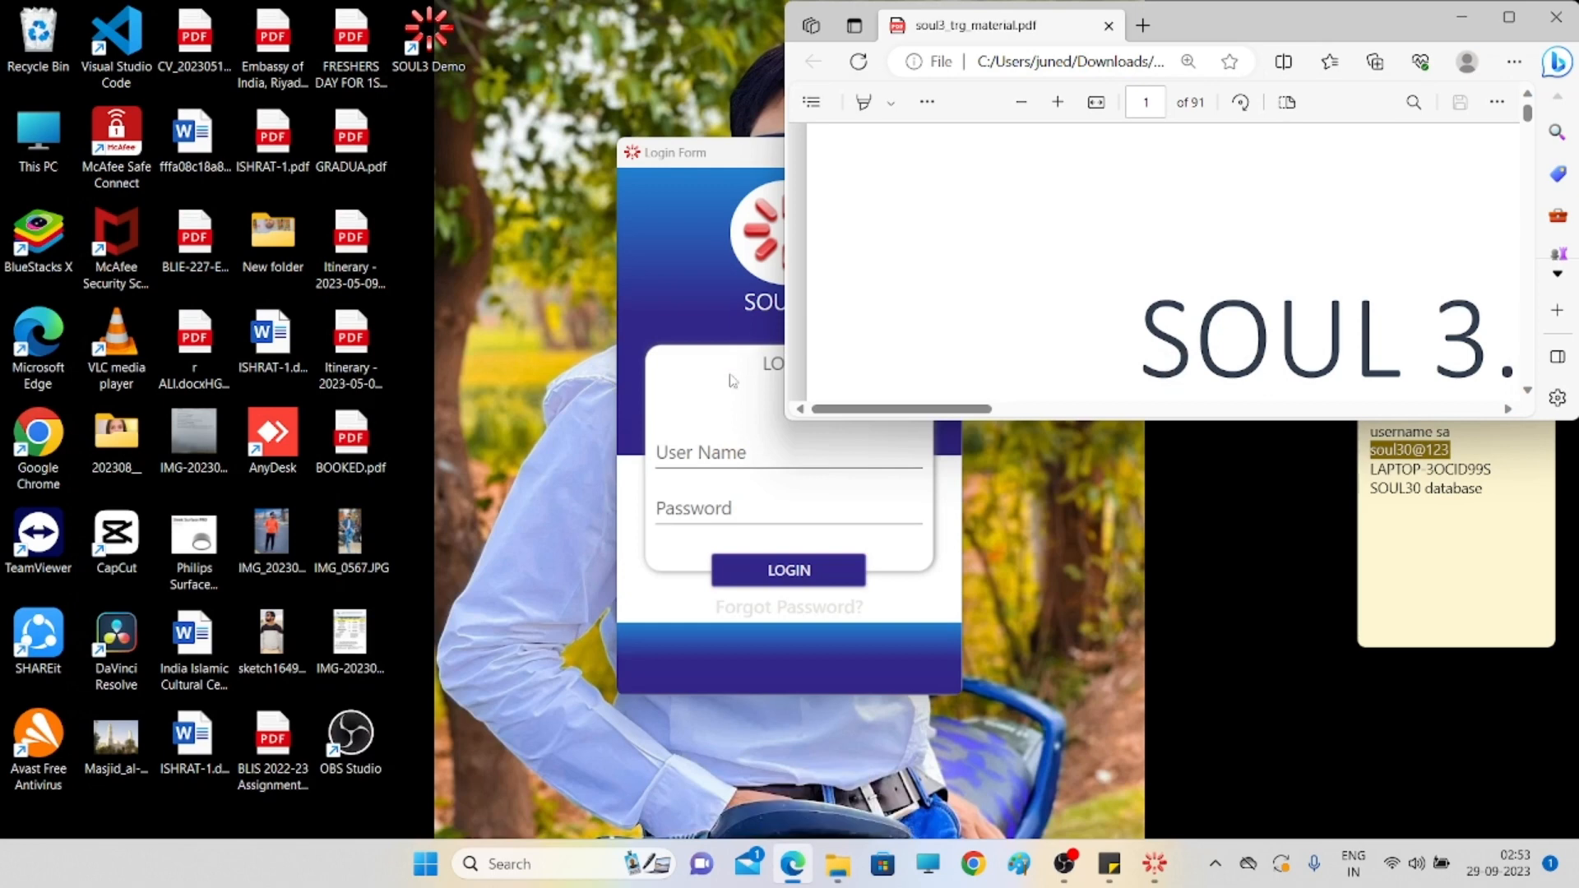
- Sign in to SOUL 3.0 as the superuser administrator, using the password from the training PDF
{"action": "left_click", "coordinate": [732, 161]}
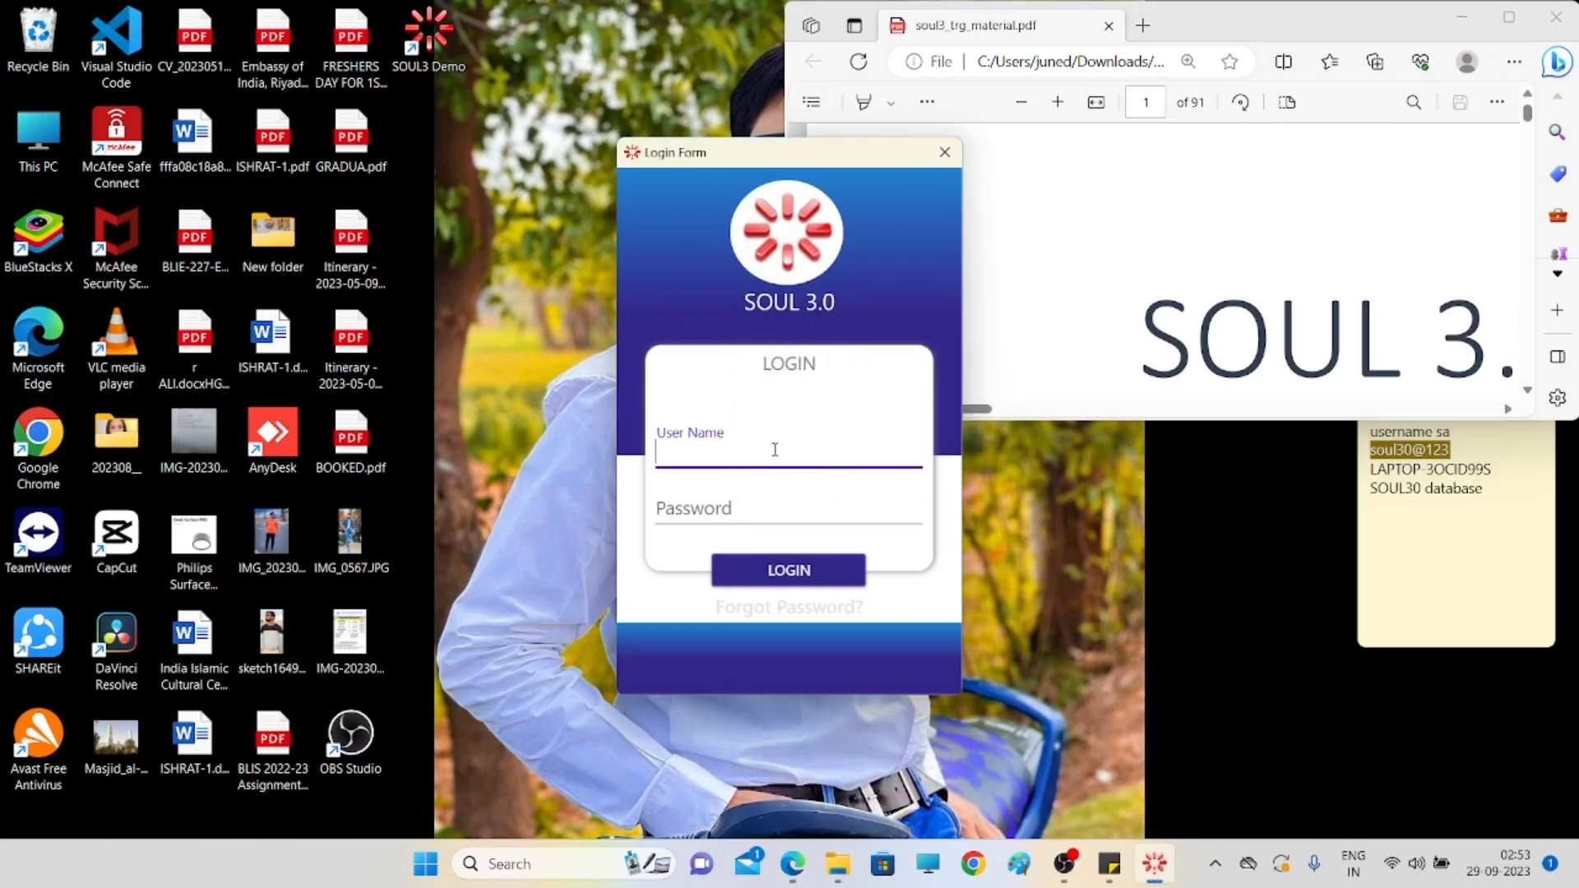
{"action": "type", "text": "superuser"}
{"action": "left_click", "coordinate": [749, 514]}
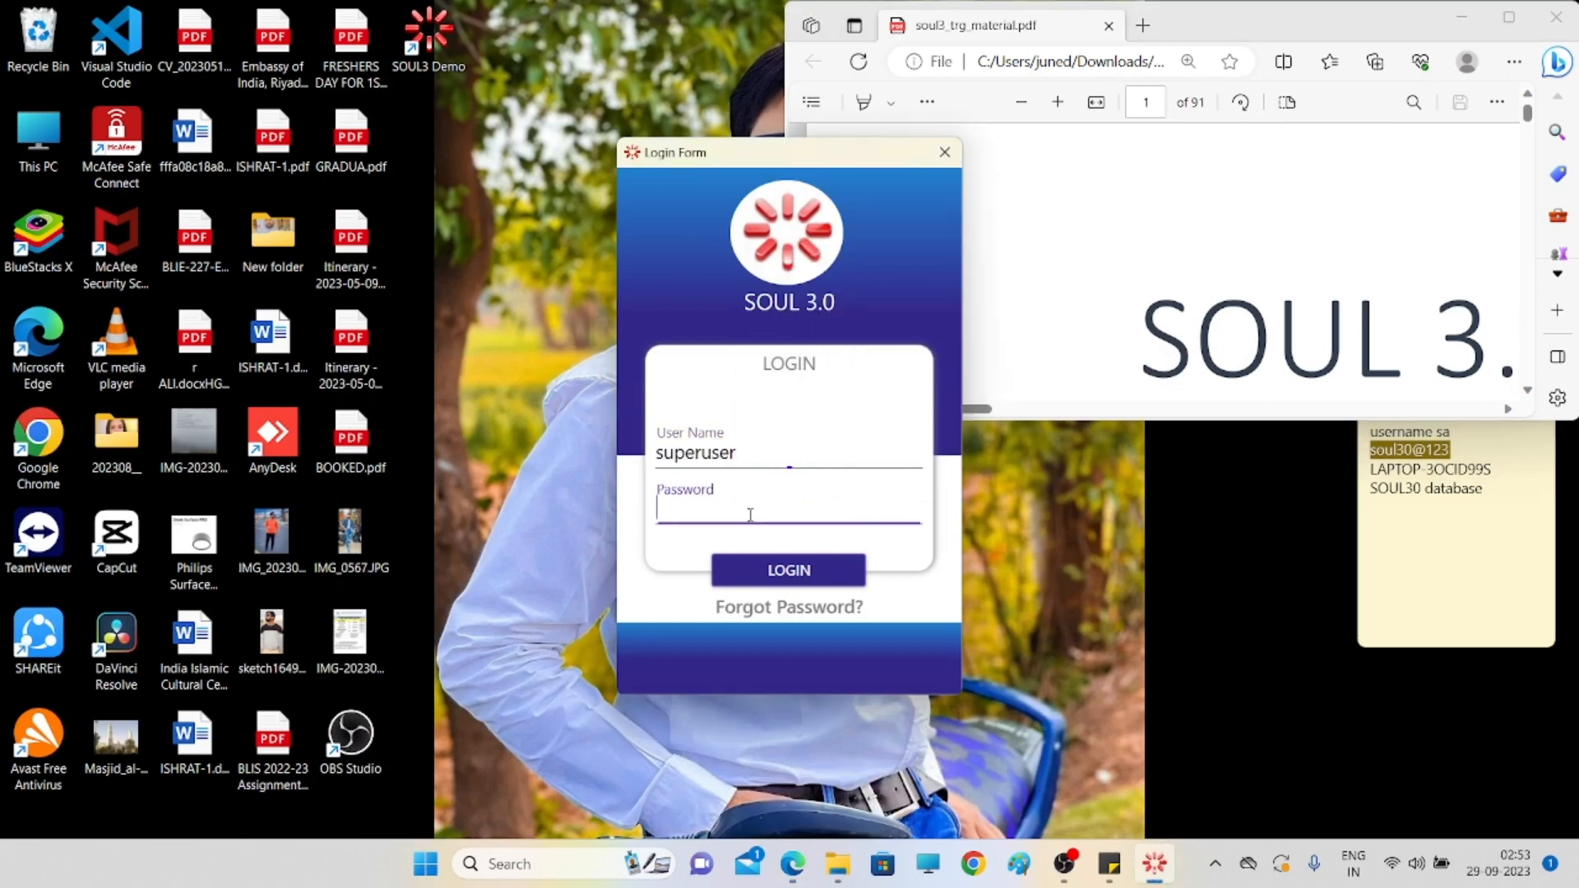
{"action": "scroll", "coordinate": [1183, 326], "scroll_direction": "down", "scroll_amount": 2}
{"action": "scroll", "coordinate": [1183, 326], "scroll_direction": "down", "scroll_amount": 3}
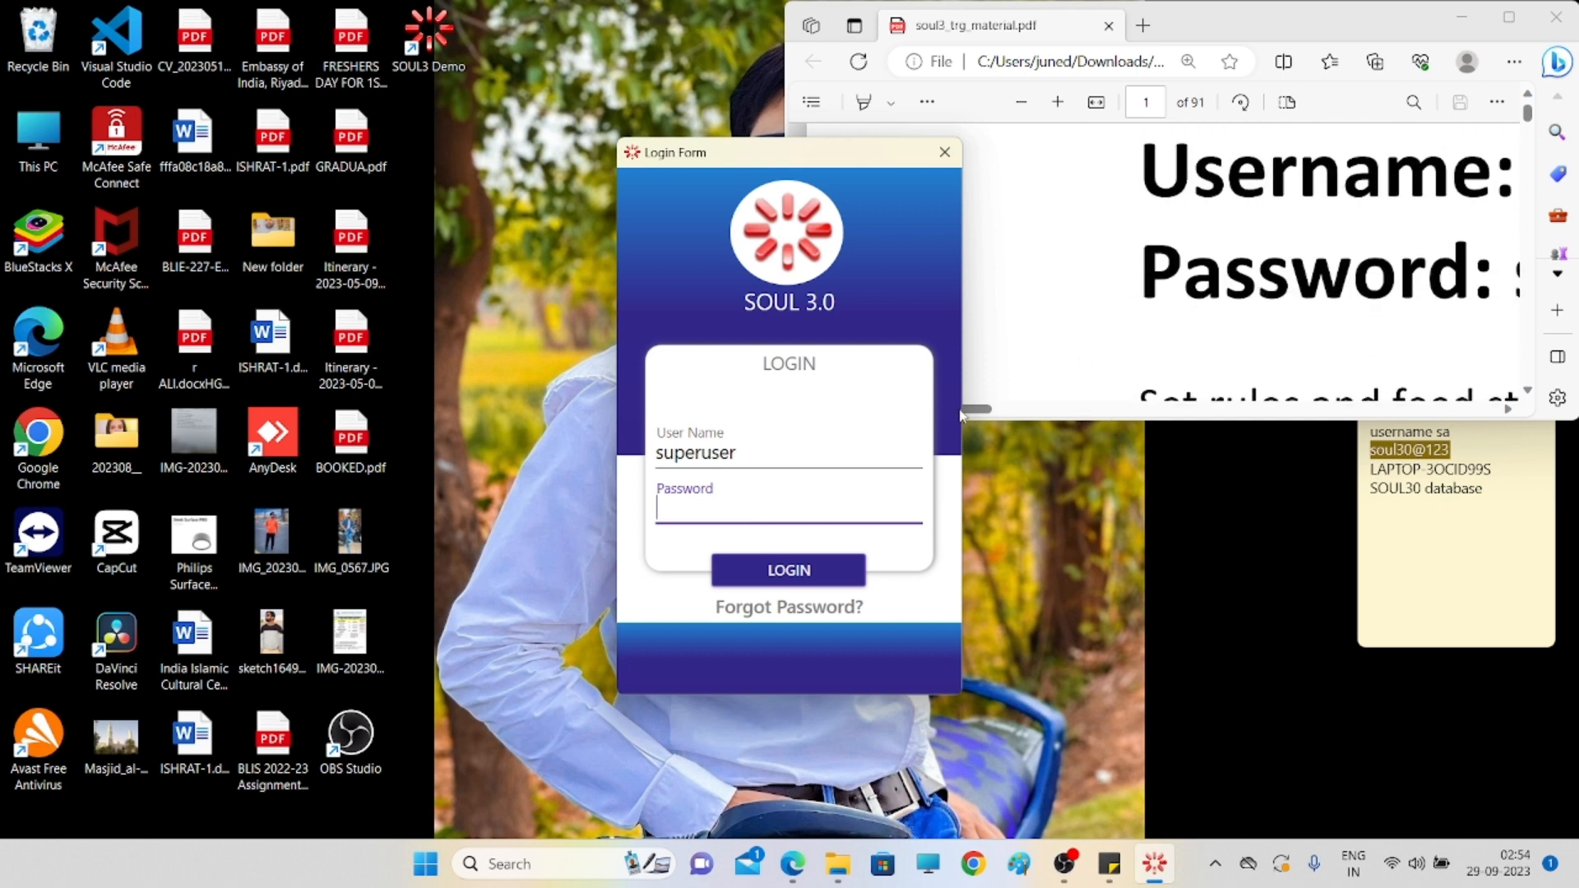
{"action": "left_click_drag", "start_coordinate": [995, 412], "coordinate": [1072, 436]}
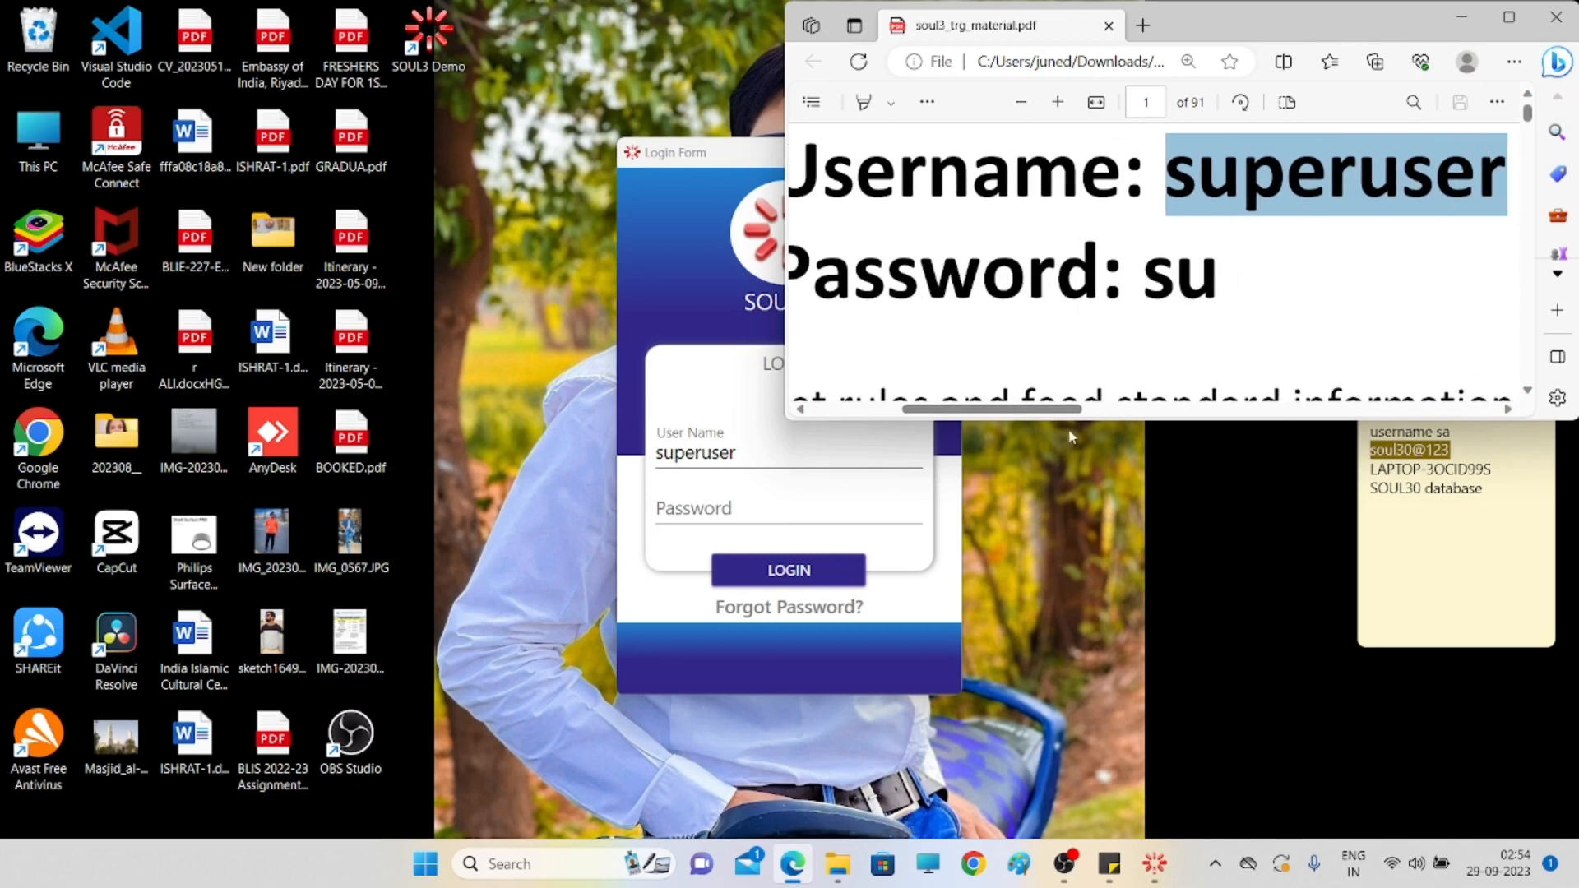
{"action": "left_click", "coordinate": [757, 523]}
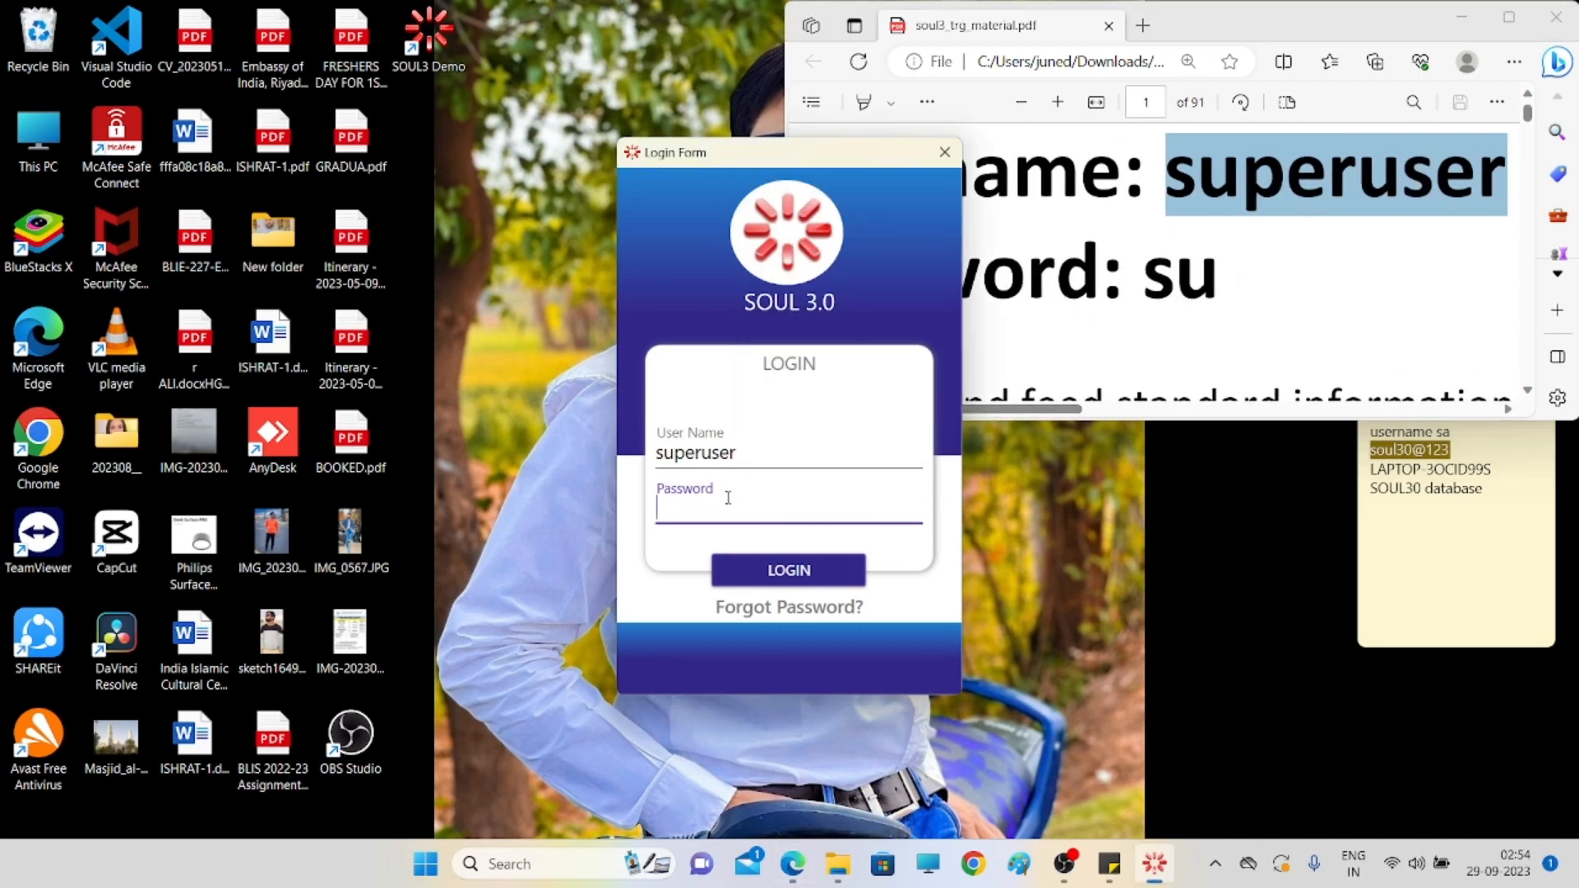
{"action": "type", "text": "su"}
{"action": "left_click", "coordinate": [770, 576]}
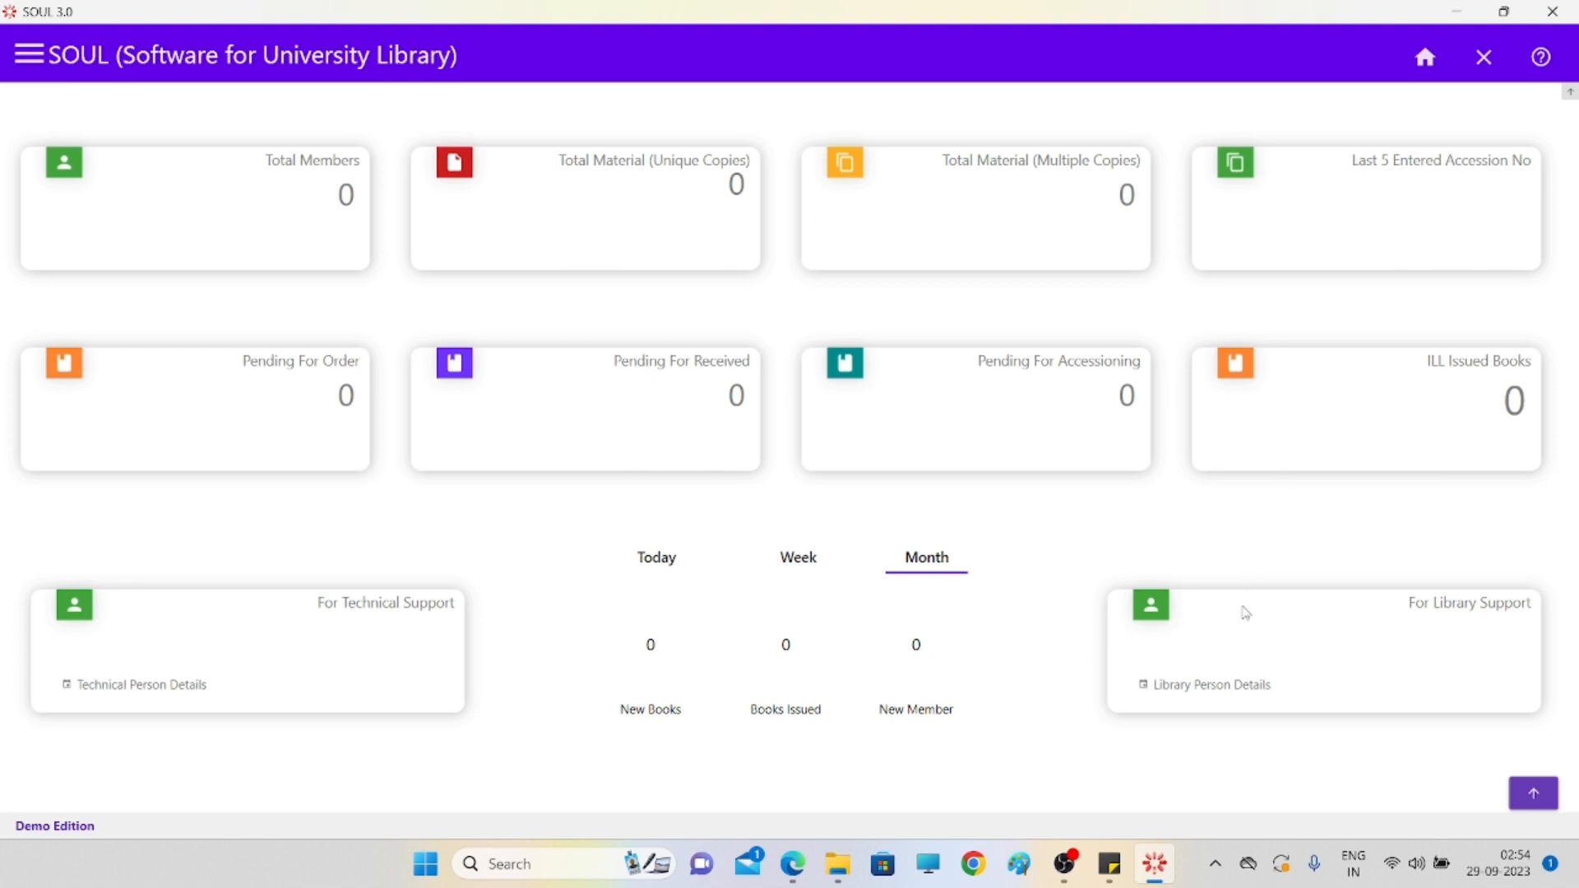
- Open the Catalogue module and view its Import/Export, User Services and Reports options
{"action": "left_click", "coordinate": [28, 55]}
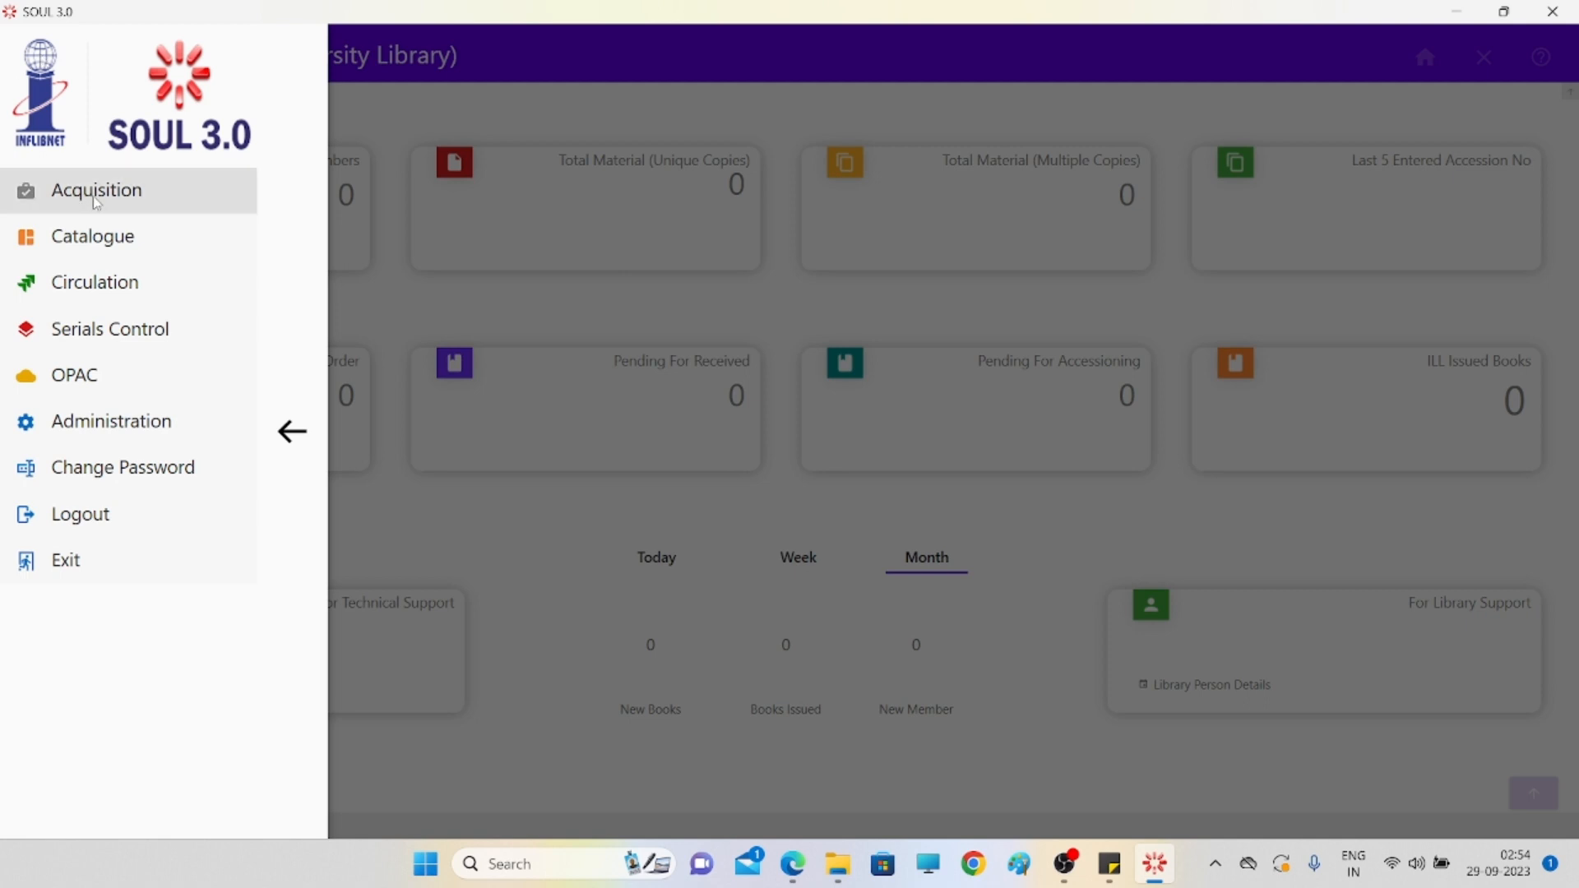
{"action": "left_click", "coordinate": [98, 238]}
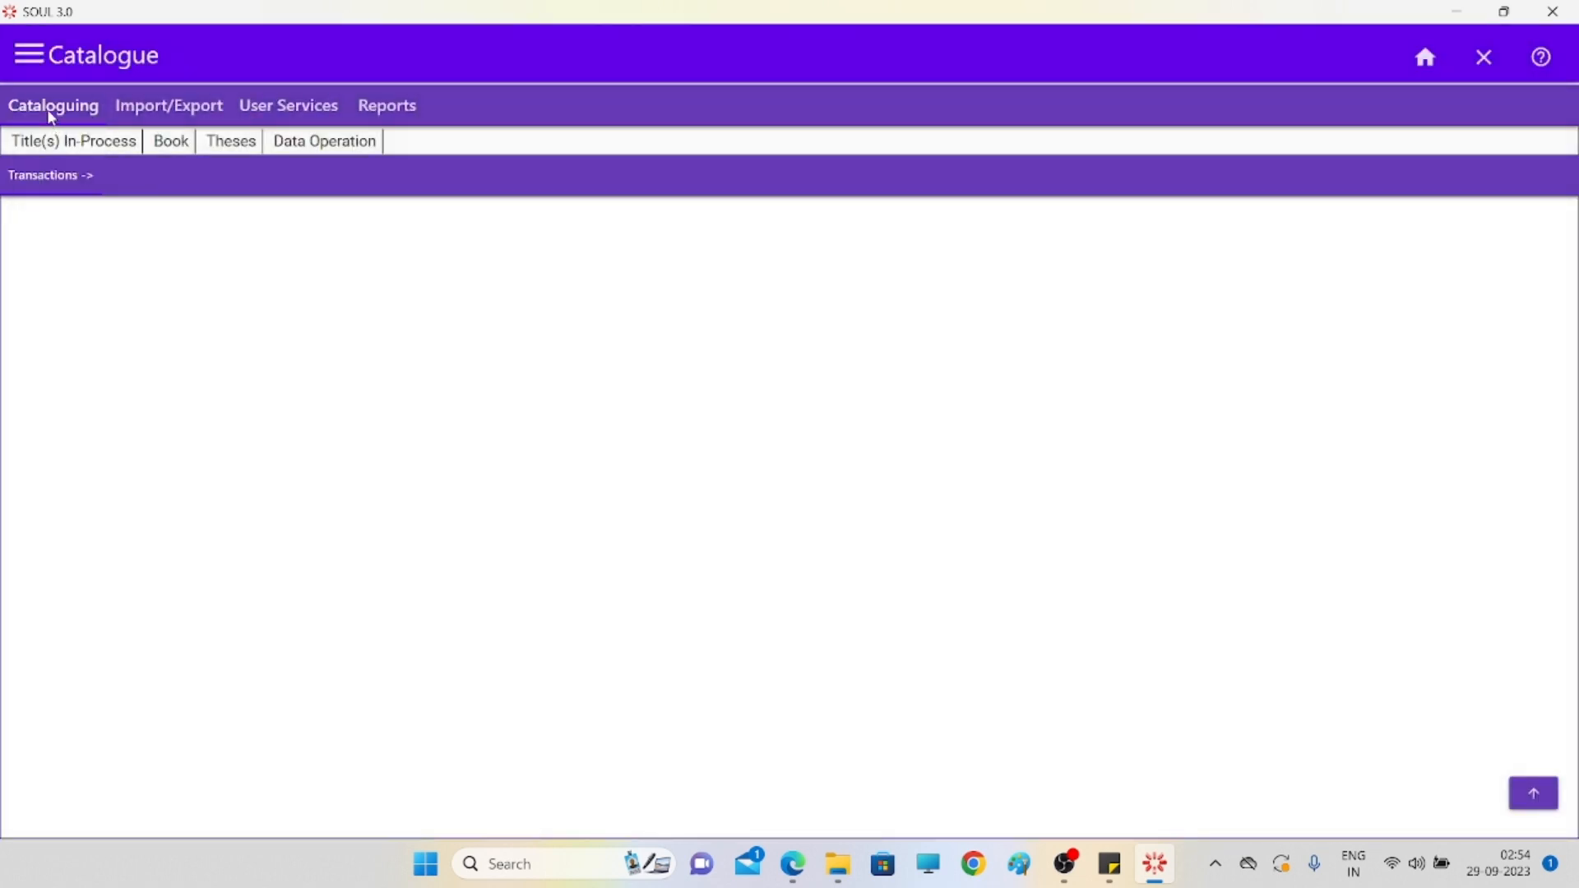
{"action": "left_click", "coordinate": [182, 114]}
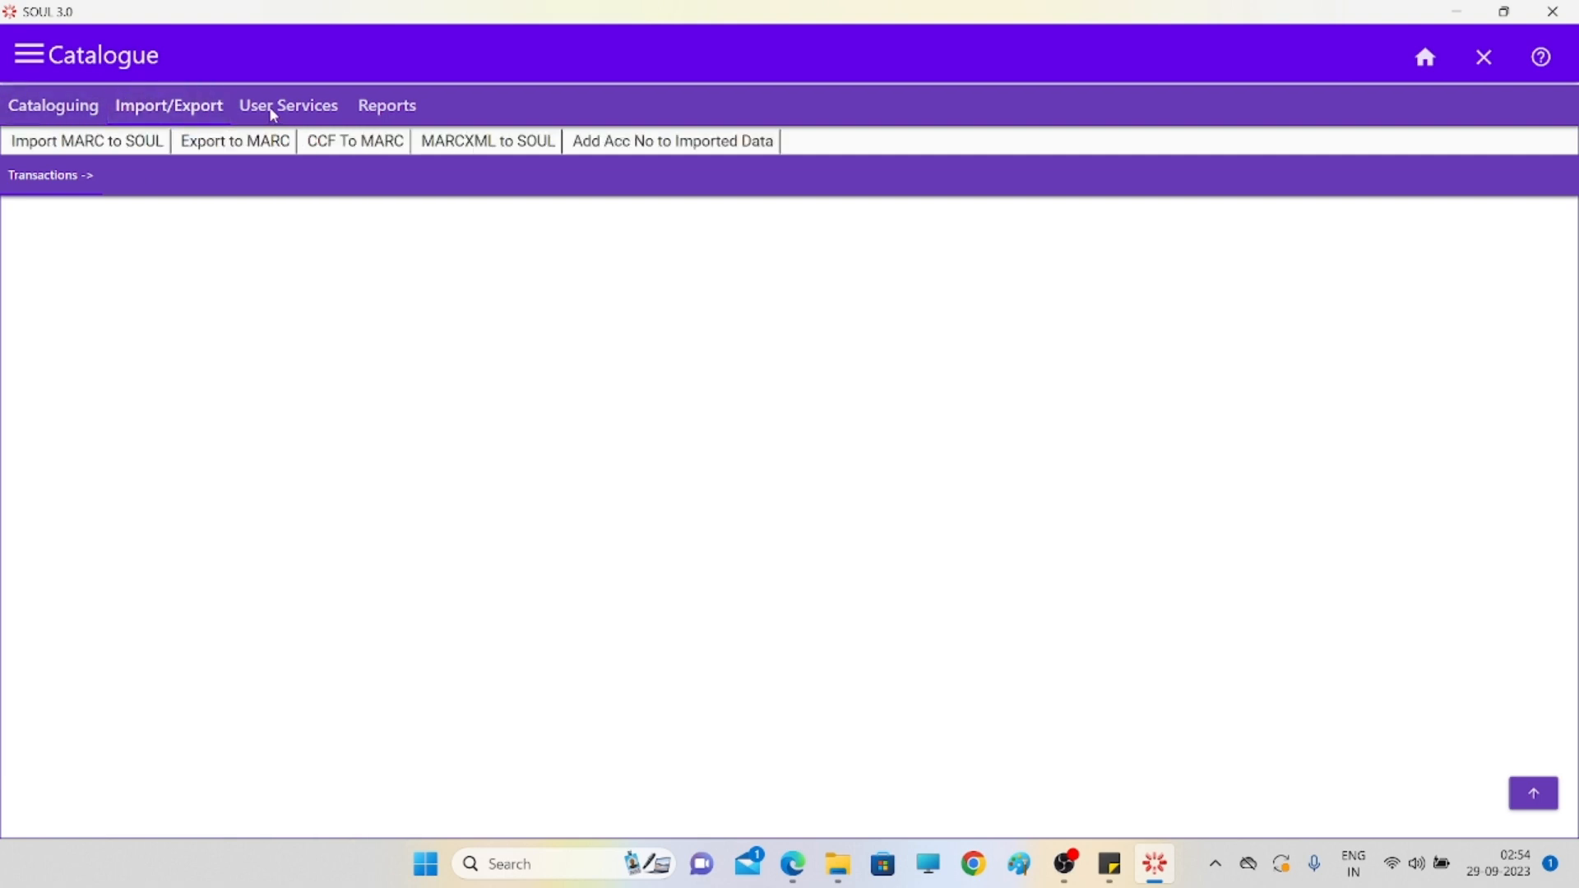
{"action": "left_click", "coordinate": [274, 116]}
{"action": "left_click", "coordinate": [396, 113]}
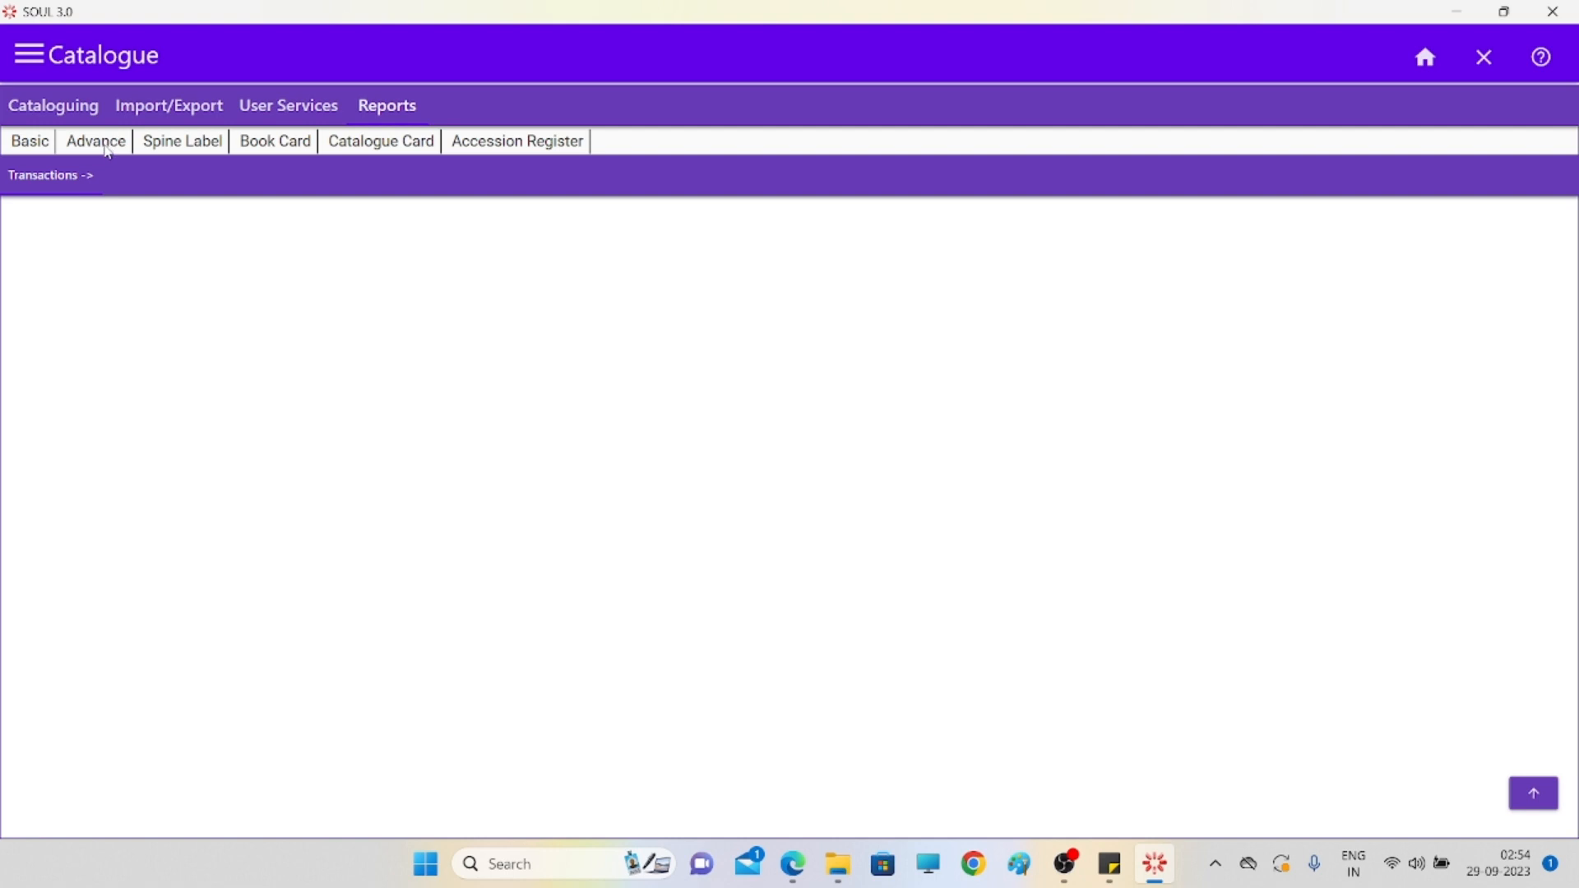
- Open the Basic, Advance, Book Card and Catalogue Card report pages and begin choosing a start date
{"action": "left_click", "coordinate": [33, 144]}
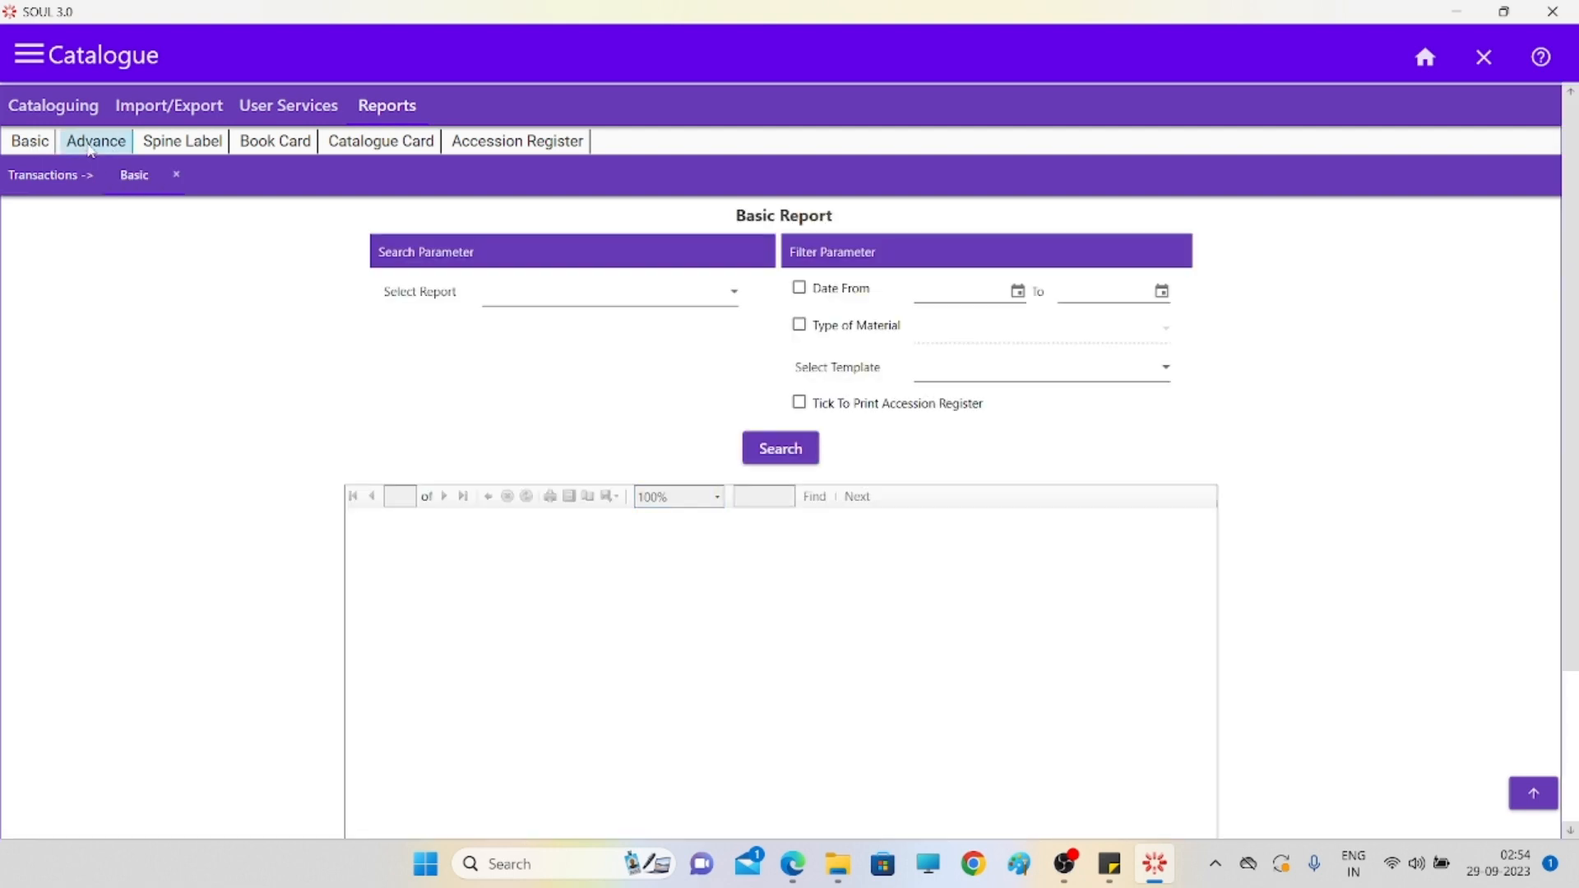
{"action": "left_click", "coordinate": [172, 145]}
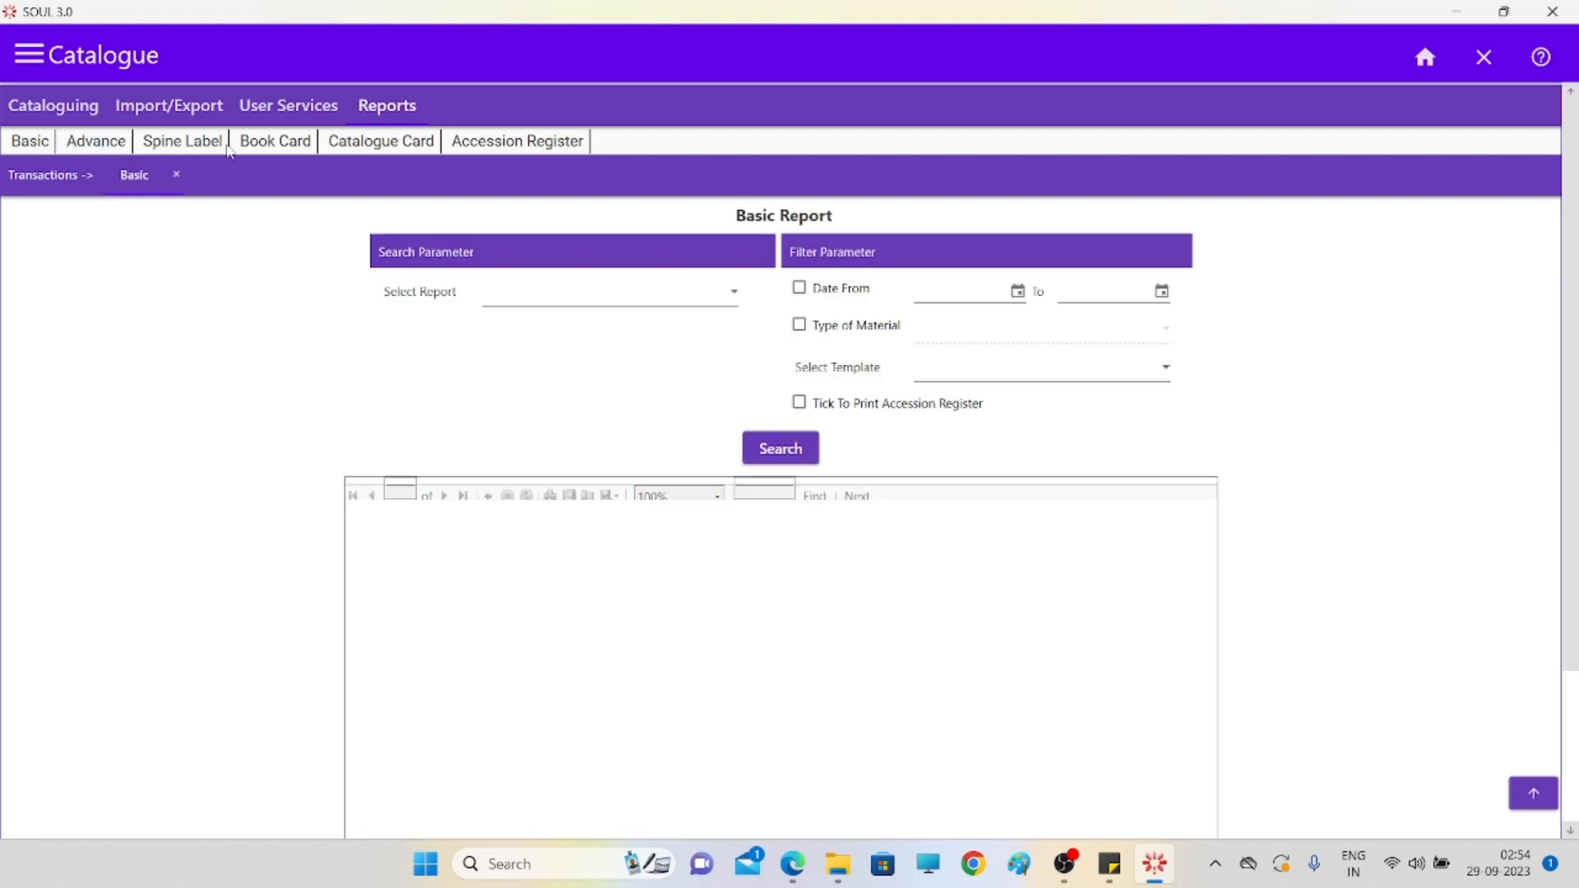
{"action": "left_click", "coordinate": [371, 146]}
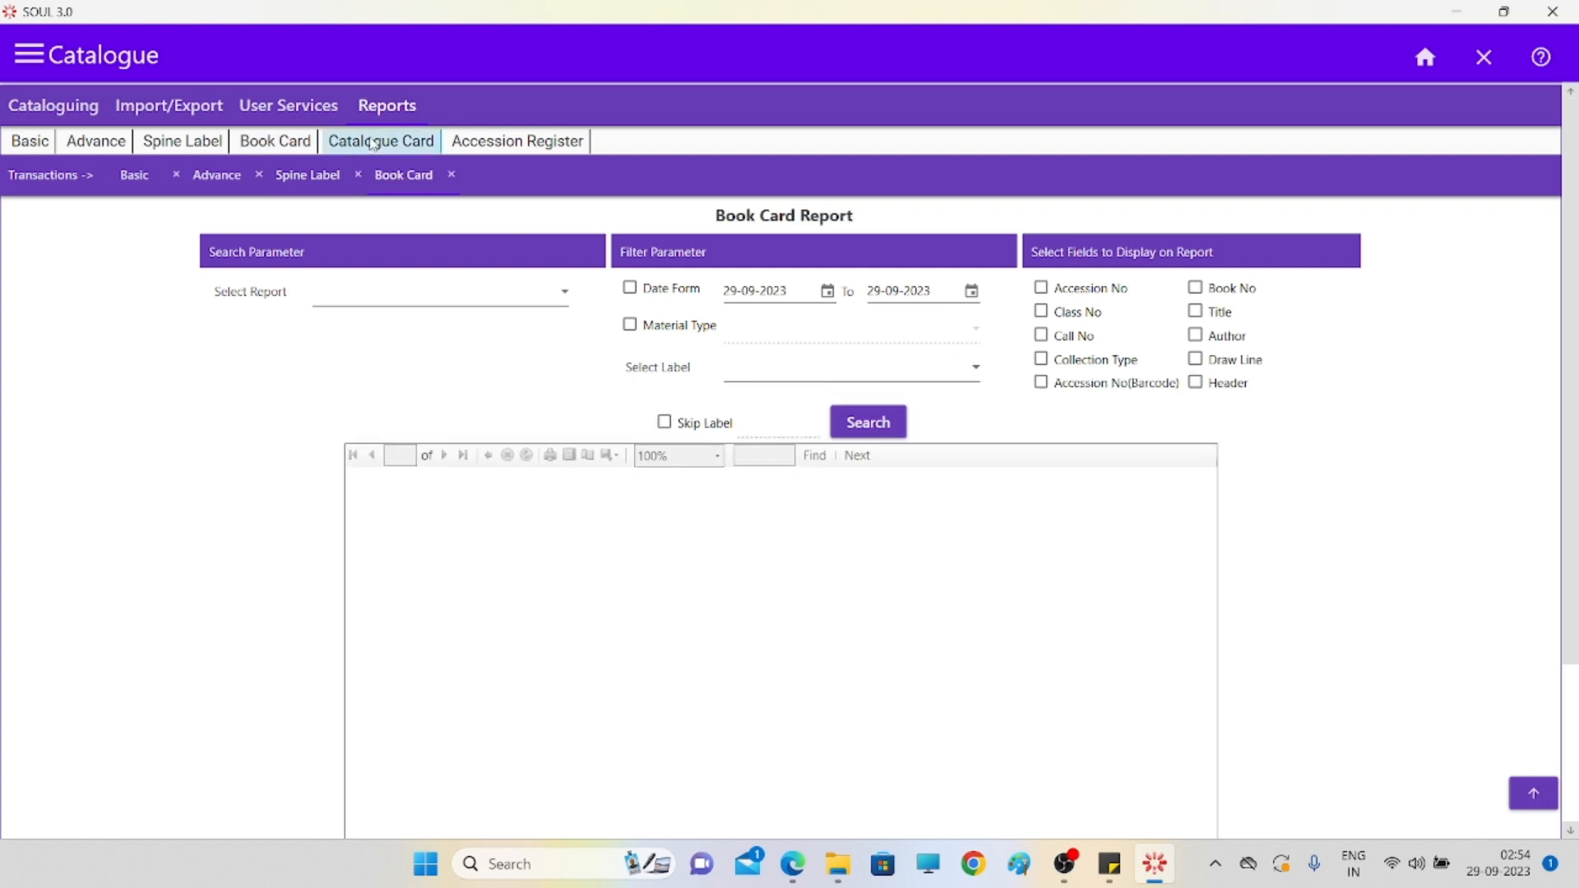
{"action": "left_click", "coordinate": [514, 144]}
{"action": "left_click", "coordinate": [958, 298]}
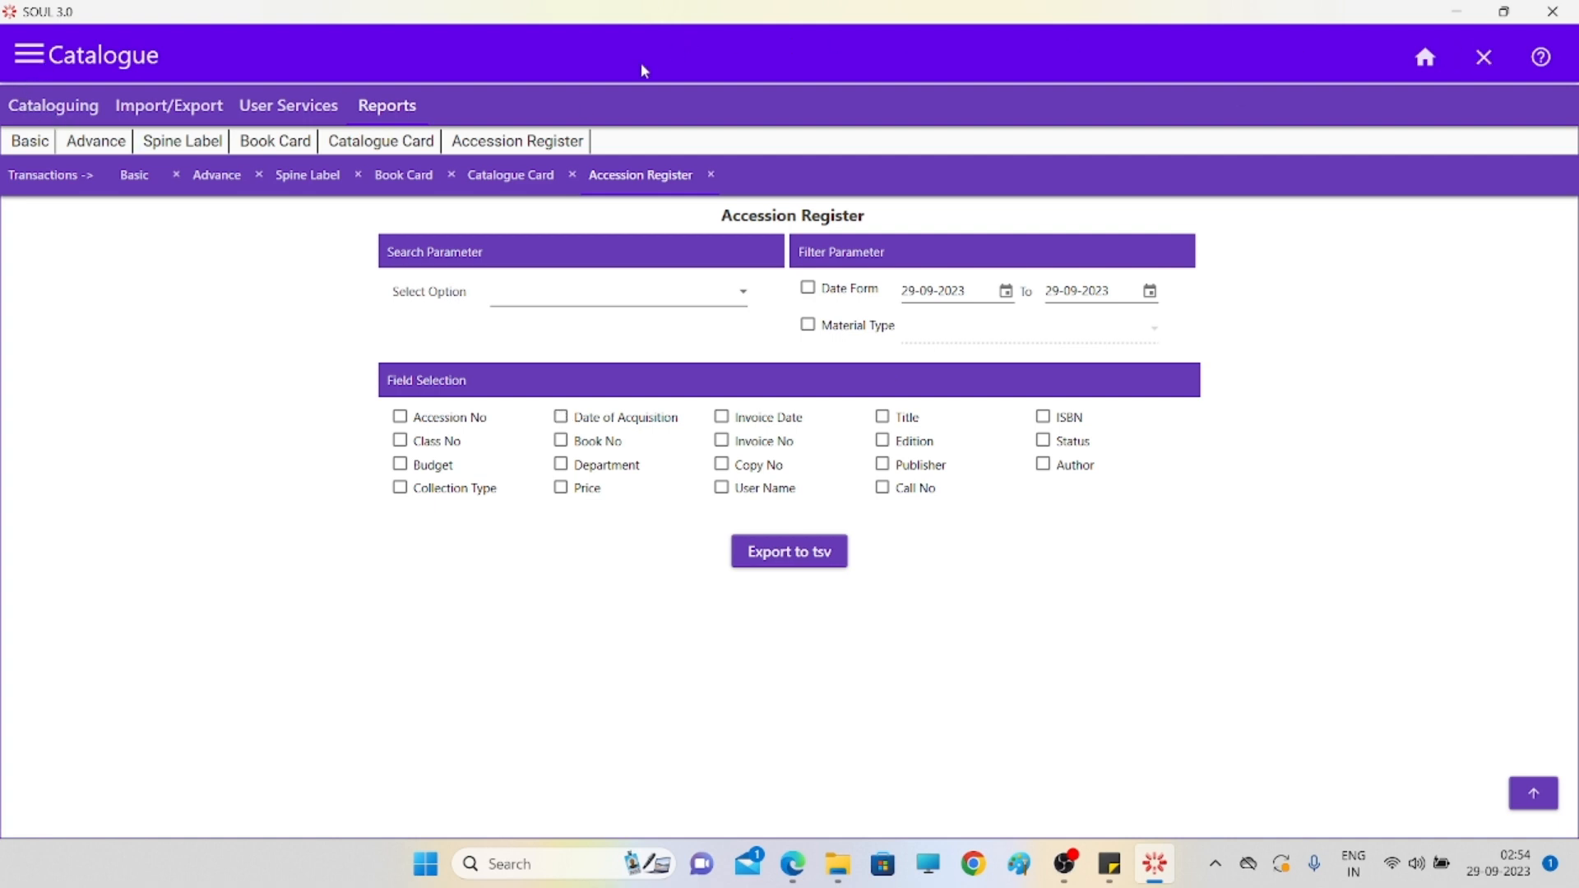
{"action": "left_click", "coordinate": [41, 64]}
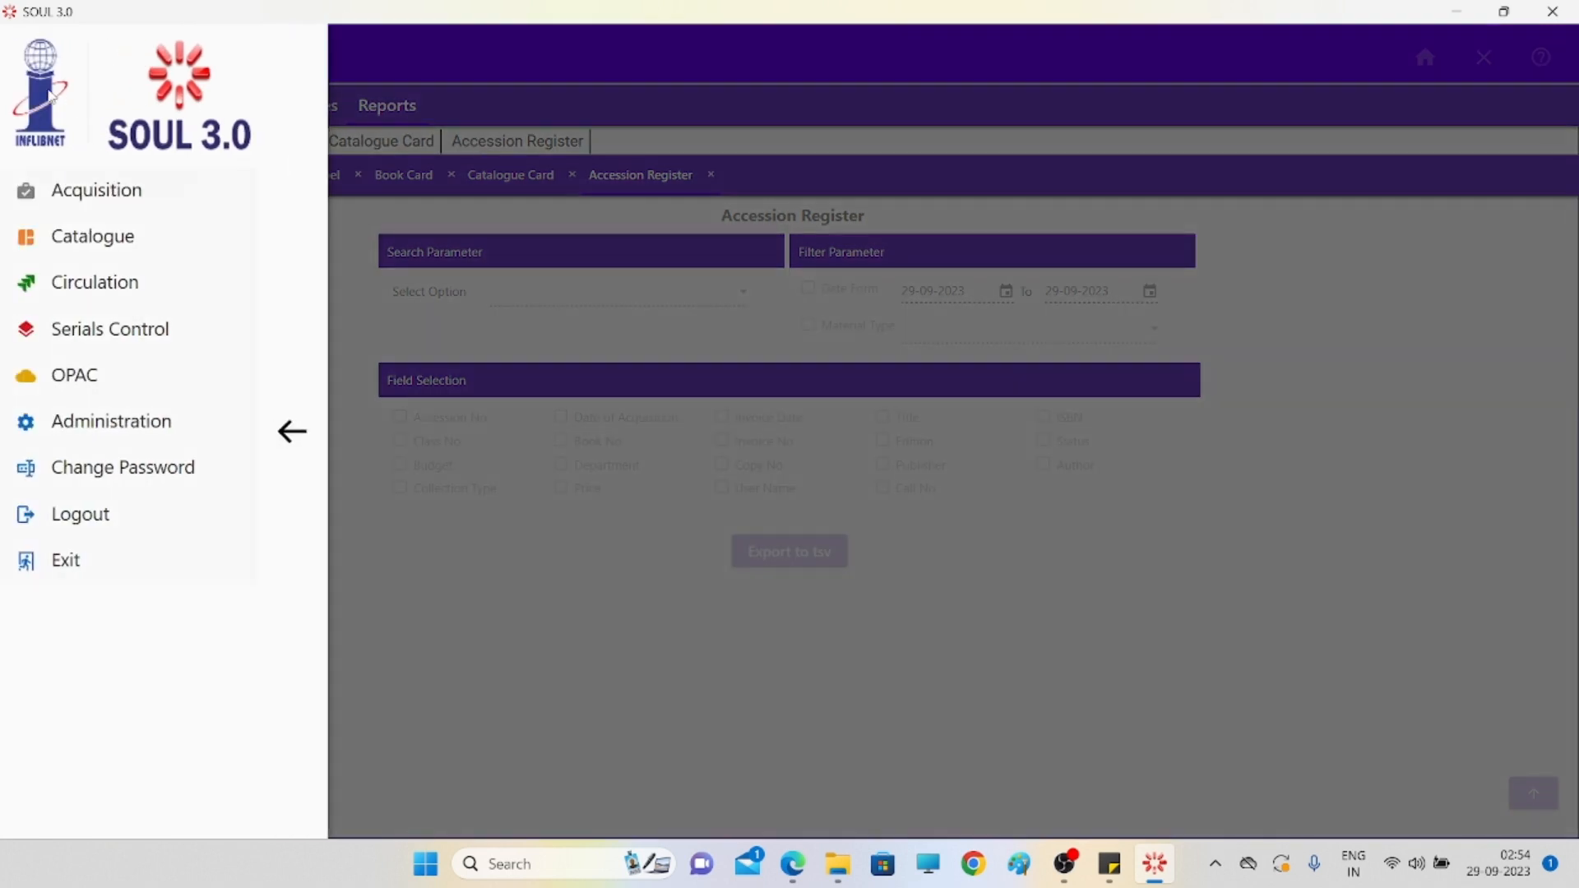